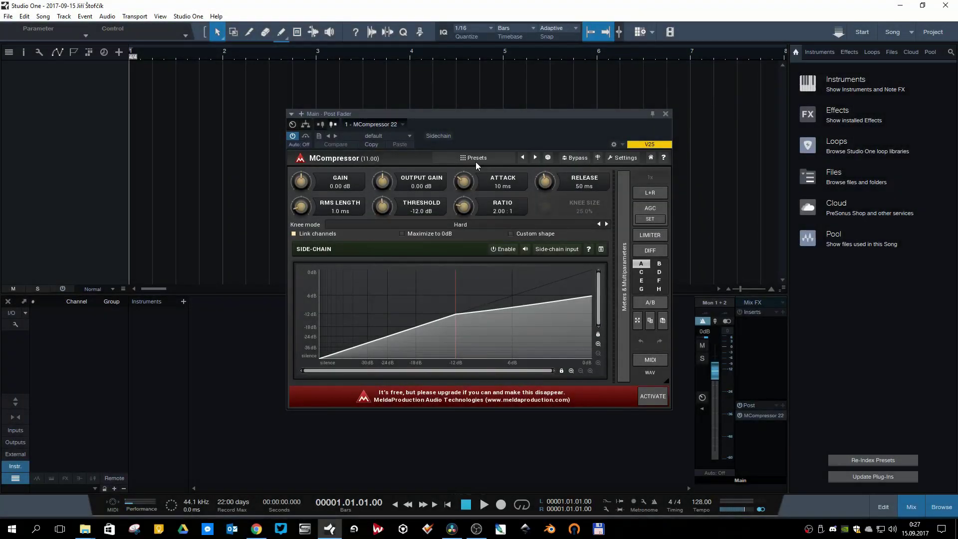
# - Preview the Aluminion, Artillery, Bakelite, Carbonium and Futuristic styles for MCompressor's interface, leaving it in the Minimalistic style
pyautogui.click(624, 157)
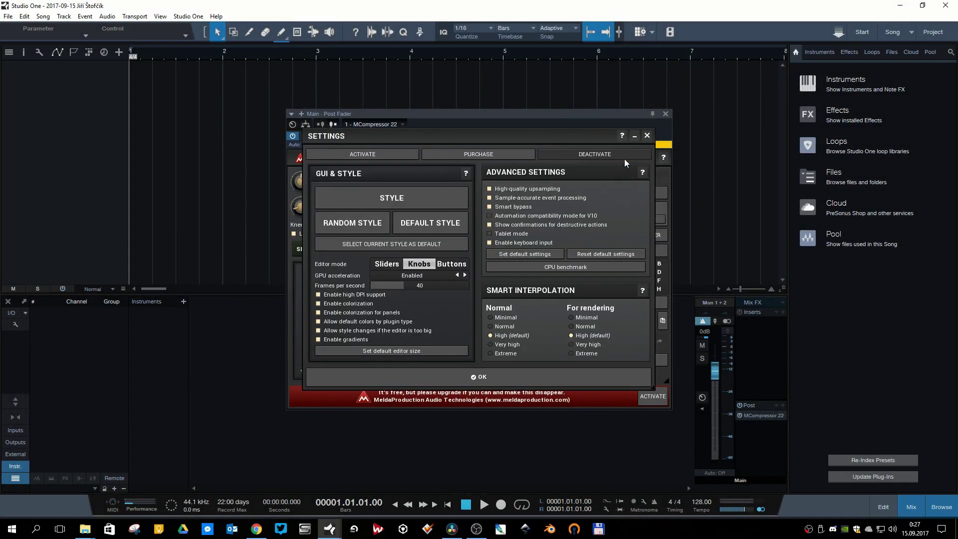
pyautogui.click(379, 202)
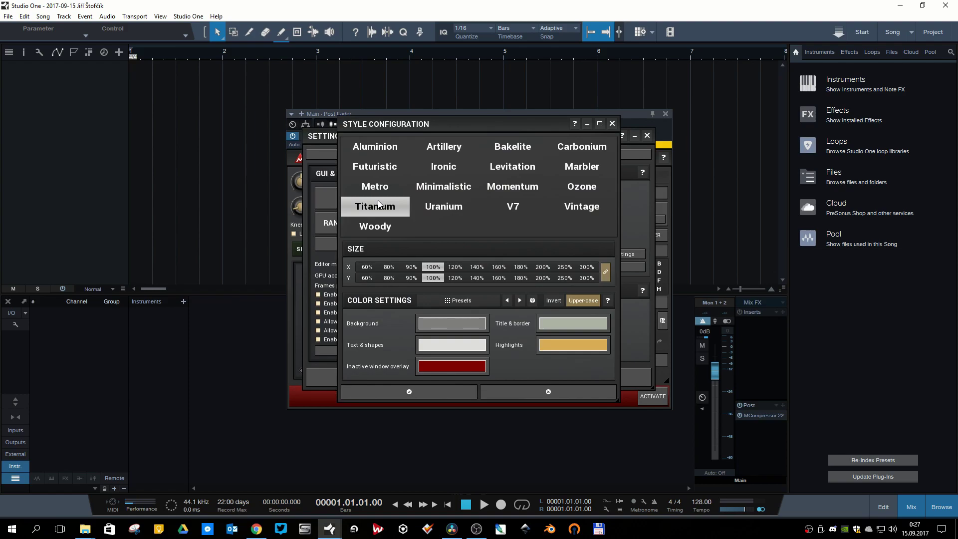
pyautogui.click(376, 148)
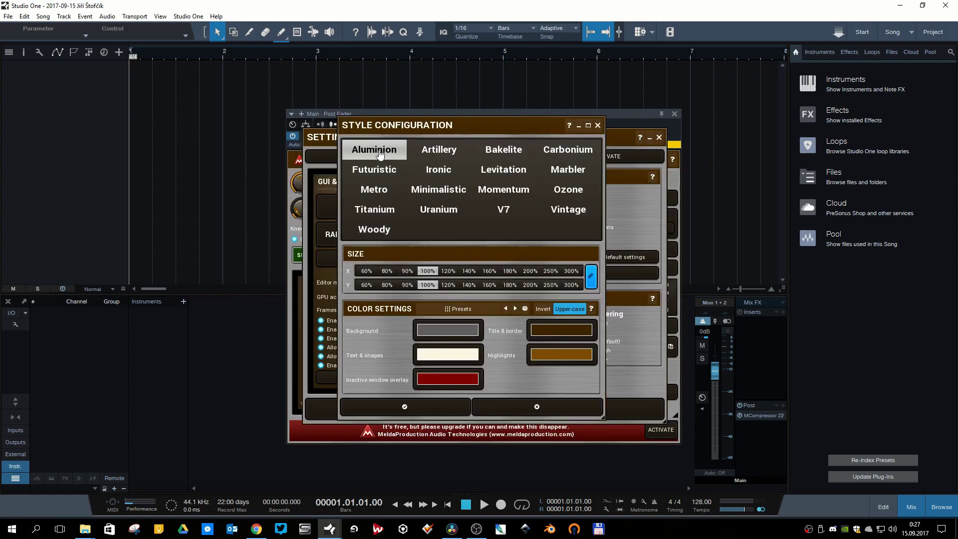
pyautogui.click(439, 150)
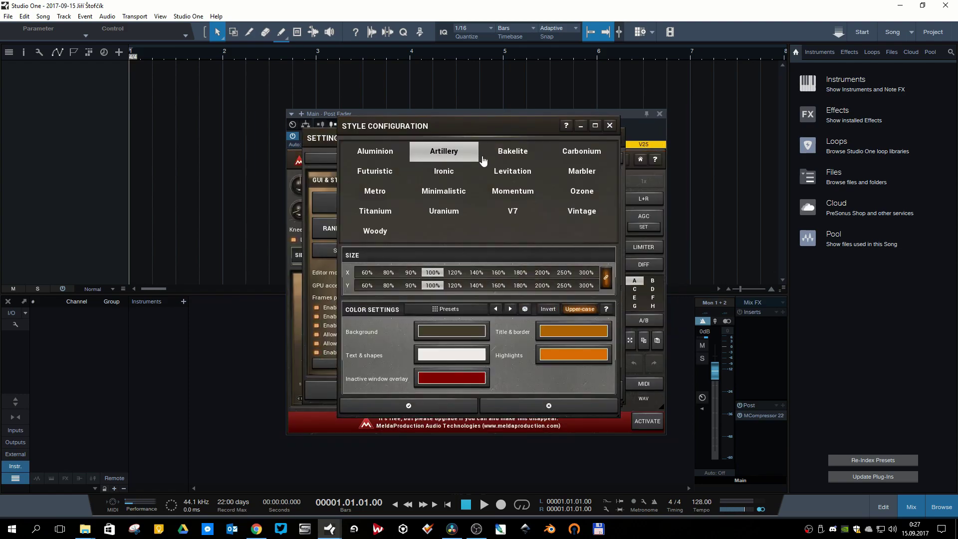
pyautogui.click(514, 151)
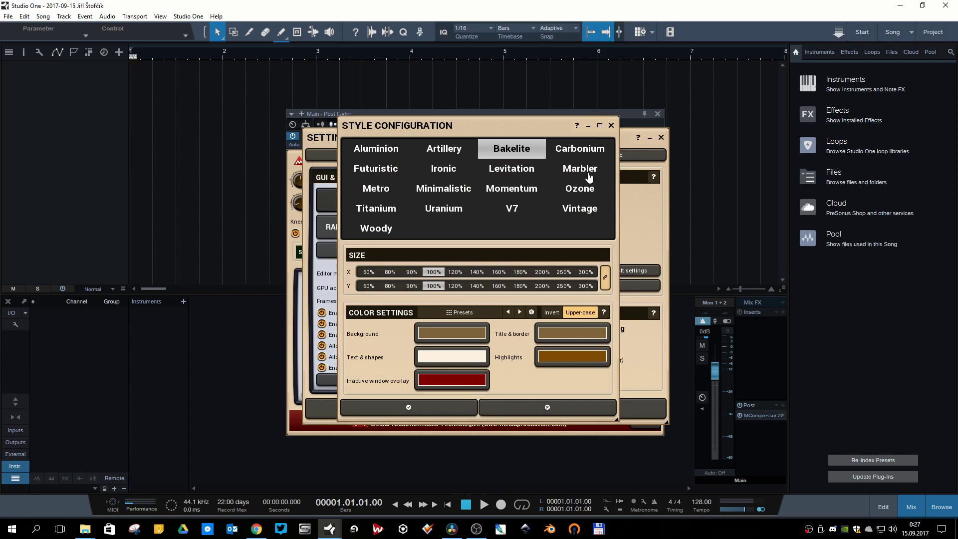
pyautogui.click(585, 155)
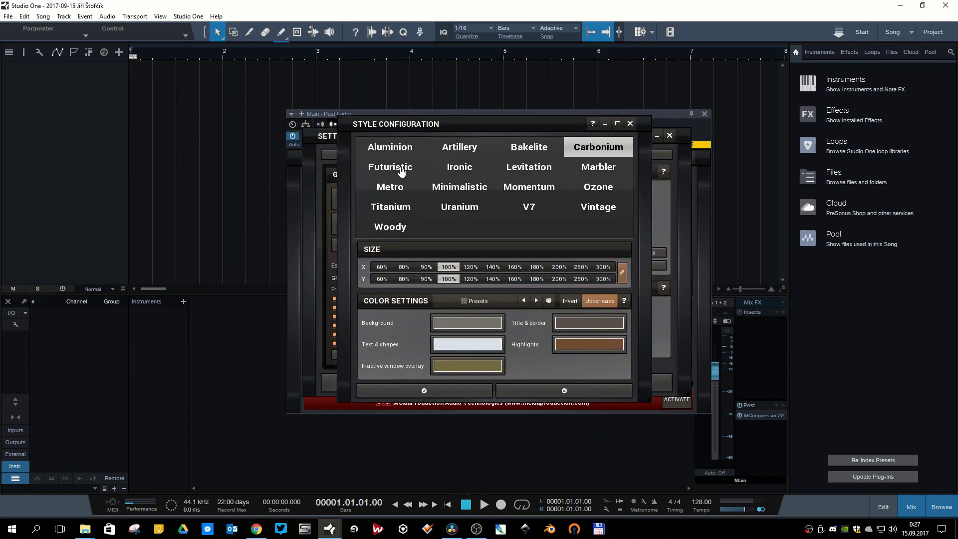
pyautogui.click(401, 171)
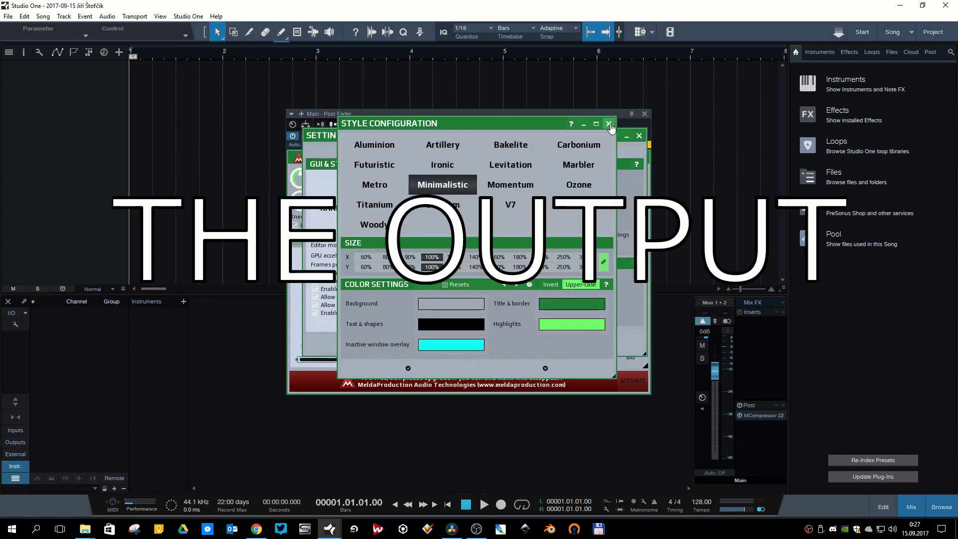
pyautogui.click(608, 124)
pyautogui.click(640, 136)
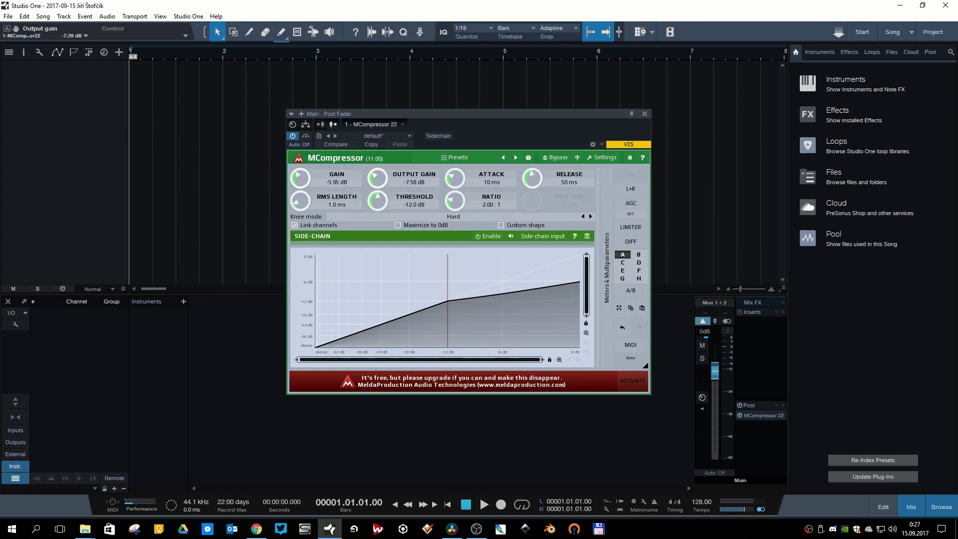
# - Expand MCompressor's meters and multiparameters area and reopen the style configuration
pyautogui.click(604, 245)
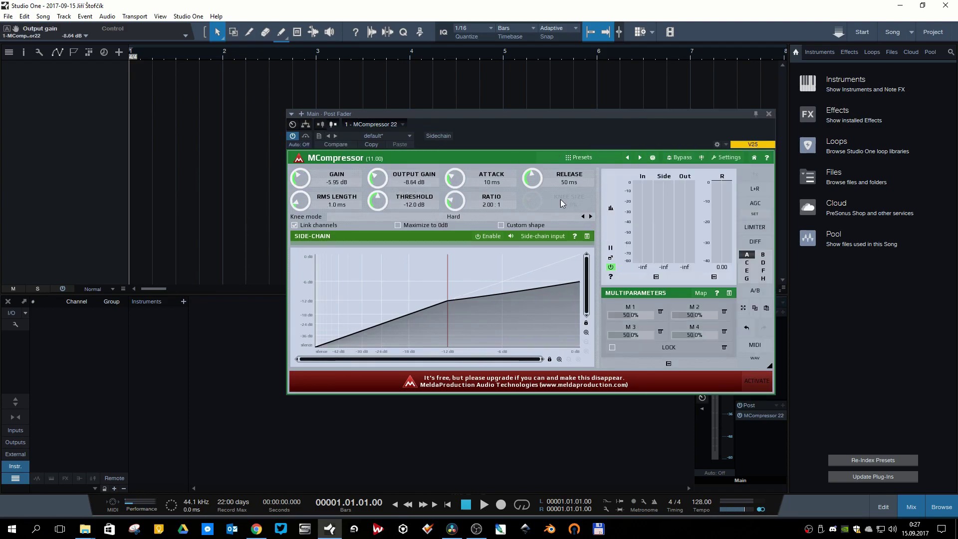
pyautogui.click(725, 158)
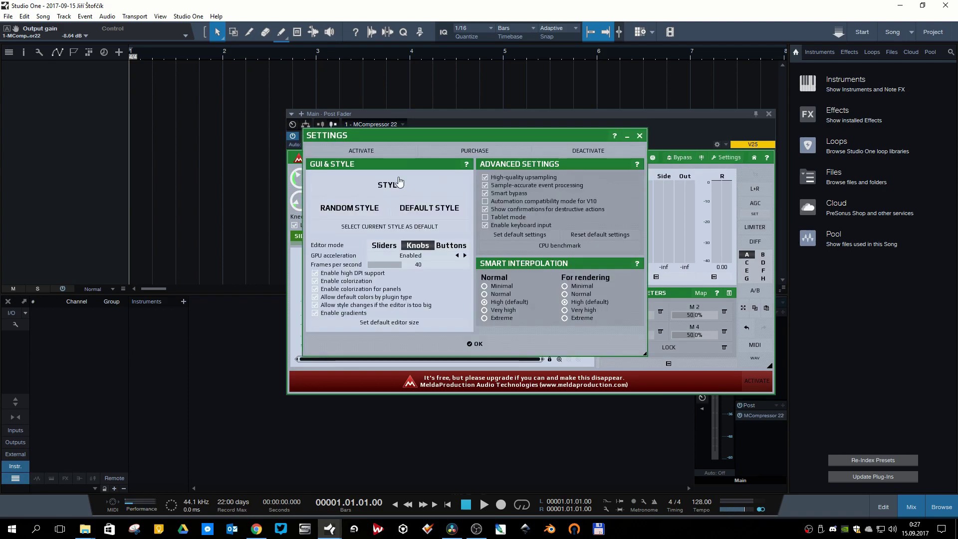
pyautogui.click(397, 182)
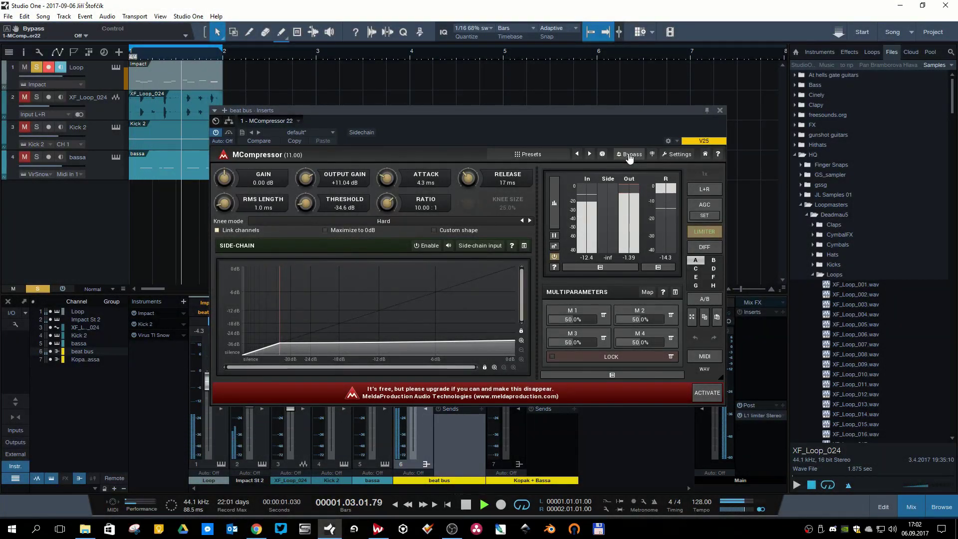
# - Stop playback and reset the beat bus compressor's threshold and output gain to 0 dB
pyautogui.press('space')
pyautogui.moveTo(346, 207); pyautogui.dragTo(346, 172)
pyautogui.doubleClick(345, 186)
pyautogui.write('0')
pyautogui.press('Return')
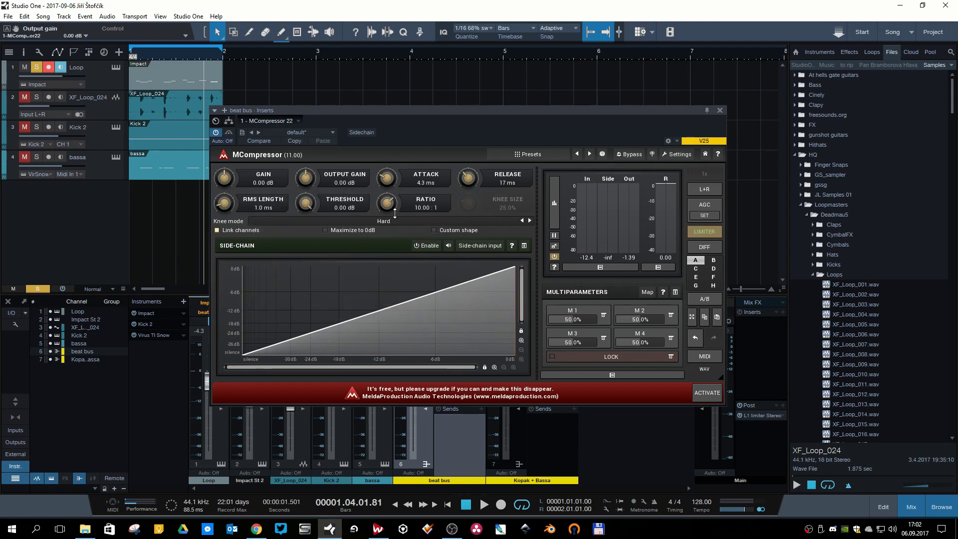
# - Set the compression ratio to 2:1 and lower the threshold to about -31.6 dB with the loop playing
pyautogui.doubleClick(428, 209)
pyautogui.write('2')
pyautogui.press('Return')
pyautogui.press('space')
pyautogui.moveTo(307, 203); pyautogui.dragTo(306, 239)
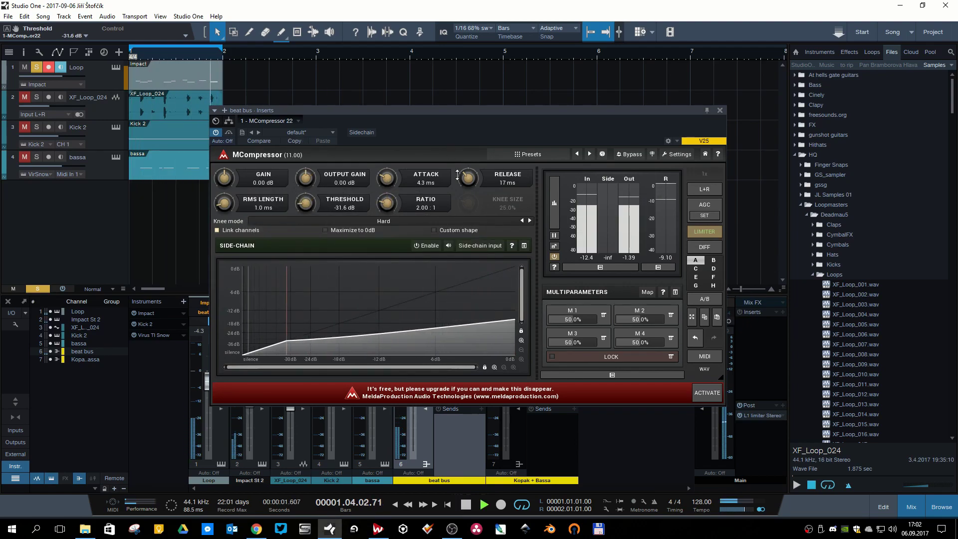
# - Set the release to 25 ms, raise the output gain to about +8.06 dB and check it against the bypassed signal
pyautogui.doubleClick(519, 183)
pyautogui.write('25')
pyautogui.press('Return')
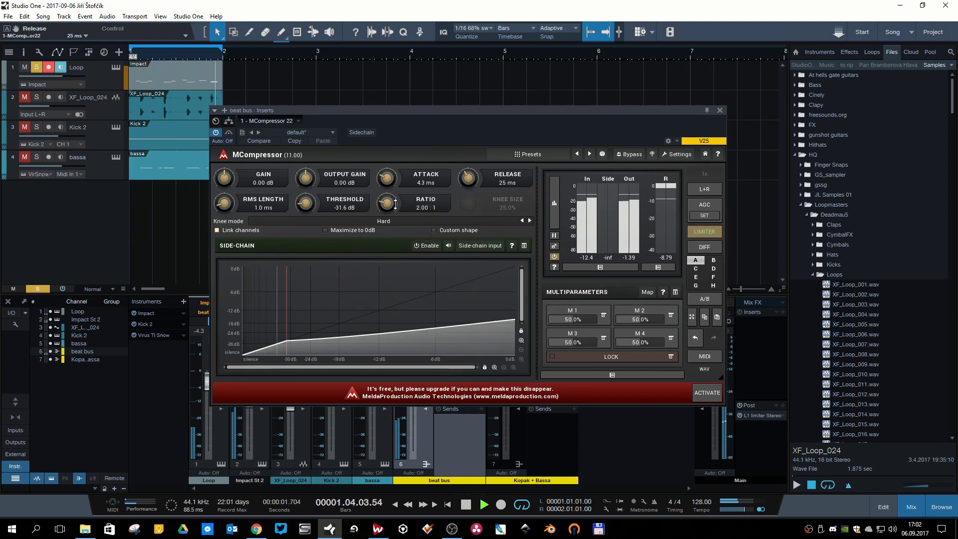
pyautogui.moveTo(306, 179); pyautogui.dragTo(306, 164)
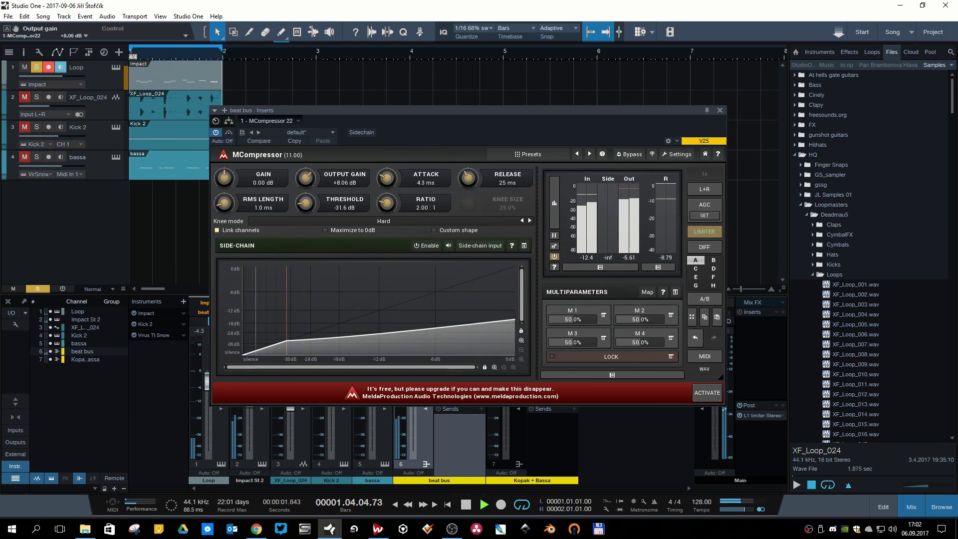
pyautogui.click(631, 158)
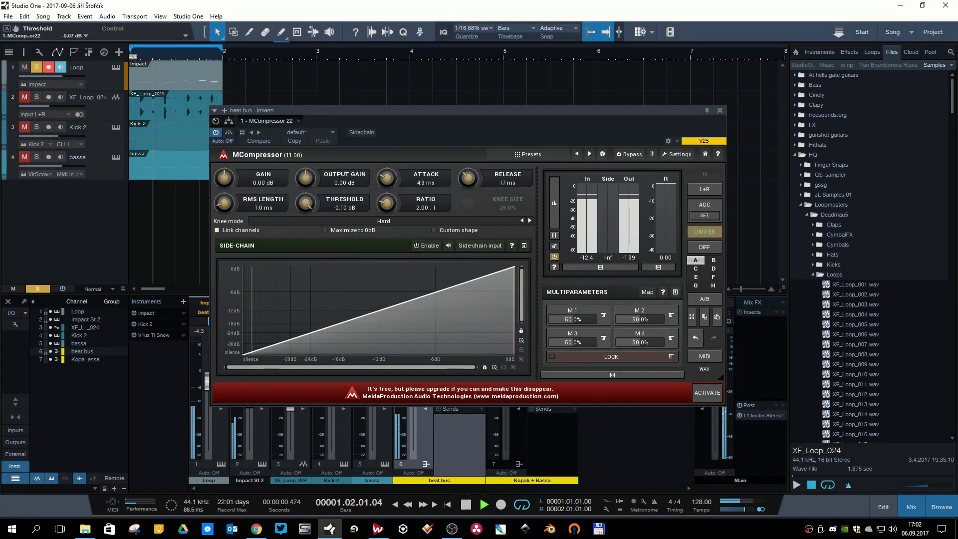
# - Lower the threshold from near zero to about -31.6 dB and set the release to 25 ms
pyautogui.moveTo(305, 203); pyautogui.dragTo(305, 256)
pyautogui.moveTo(468, 178); pyautogui.dragTo(468, 175)
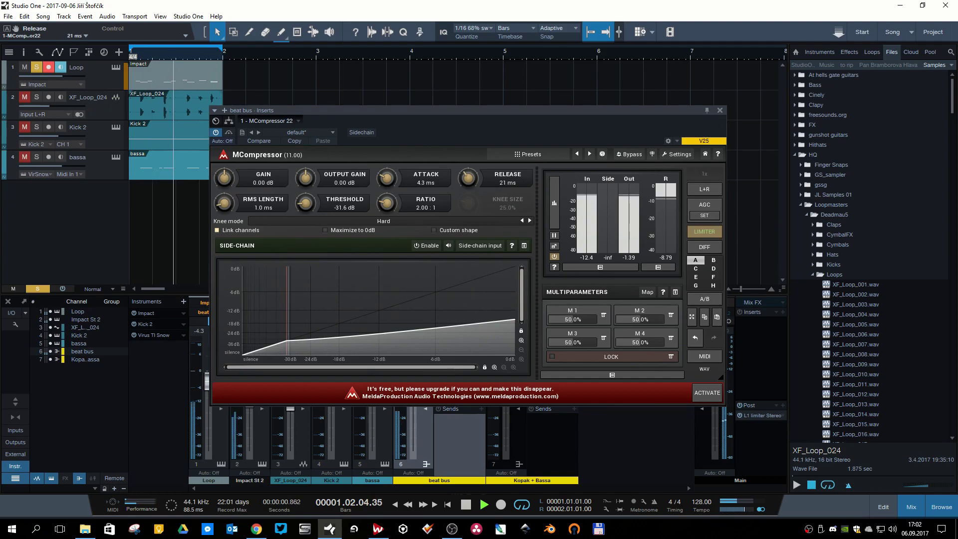
pyautogui.doubleClick(510, 184)
pyautogui.write('25')
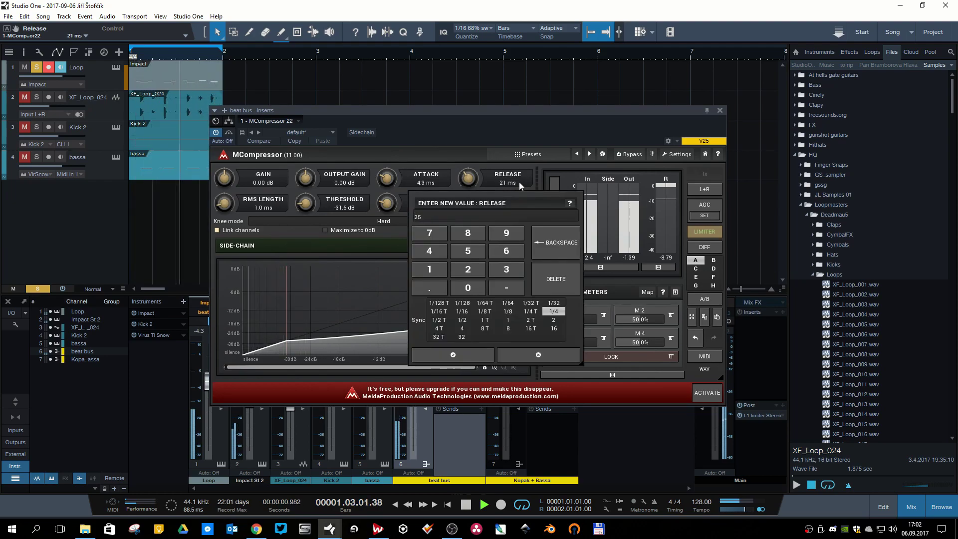
pyautogui.press('Return')
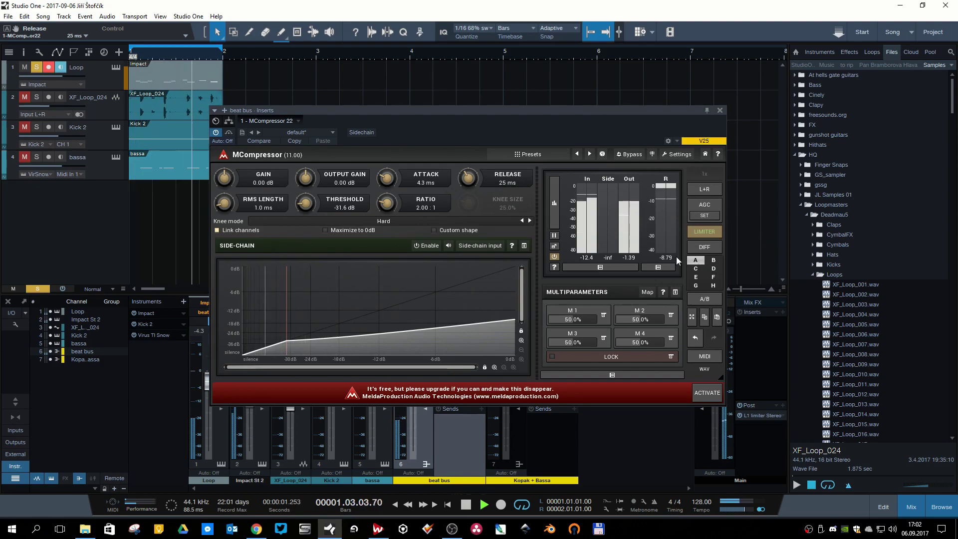
# - Raise the output gain to about +8.16 dB and compare the compressed beat bus with the bypassed signal
pyautogui.moveTo(306, 179); pyautogui.dragTo(305, 158)
pyautogui.click(632, 159)
pyautogui.click(631, 160)
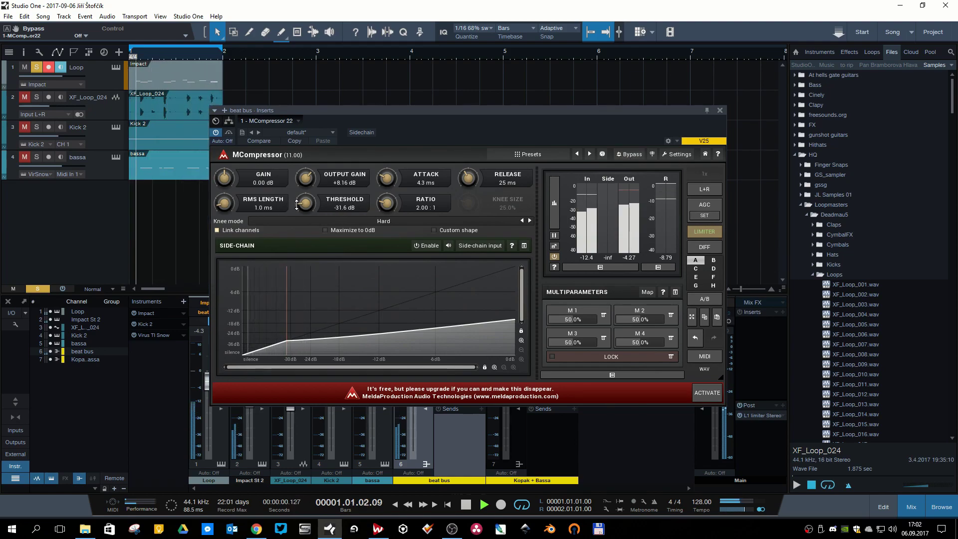
# - Reset the output gain to 0 dB and raise the threshold to about -26.0 dB for gentler compression
pyautogui.doubleClick(360, 183)
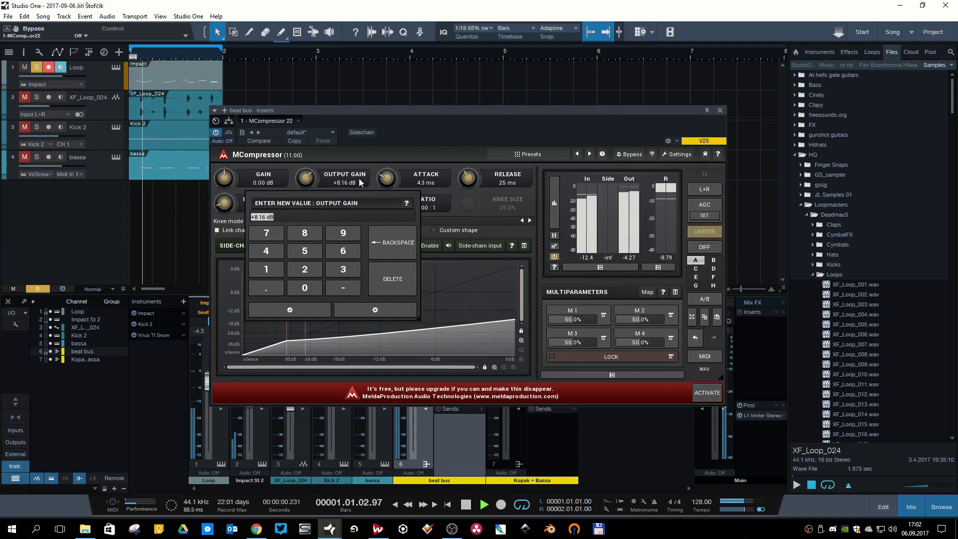
pyautogui.write('0')
pyautogui.press('Return')
pyautogui.moveTo(306, 203); pyautogui.dragTo(305, 200)
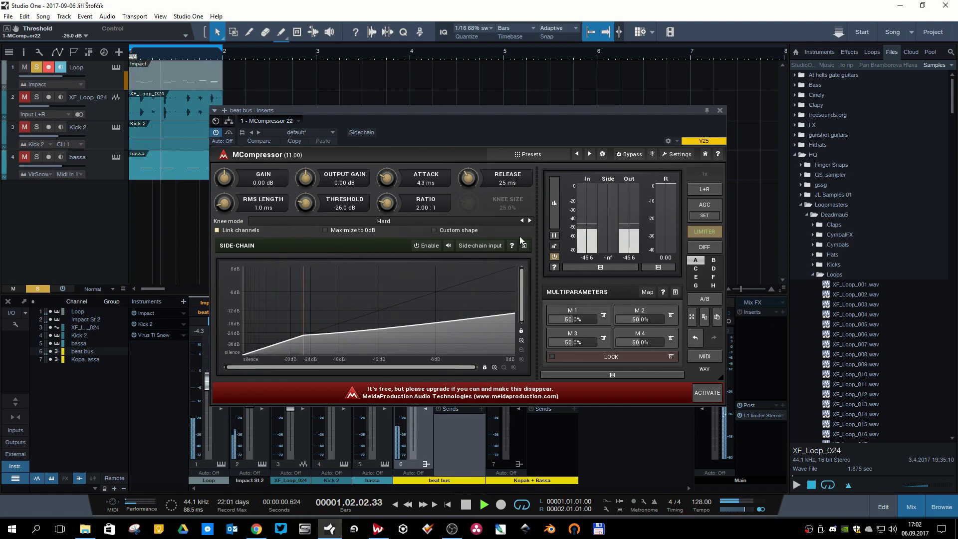
# - Raise the output gain to about +4.32 dB and compare the beat bus with the compressor bypassed and active
pyautogui.moveTo(337, 178); pyautogui.dragTo(337, 167)
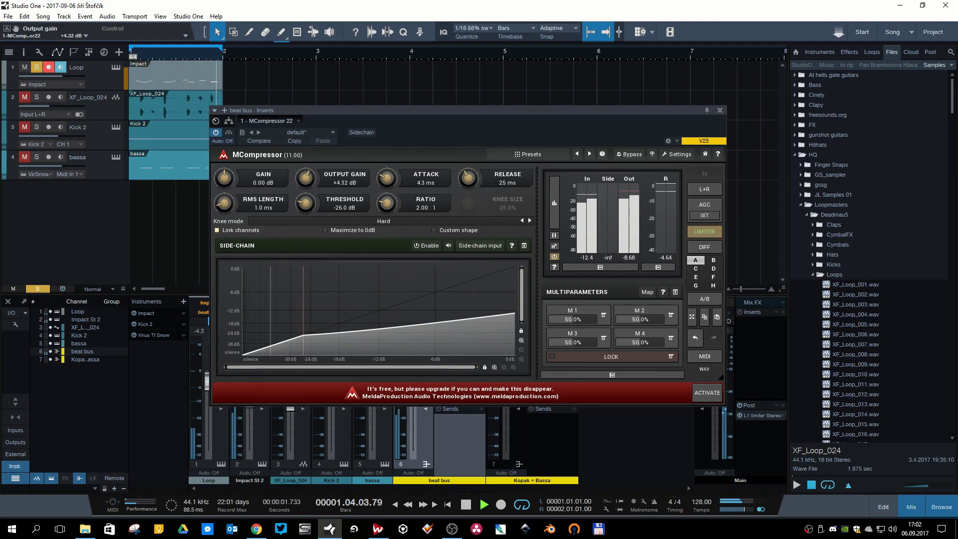
pyautogui.click(632, 154)
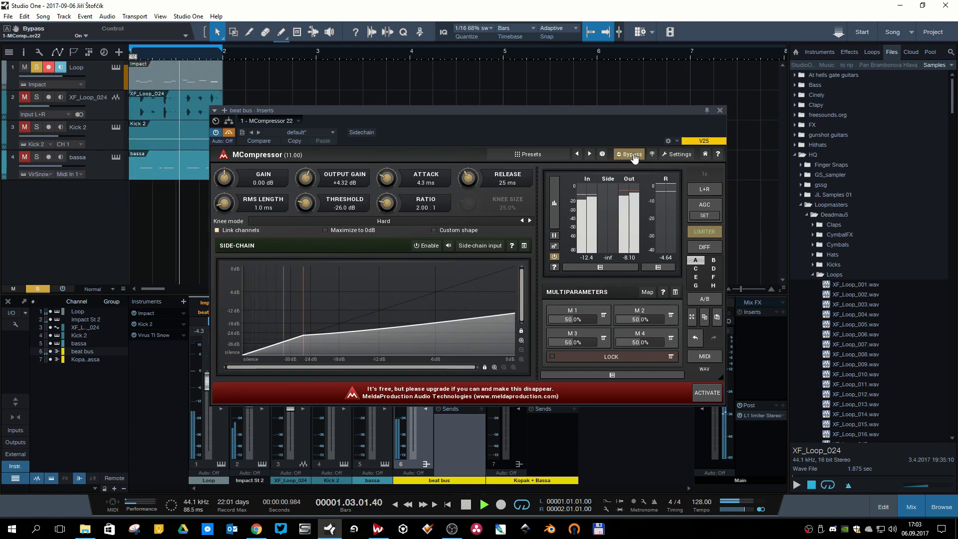
pyautogui.click(633, 155)
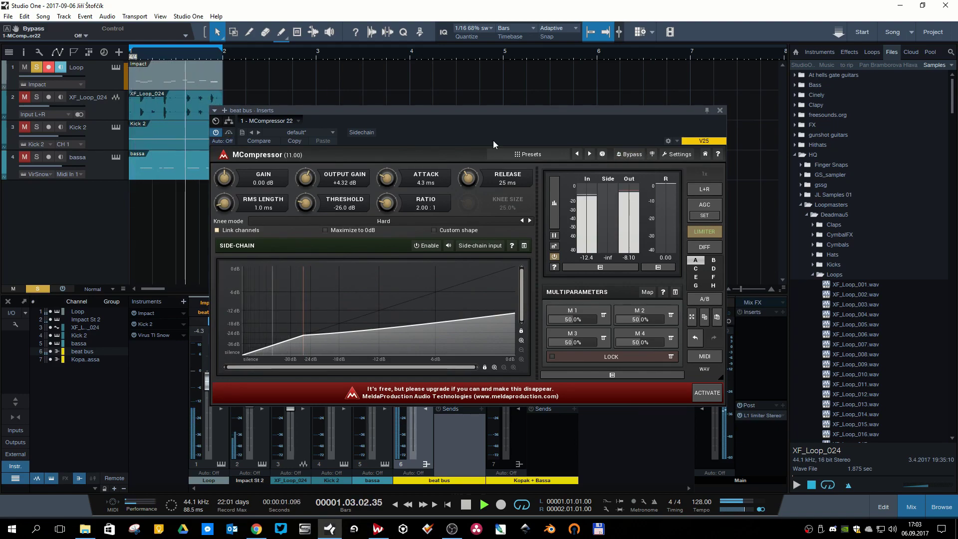
# - Solo the XF_Loop_024 track, compare the beat bus with and without compression, and close the compressor
pyautogui.click(34, 98)
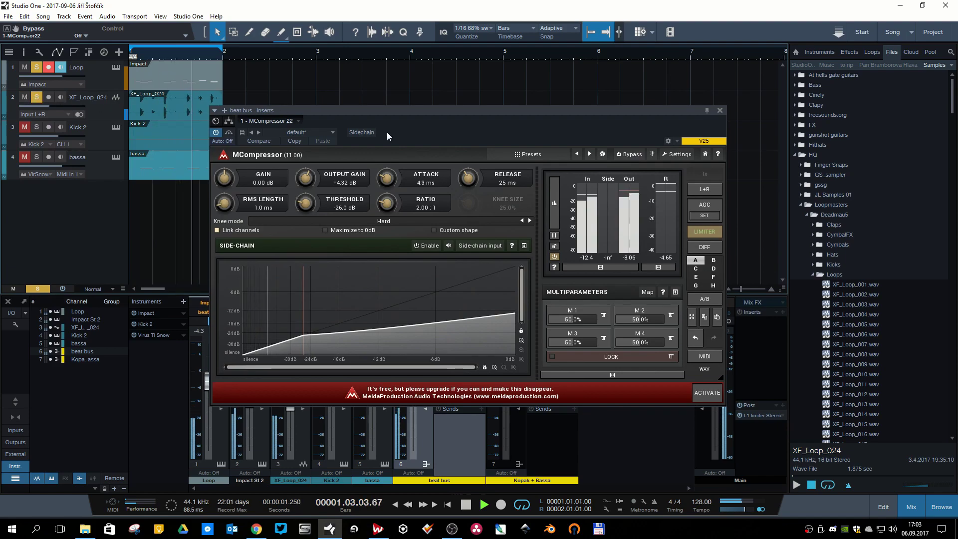
pyautogui.click(630, 154)
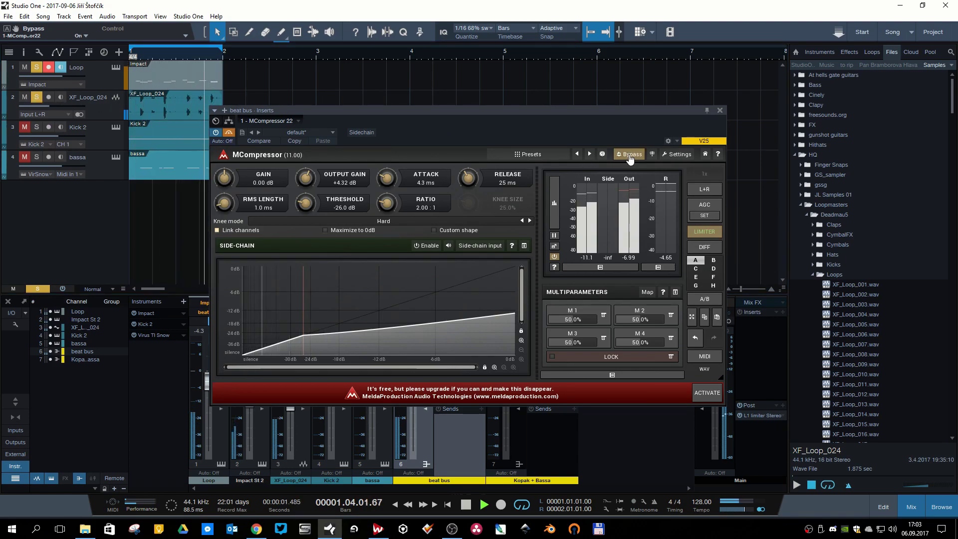
pyautogui.click(630, 155)
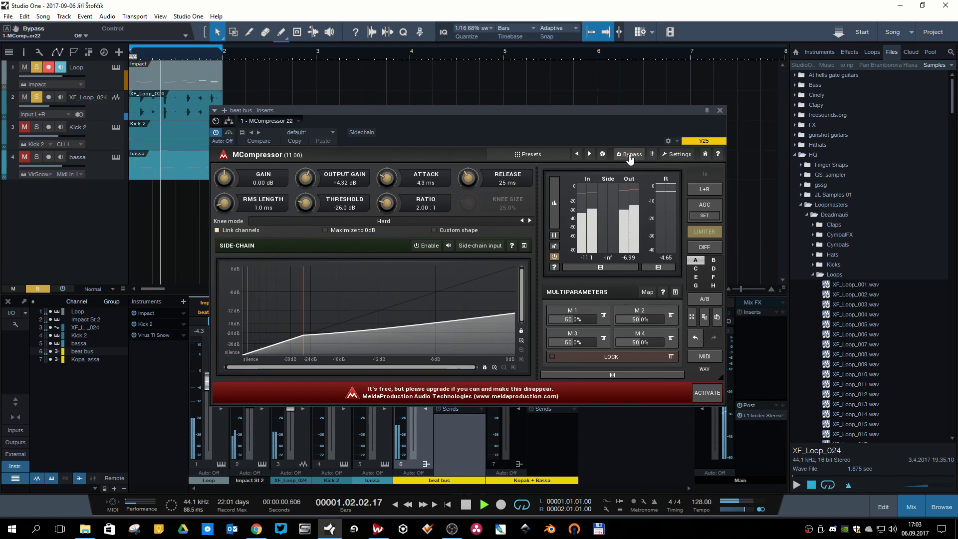
pyautogui.click(721, 109)
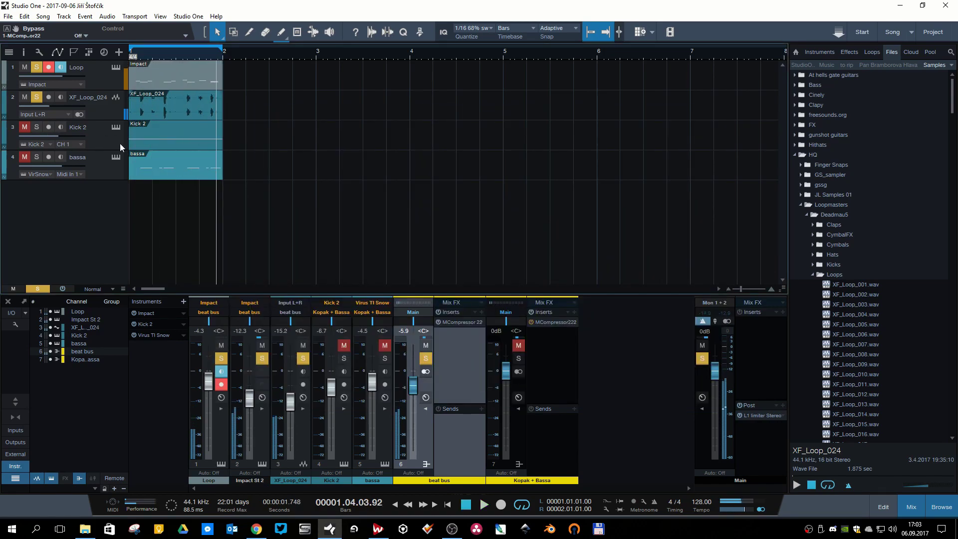
# - Play the soloed Kick 2 and bassa tracks and repeatedly compare the Kopak + Bassa bus with its compressor active and bypassed
pyautogui.press('space')
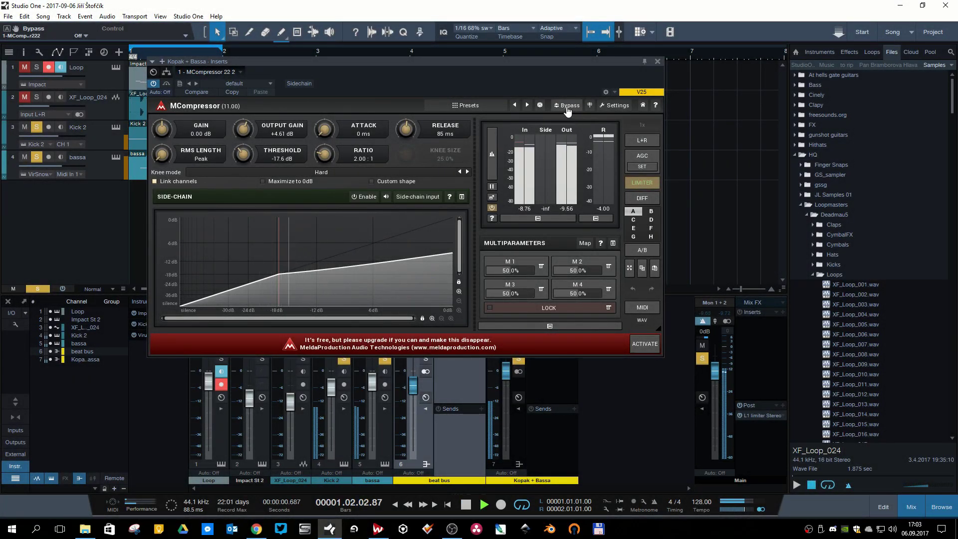
pyautogui.click(567, 105)
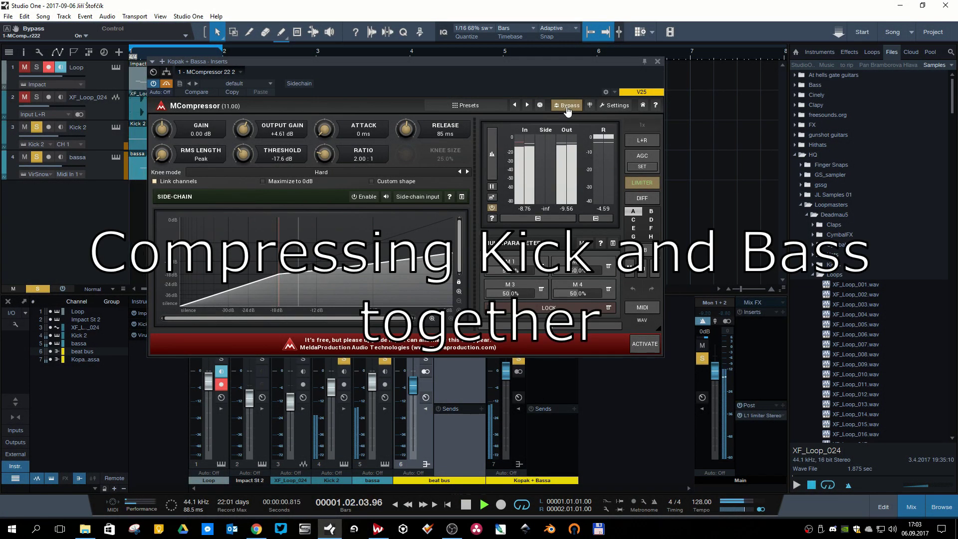
pyautogui.click(567, 105)
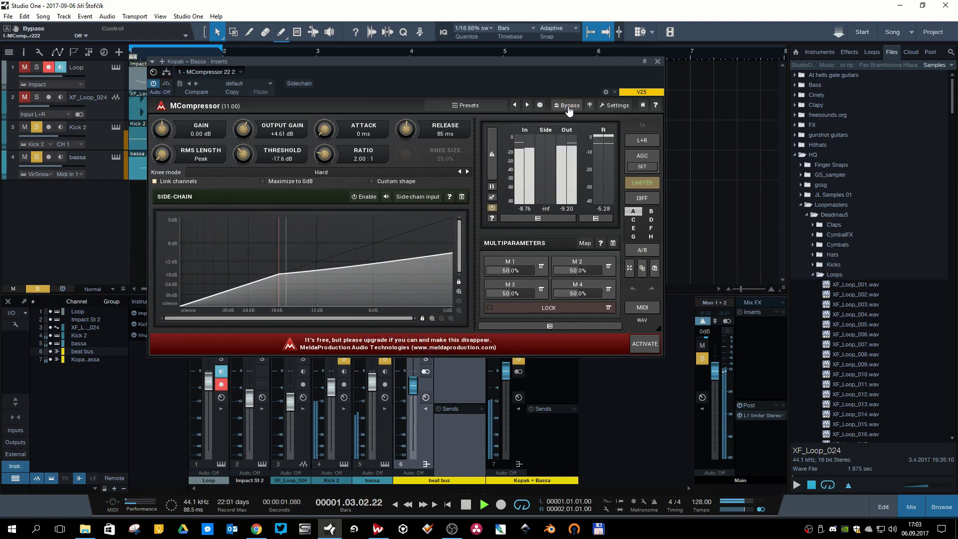
pyautogui.click(570, 108)
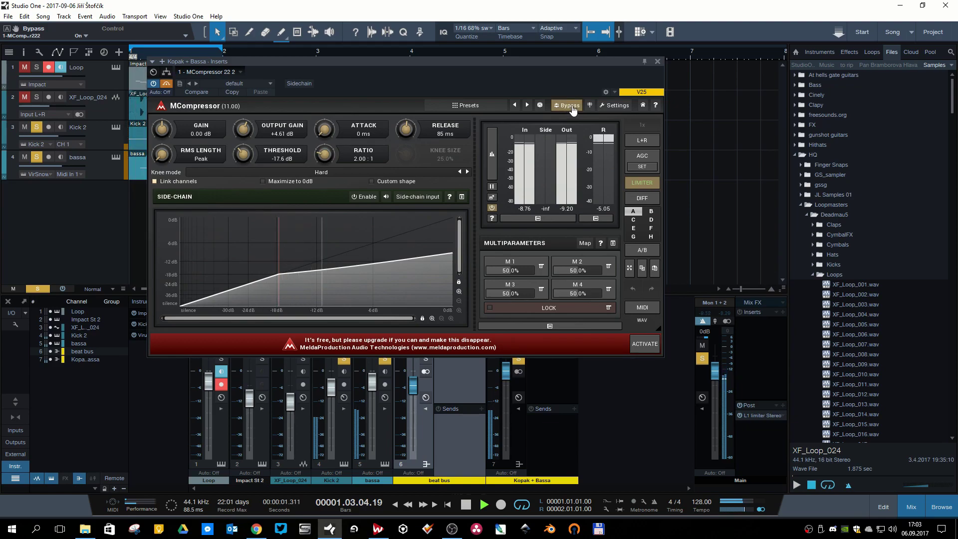
pyautogui.click(573, 110)
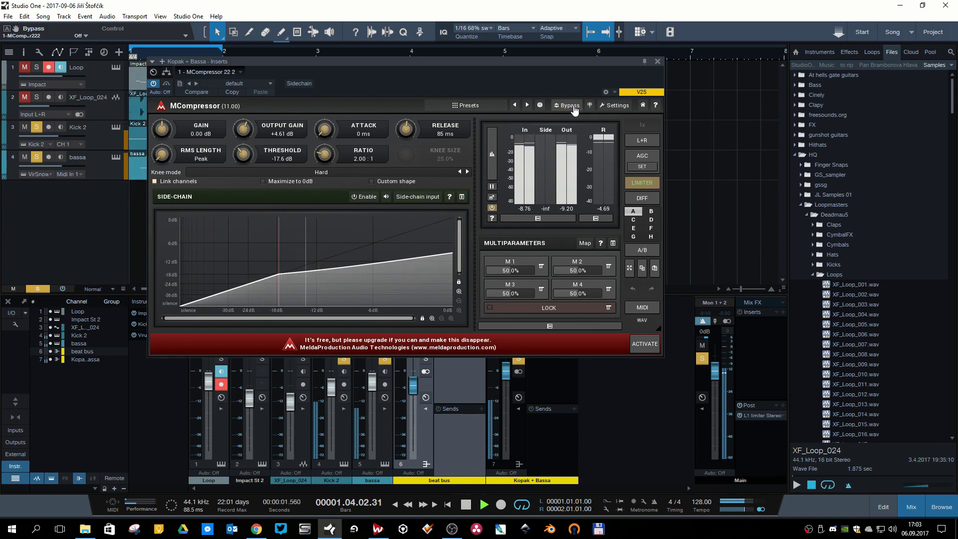
pyautogui.click(573, 109)
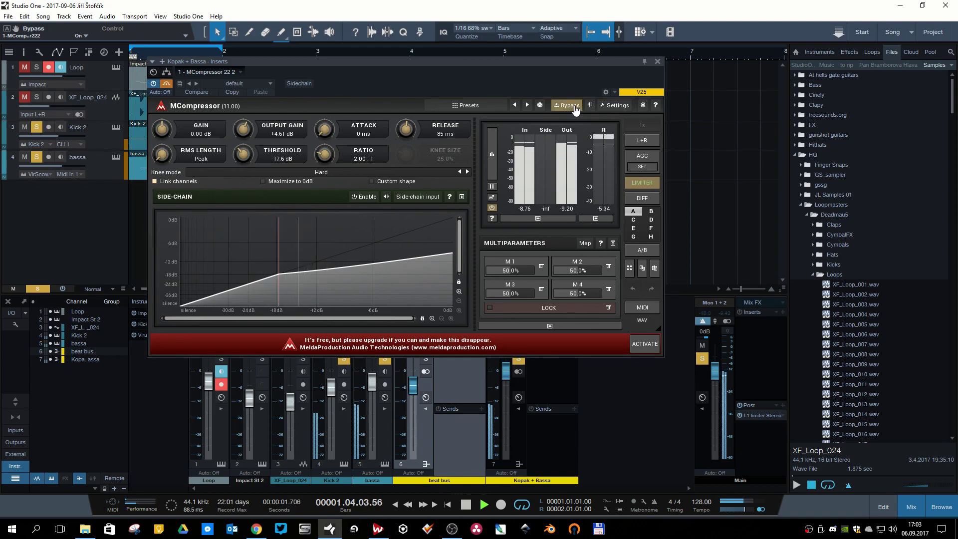
# - Reactivate the compressor on the Kopak + Bassa bus to finish the bypass comparison
pyautogui.click(576, 110)
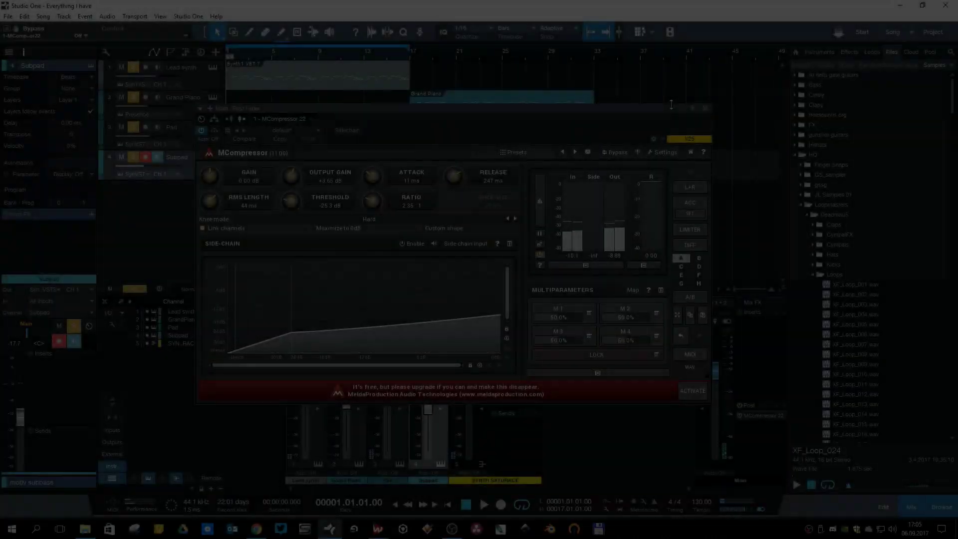
# - Play the synth project, repeatedly compare the main mix with MCompressor active and bypassed, and close the plug-in
pyautogui.press('space')
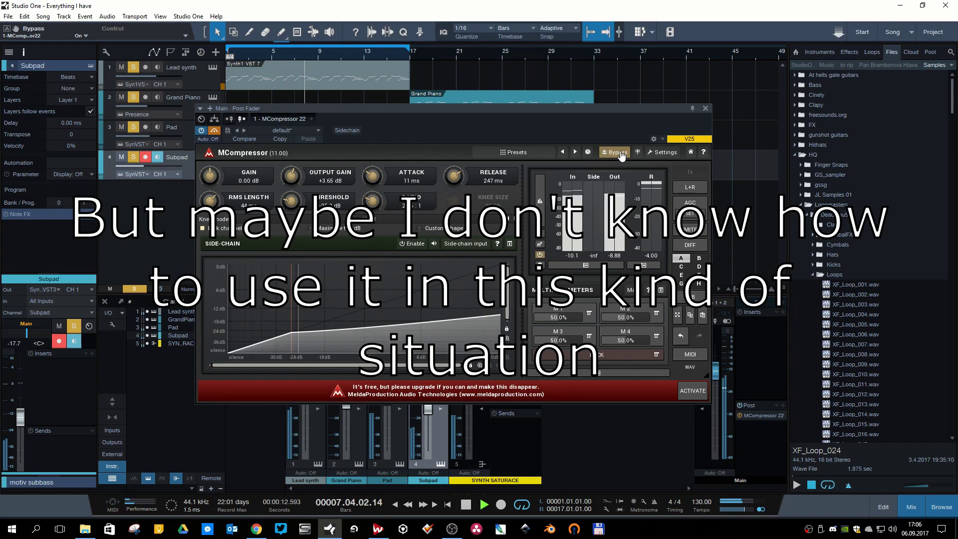
pyautogui.click(619, 156)
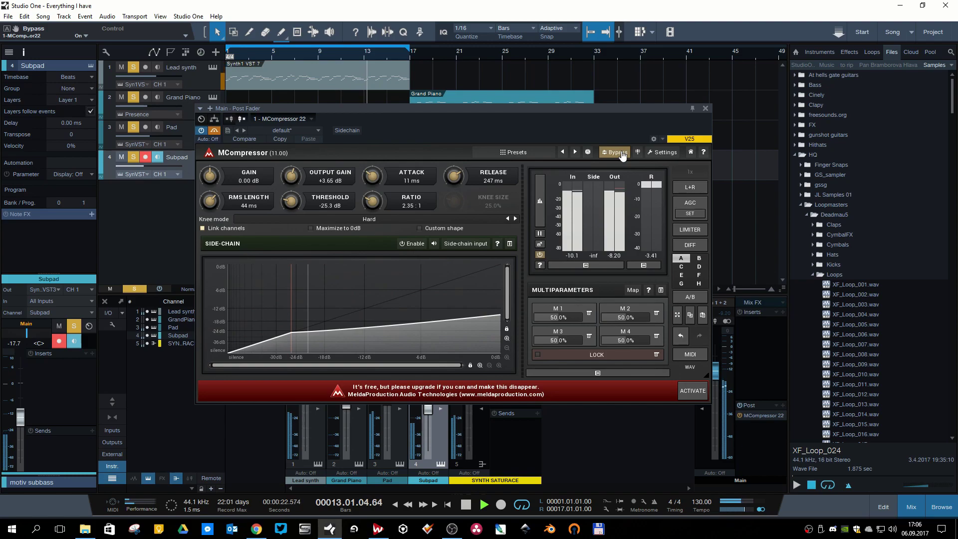
pyautogui.click(622, 155)
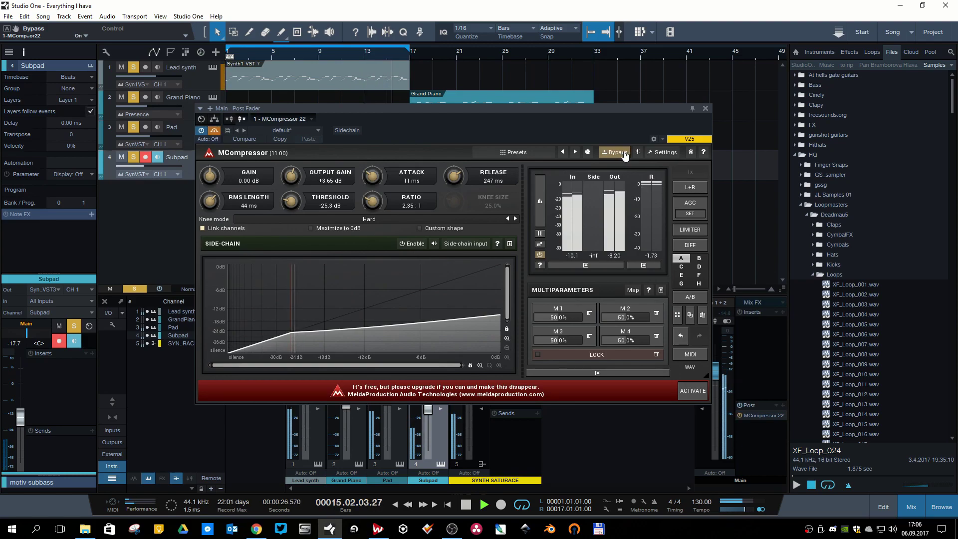
pyautogui.click(624, 156)
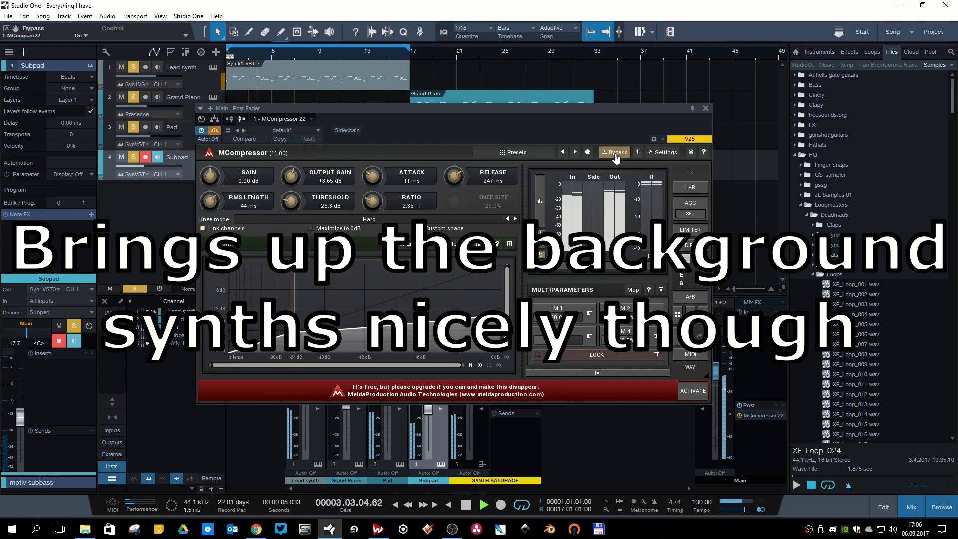
pyautogui.click(617, 156)
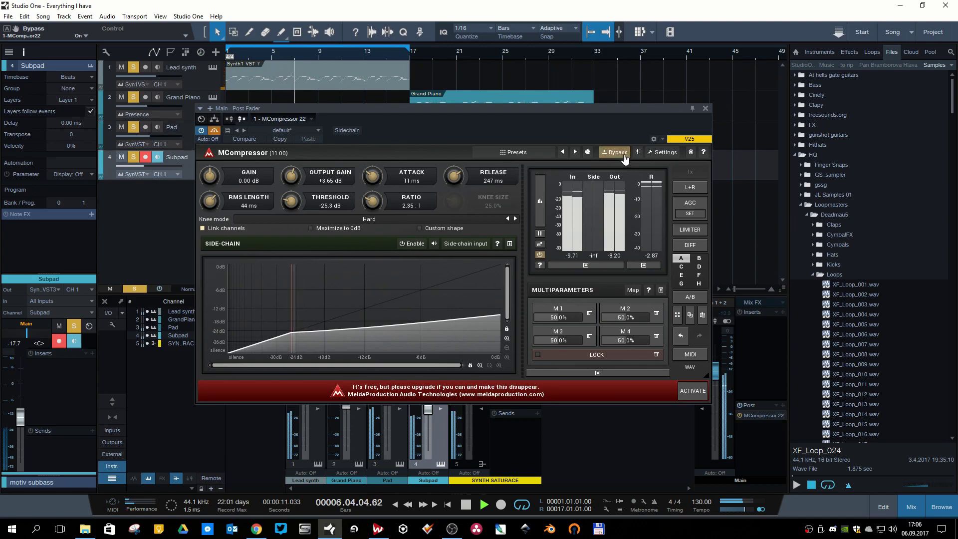
pyautogui.click(623, 157)
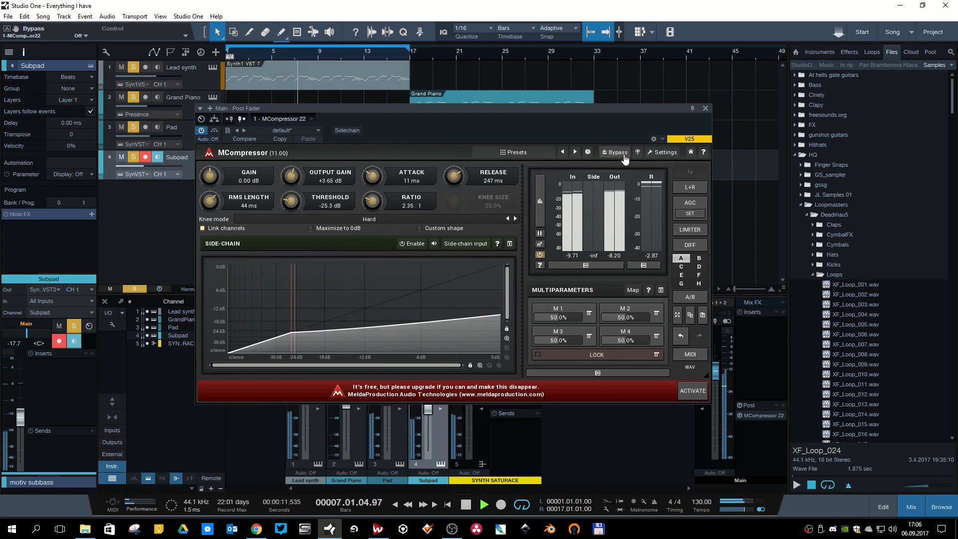
pyautogui.click(706, 108)
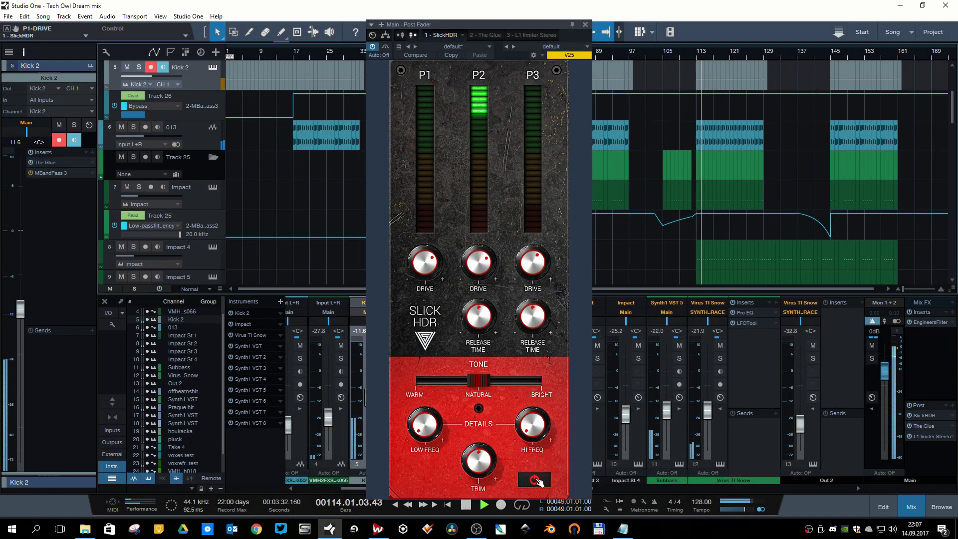
# - Set SlickHDR's tone fully to Bright, adjust its low-frequency detail, and compare the main mix with the plug-in bypassed and active
pyautogui.moveTo(478, 381); pyautogui.dragTo(544, 382)
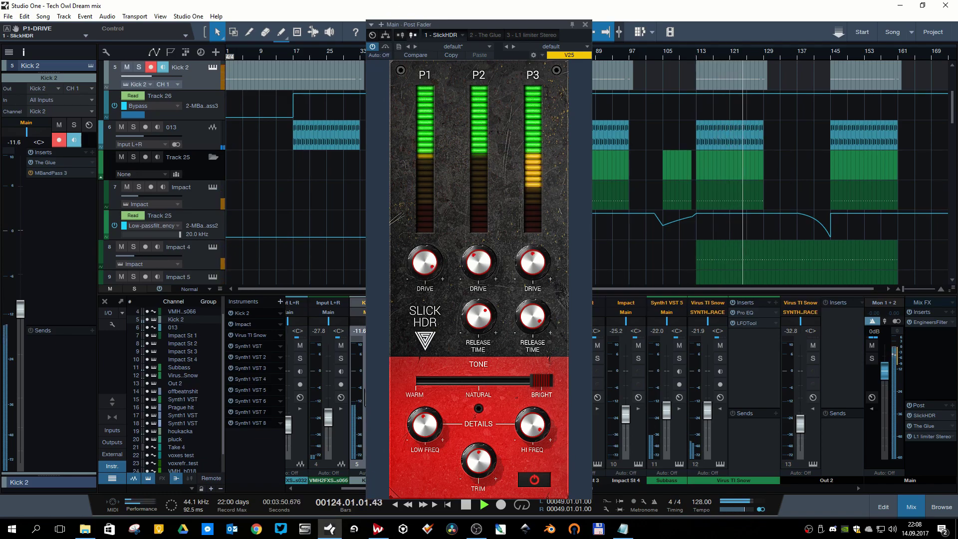
pyautogui.click(479, 381)
pyautogui.moveTo(425, 425); pyautogui.dragTo(478, 497)
pyautogui.moveTo(478, 382); pyautogui.dragTo(541, 382)
pyautogui.click(386, 47)
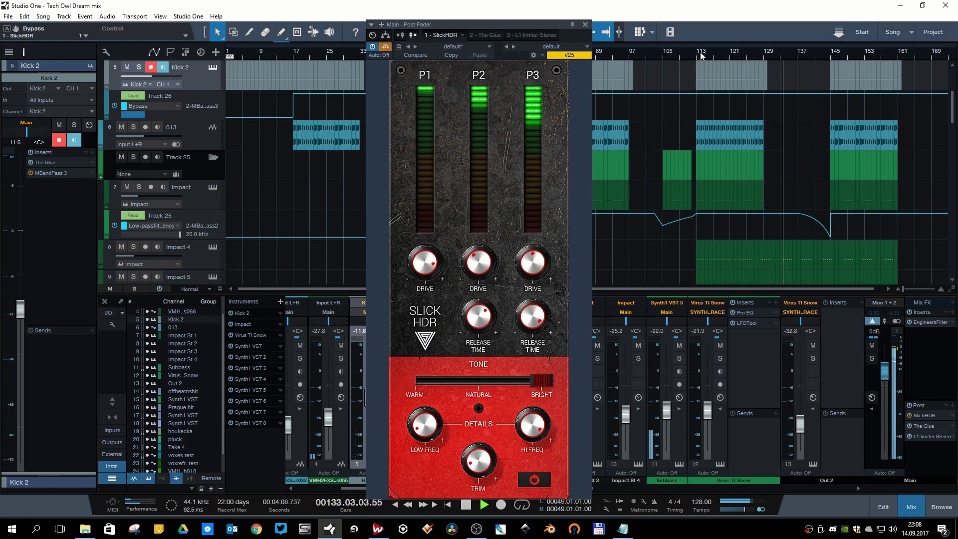
pyautogui.click(385, 47)
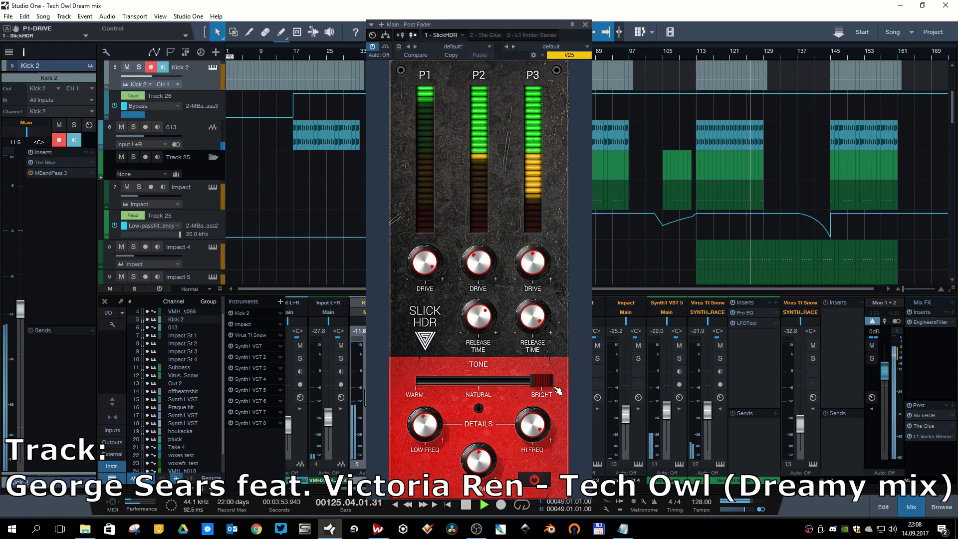
# - Compare SlickHDR's Natural and Bright tone settings, and repeatedly compare the main mix with the plug-in bypassed and active
pyautogui.moveTo(544, 384); pyautogui.dragTo(481, 388)
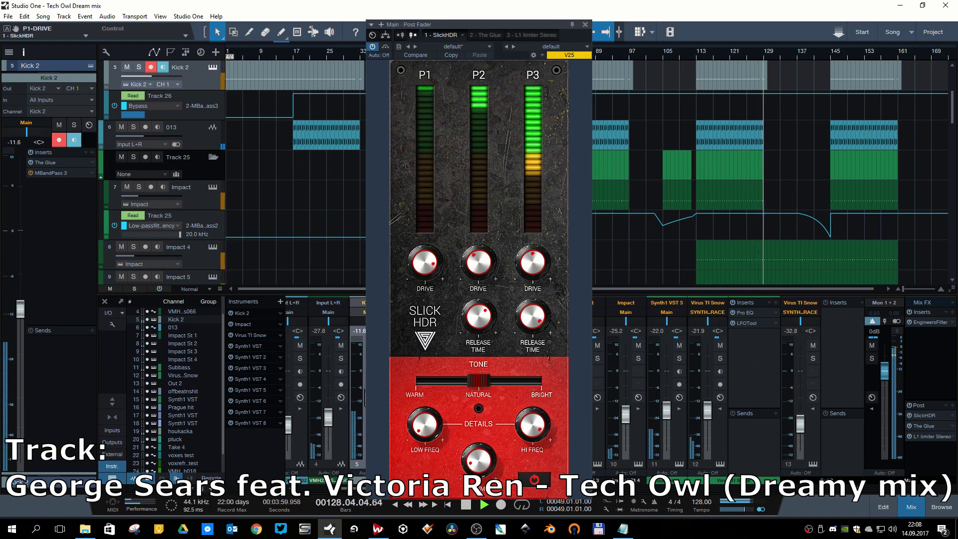
pyautogui.moveTo(478, 381); pyautogui.dragTo(542, 381)
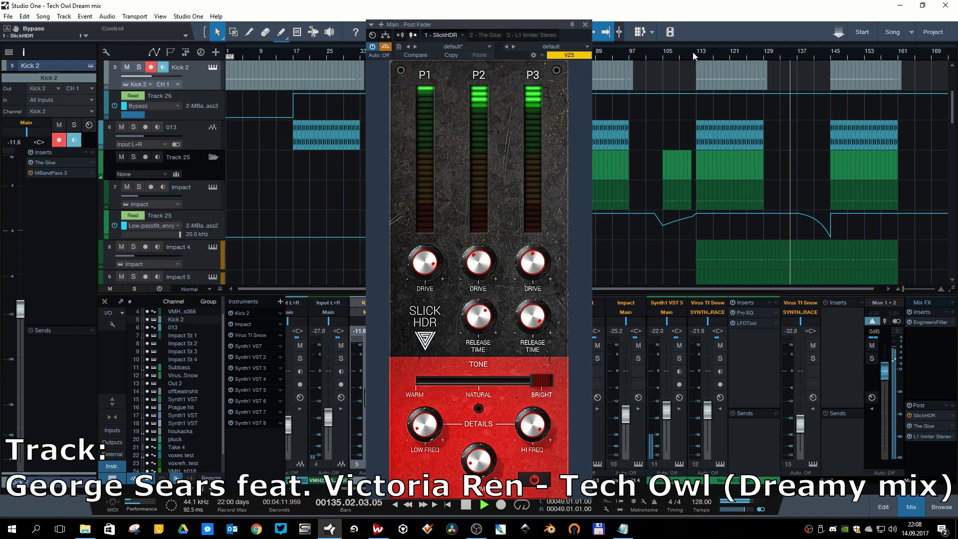
pyautogui.click(384, 47)
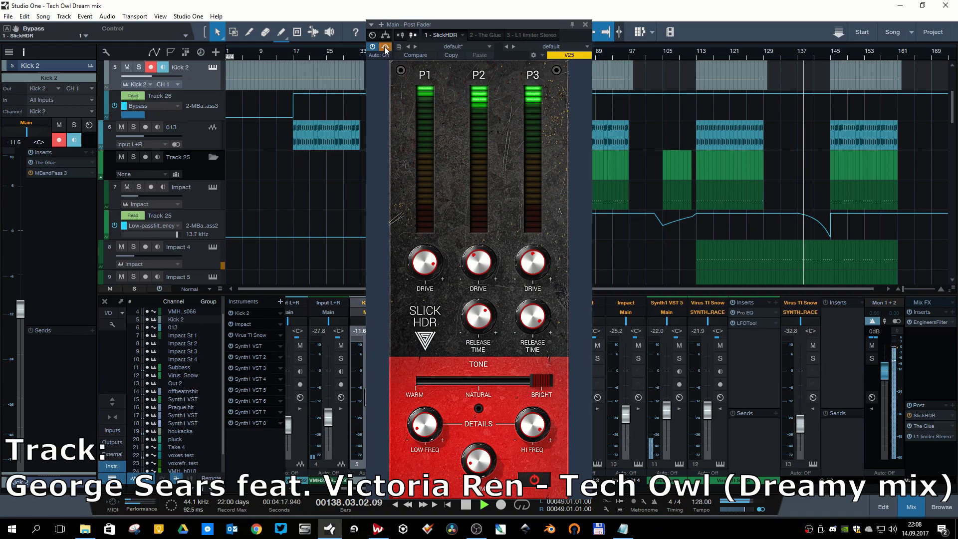
pyautogui.click(384, 47)
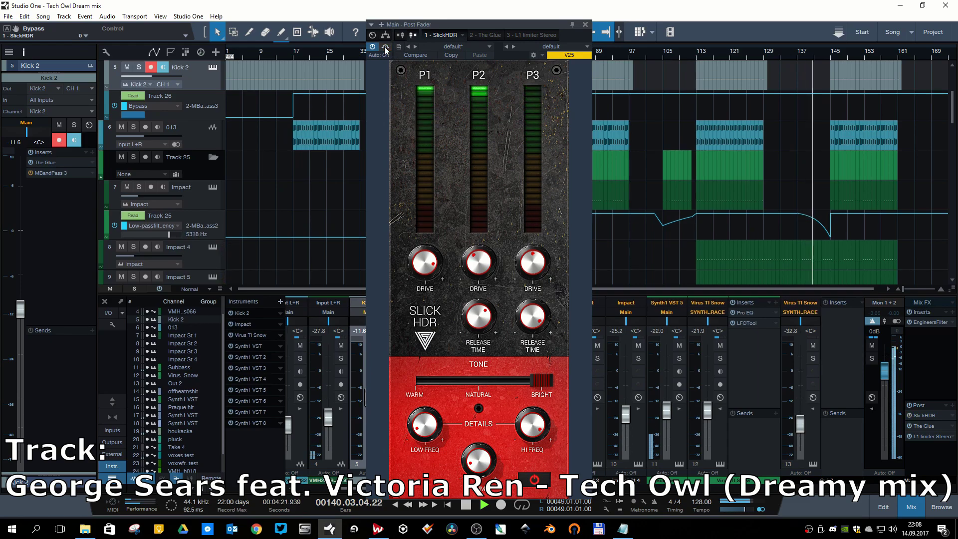
pyautogui.click(384, 47)
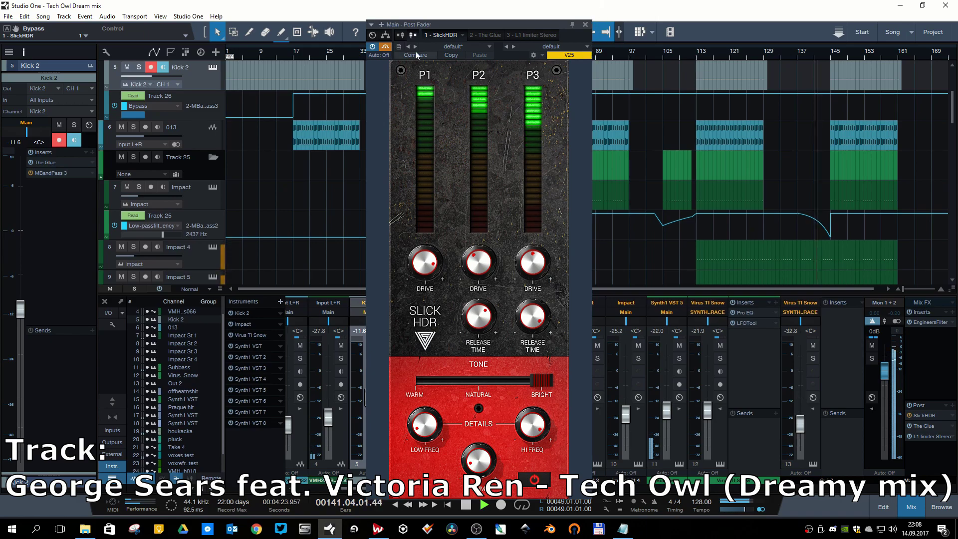
pyautogui.click(386, 47)
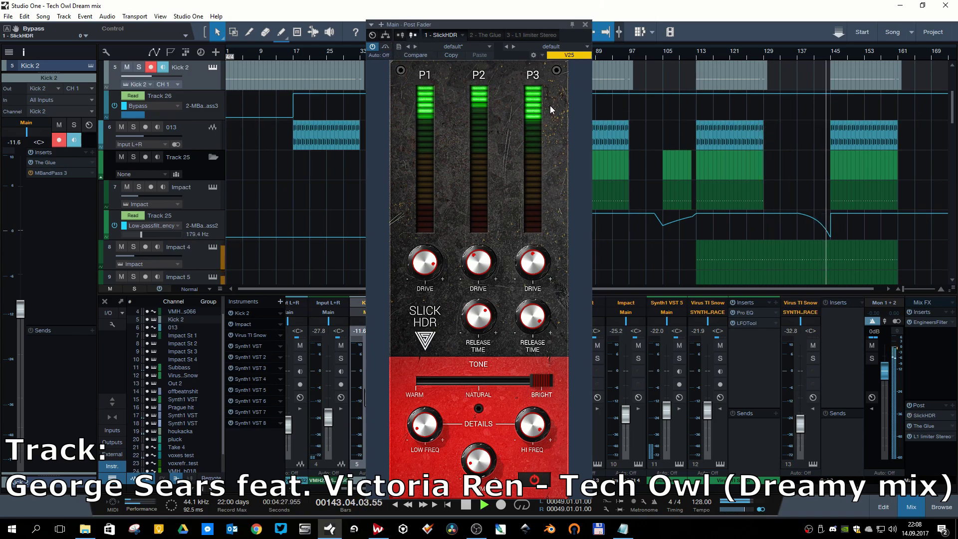
pyautogui.click(386, 48)
pyautogui.click(386, 48)
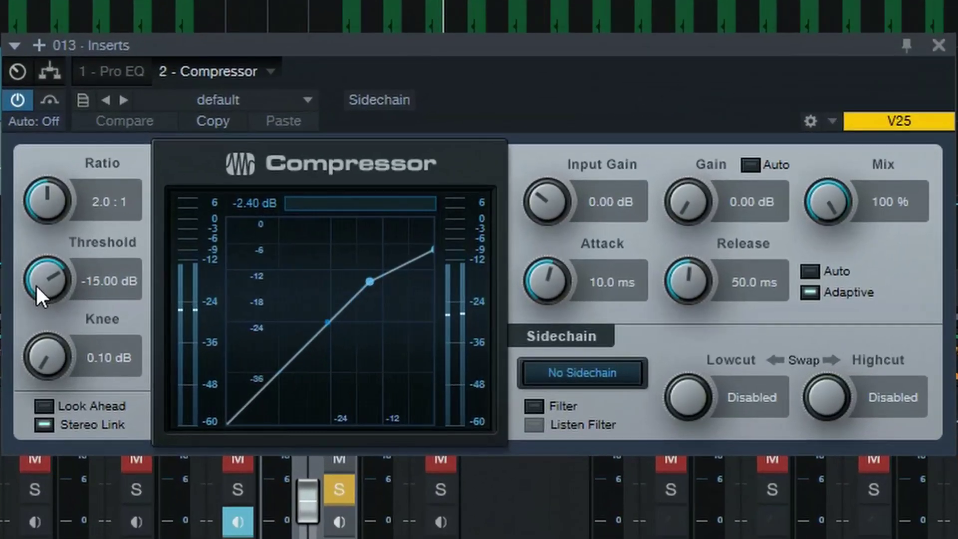
# - Set the 013 track's compressor to a -22.20 dB threshold, 28.2 ms attack and 115.4 ms release, with adaptive mode off
pyautogui.moveTo(38, 283); pyautogui.dragTo(42, 310)
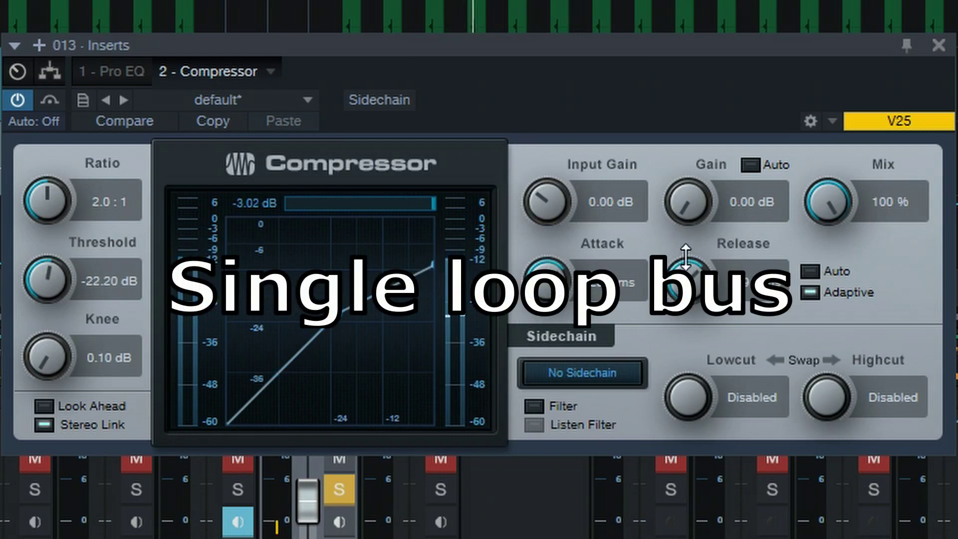
pyautogui.moveTo(686, 257); pyautogui.dragTo(685, 267)
pyautogui.click(809, 293)
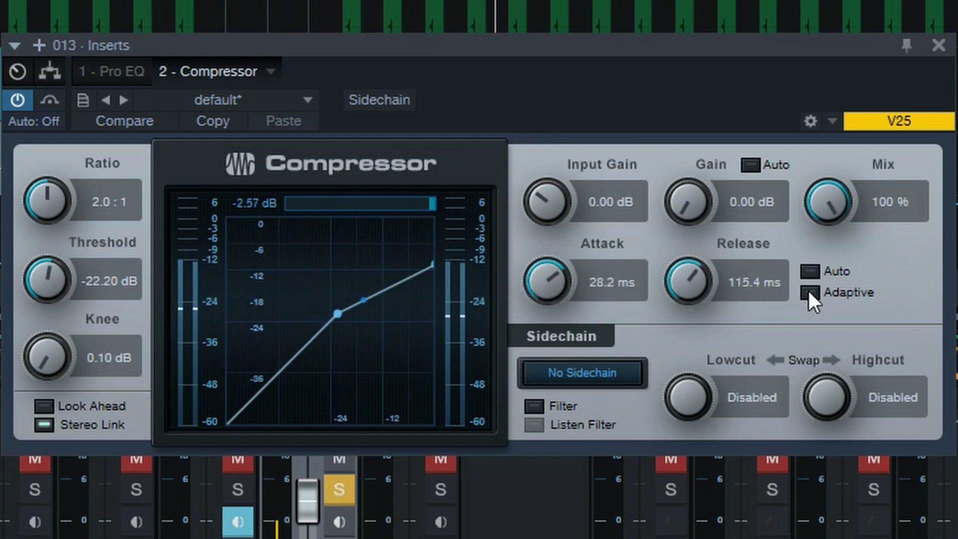
# - Raise the 013 compressor's ratio to 10.0 : 1
pyautogui.moveTo(42, 198); pyautogui.dragTo(46, 175)
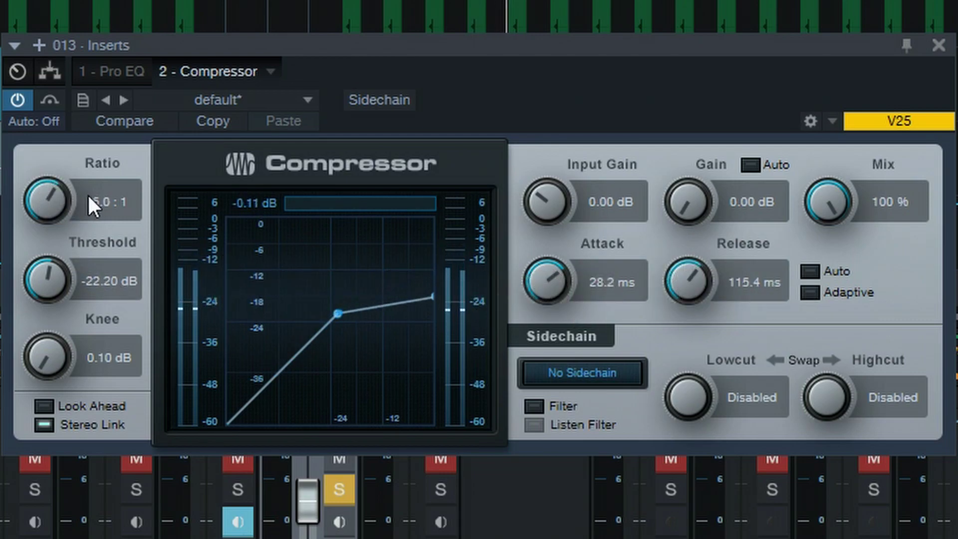
pyautogui.write('10')
pyautogui.press('Return')
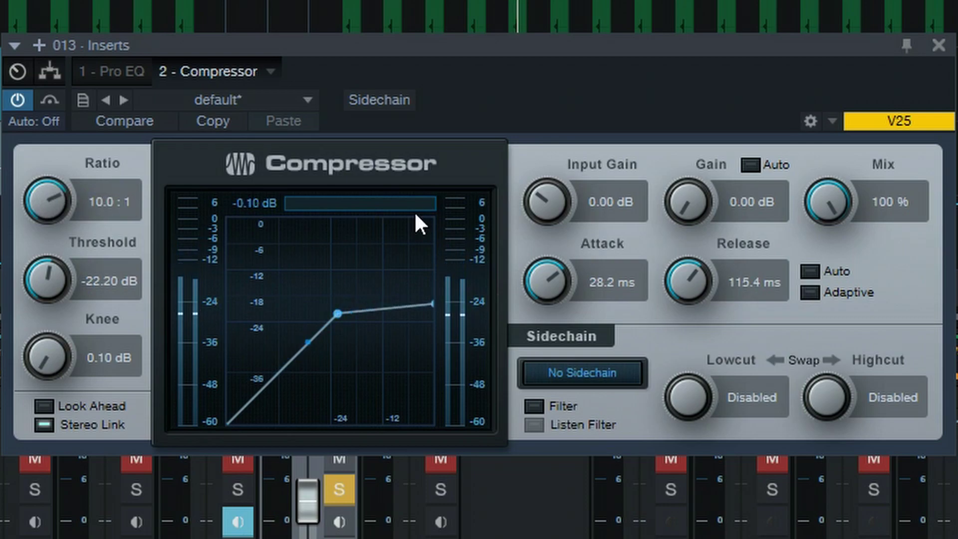
# - Lower the 013 compressor's threshold to -27.96 dB and raise its make-up gain to 6.72 dB
pyautogui.moveTo(40, 282); pyautogui.dragTo(41, 311)
pyautogui.moveTo(715, 194); pyautogui.dragTo(681, 185)
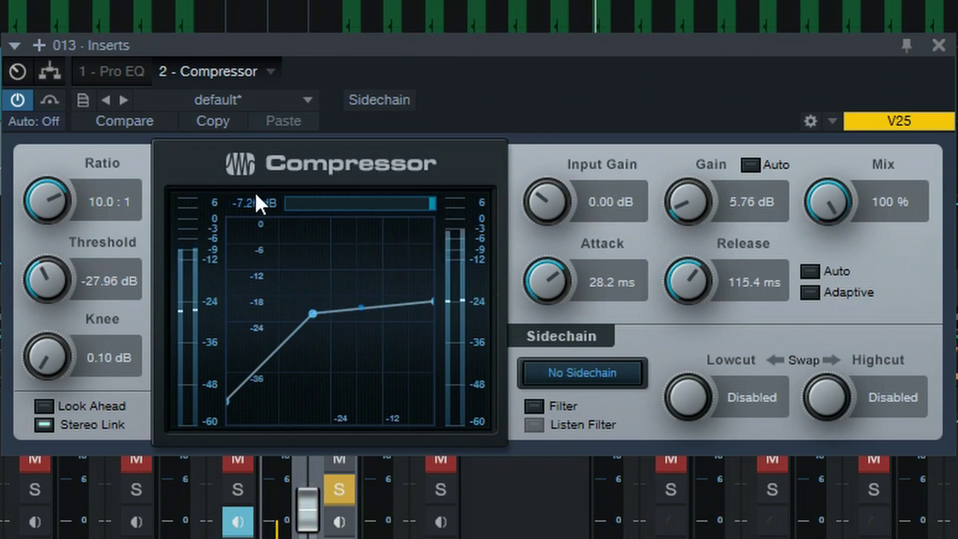
pyautogui.moveTo(677, 191); pyautogui.dragTo(678, 187)
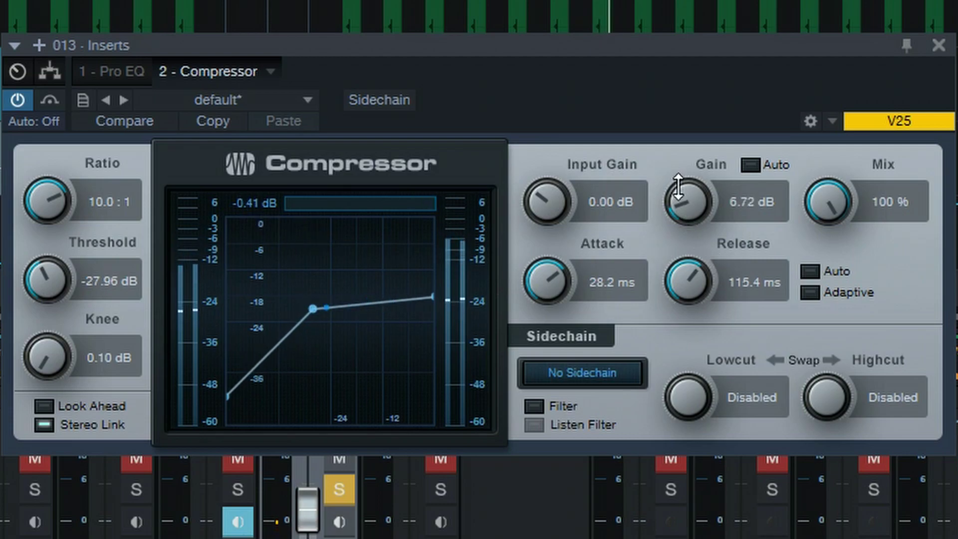
# - Compare the 013 loop with and without compression, lower the compressor's gain to 5.04 dB, and close it
pyautogui.click(56, 99)
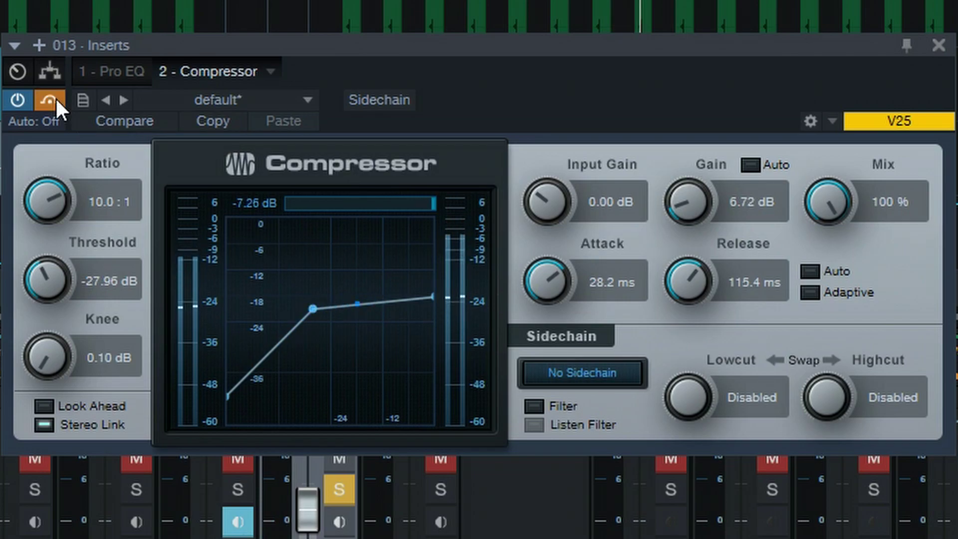
pyautogui.click(56, 99)
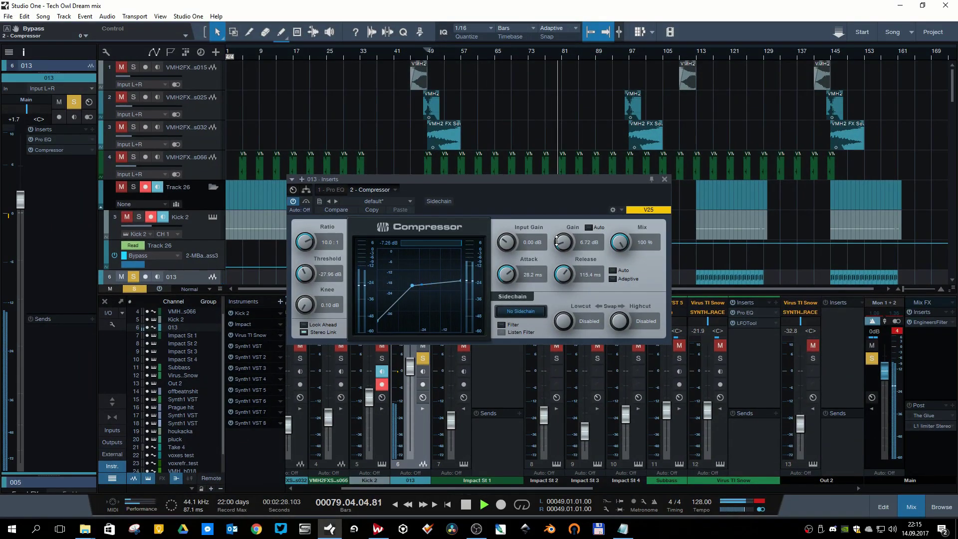
pyautogui.scroll(-3, 557, 242)
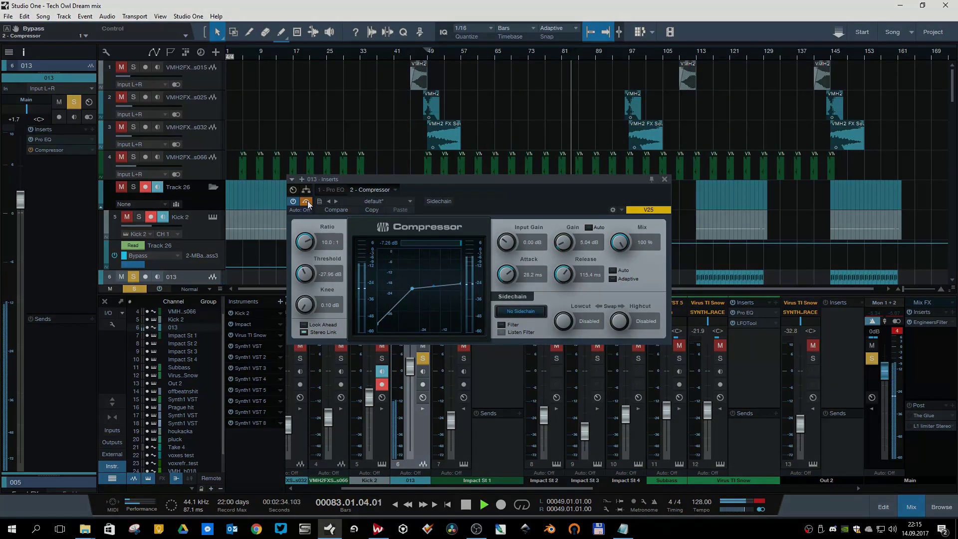
pyautogui.click(665, 178)
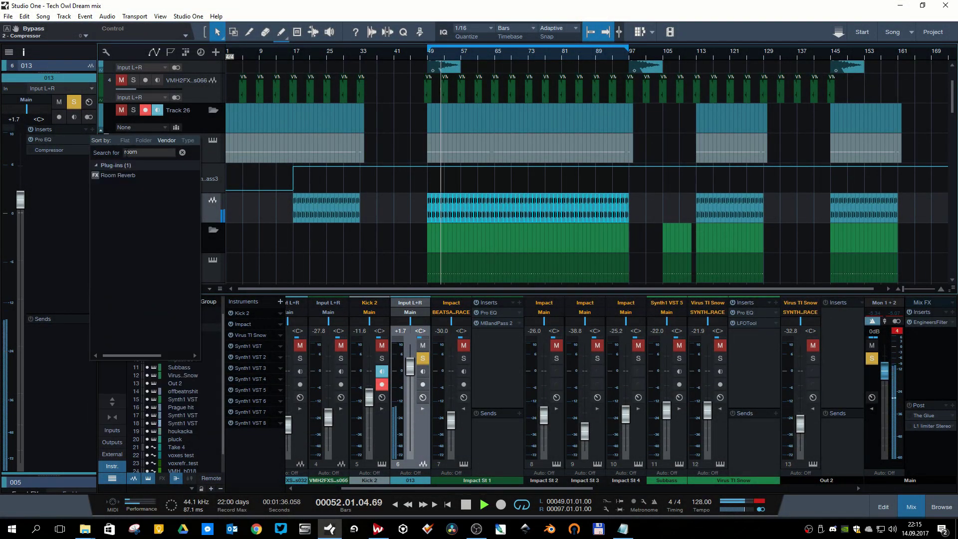
# - Insert Room Reverb on the 013 channel and place it before the compressor
pyautogui.press('Down')
pyautogui.press('Return')
pyautogui.moveTo(52, 163); pyautogui.dragTo(50, 145)
# - Load the Concert Hall preset in Room Reverb with a 12.5 % dry/wet mix, and re-enable the channel's compressor
pyautogui.click(373, 201)
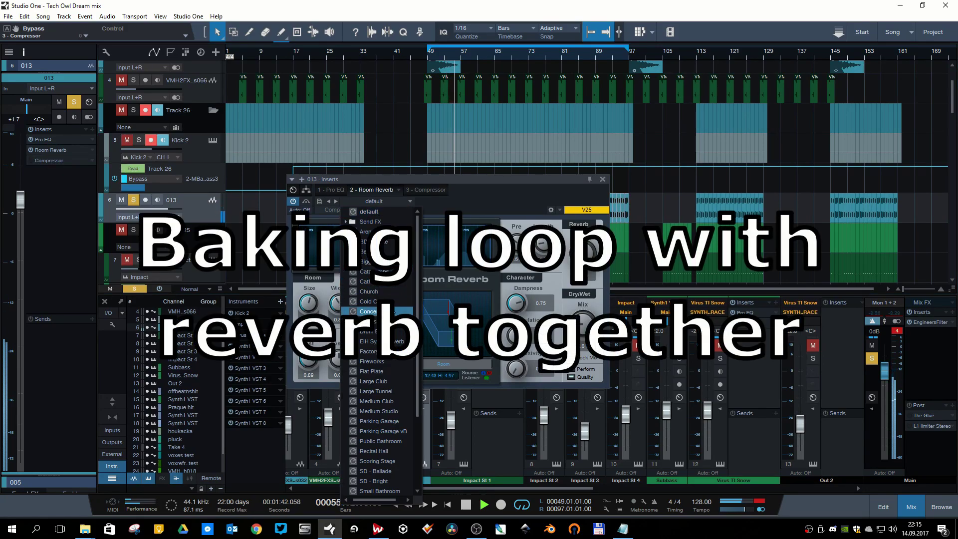
pyautogui.click(374, 312)
pyautogui.moveTo(583, 324); pyautogui.dragTo(583, 323)
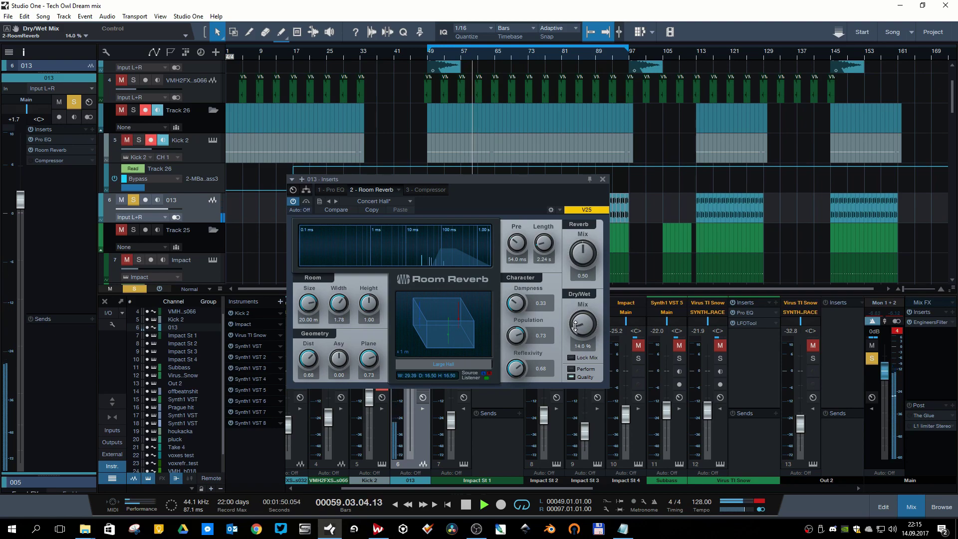
pyautogui.click(31, 160)
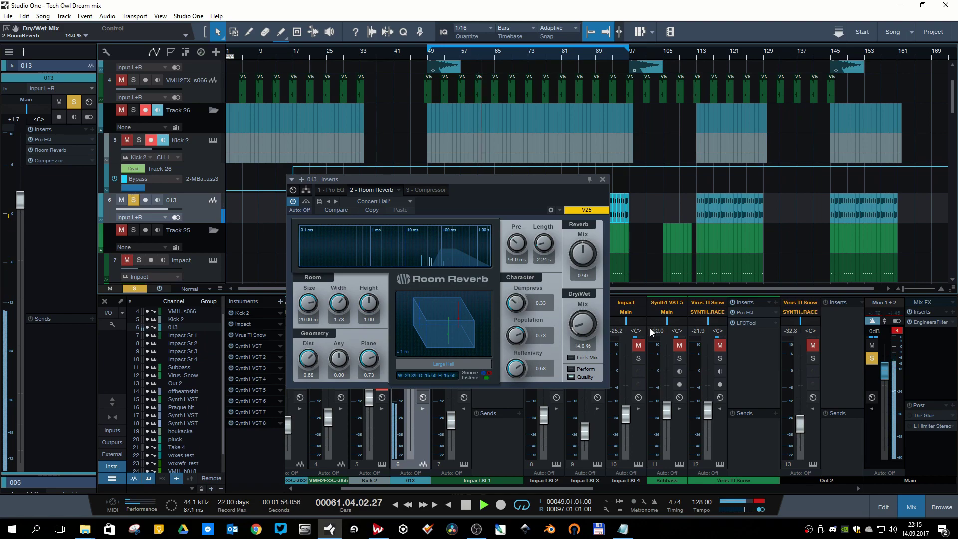
pyautogui.scroll(-2, 586, 327)
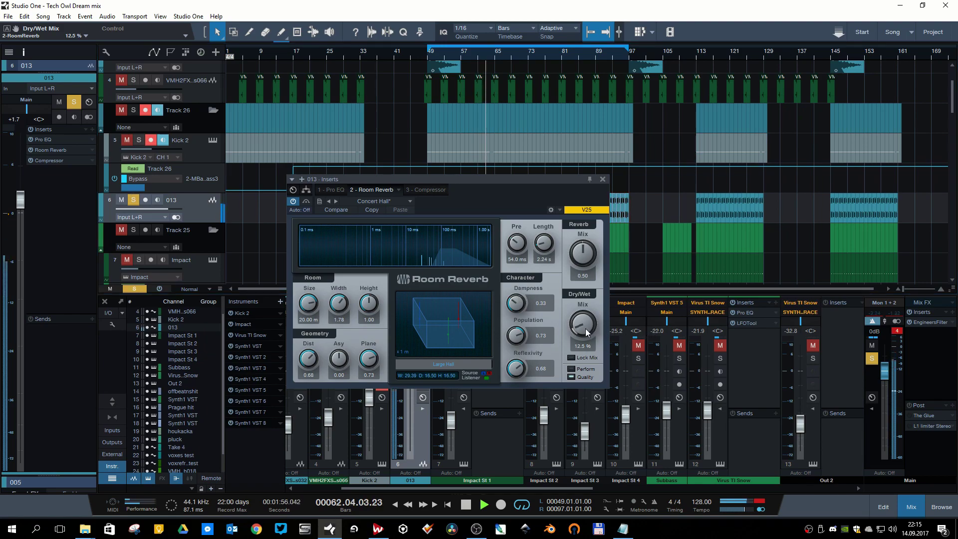
# - Show the Compressor and Room Reverb side by side, compare the 013 loop with compression bypassed and active, and close the reverb
pyautogui.click(60, 161)
pyautogui.moveTo(390, 180); pyautogui.dragTo(646, 164)
pyautogui.click(563, 186)
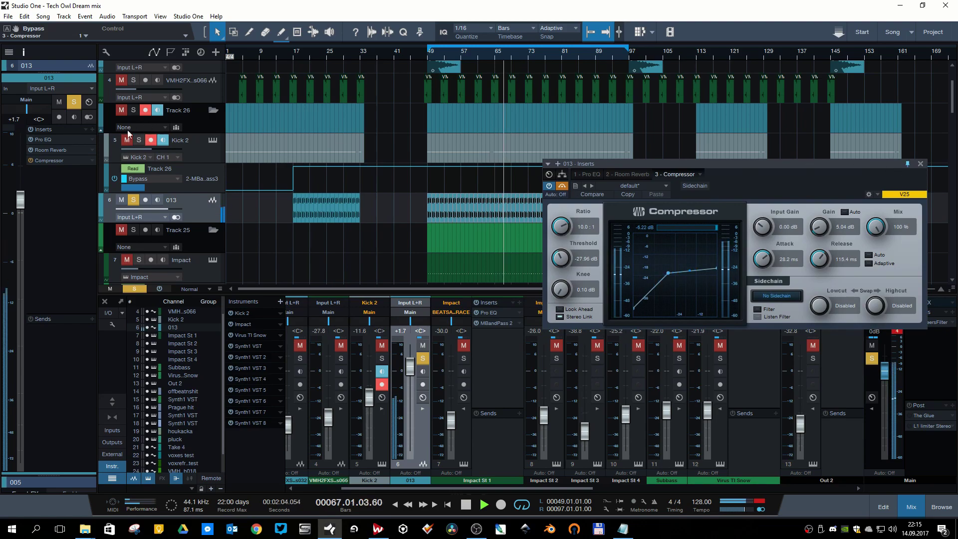
pyautogui.click(60, 151)
pyautogui.moveTo(545, 179); pyautogui.dragTo(435, 157)
pyautogui.click(562, 186)
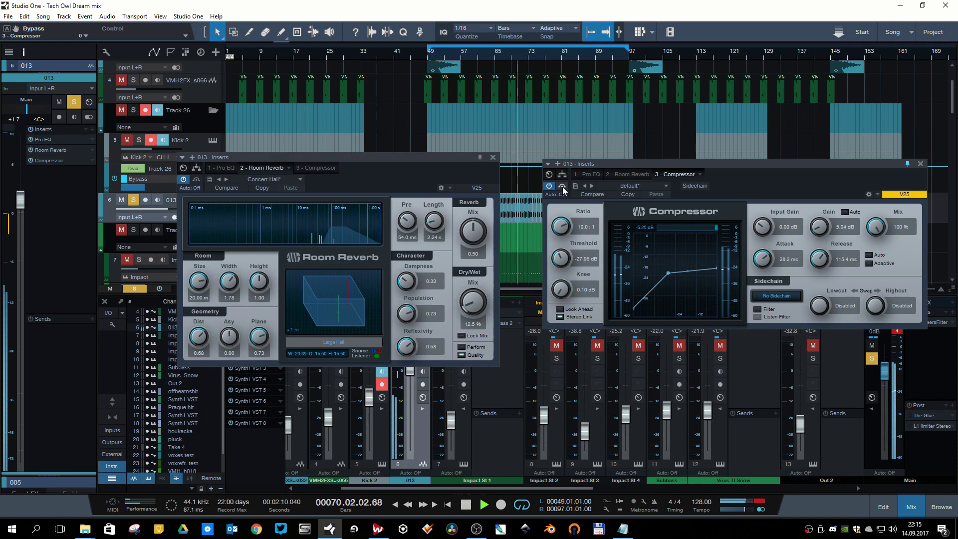
pyautogui.click(493, 157)
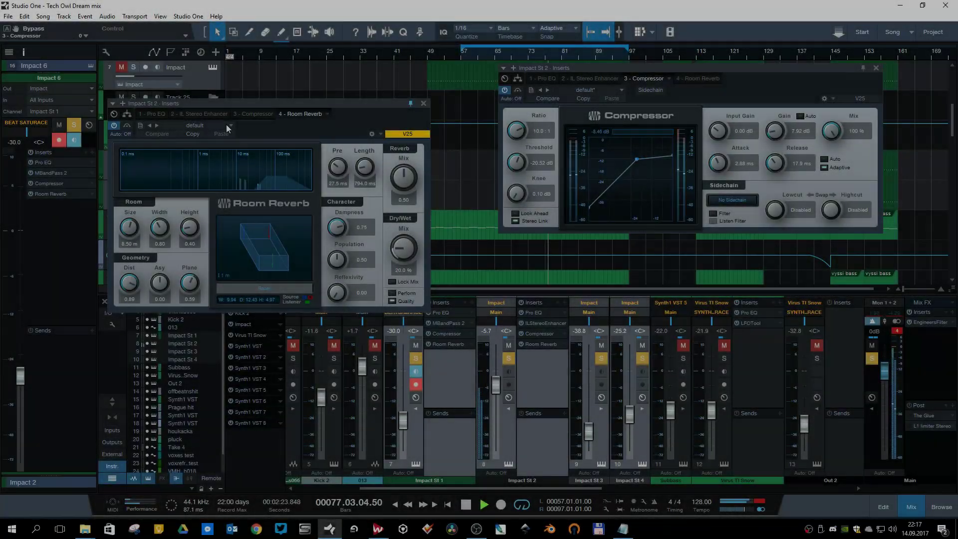
# - Load Room Reverb's Concert Hall preset on Impact St 2 and set 0 ms pre-delay, 5.72 s length, 0.15 dampness, 0.35 population and 0.48 reflexivity
pyautogui.click(226, 124)
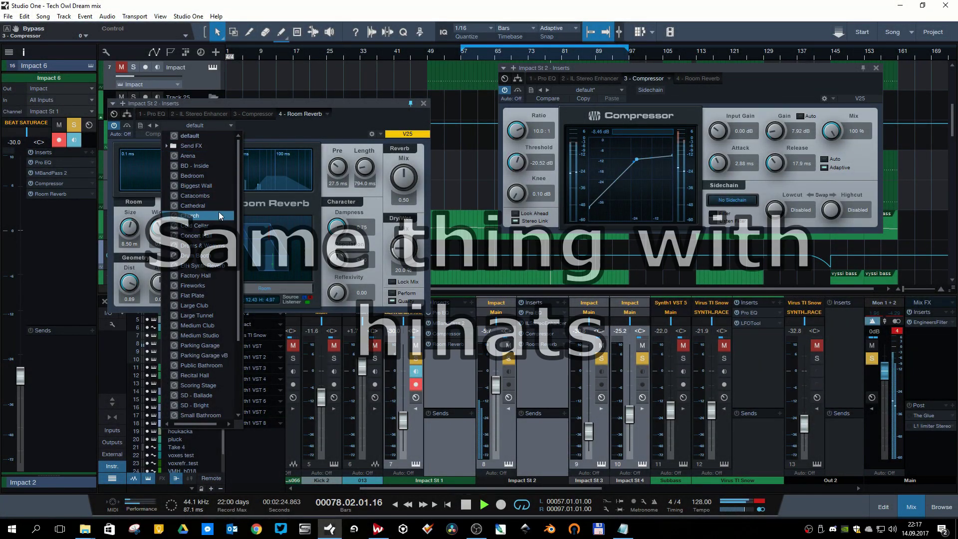
pyautogui.click(211, 237)
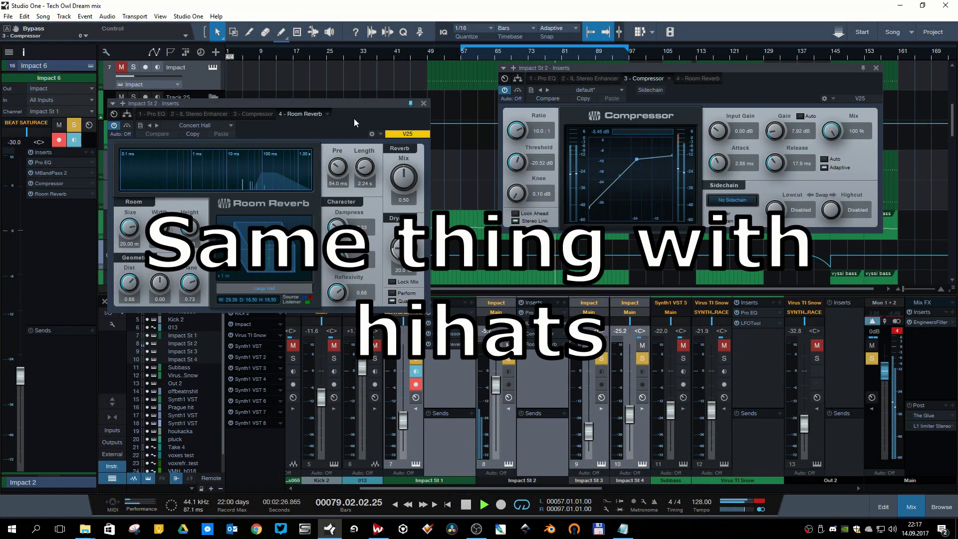
pyautogui.moveTo(365, 168); pyautogui.dragTo(365, 159)
pyautogui.moveTo(337, 228); pyautogui.dragTo(337, 250)
pyautogui.moveTo(338, 293); pyautogui.dragTo(338, 324)
pyautogui.moveTo(190, 228)
pyautogui.mouseDown()
pyautogui.moveTo(190, 260)
pyautogui.moveTo(190, 246)
pyautogui.mouseUp()
pyautogui.moveTo(160, 228); pyautogui.dragTo(160, 213)
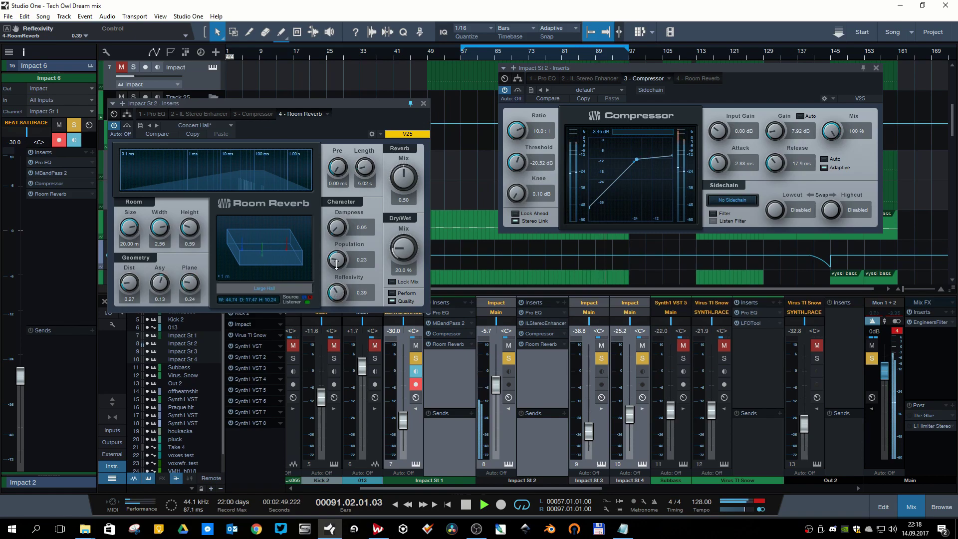
pyautogui.moveTo(336, 255); pyautogui.dragTo(337, 219)
pyautogui.moveTo(367, 173); pyautogui.dragTo(368, 166)
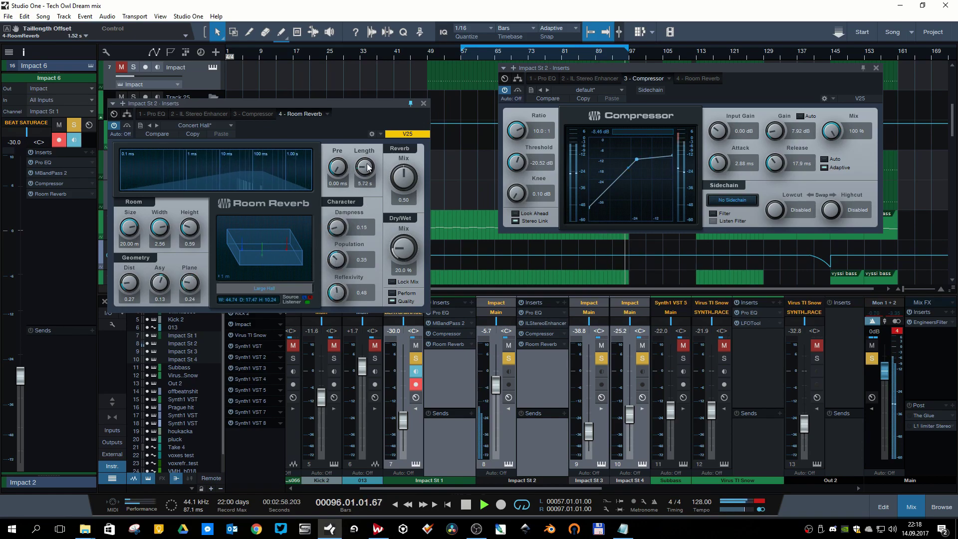
# - Bypass the Impact St 2 compressor, lower Room Reverb's dry/wet mix to 13.0 %, and re-enable the compressor
pyautogui.click(518, 91)
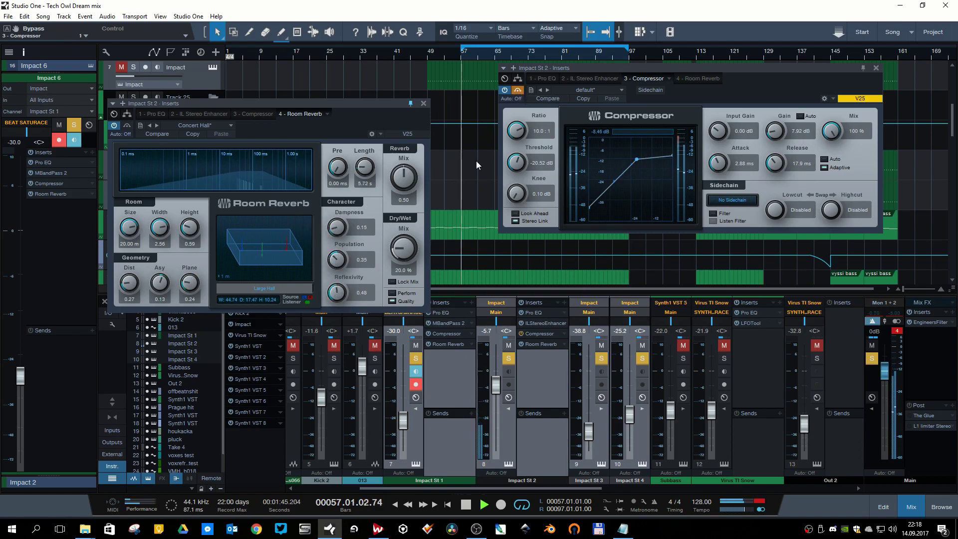
pyautogui.moveTo(411, 242); pyautogui.dragTo(409, 243)
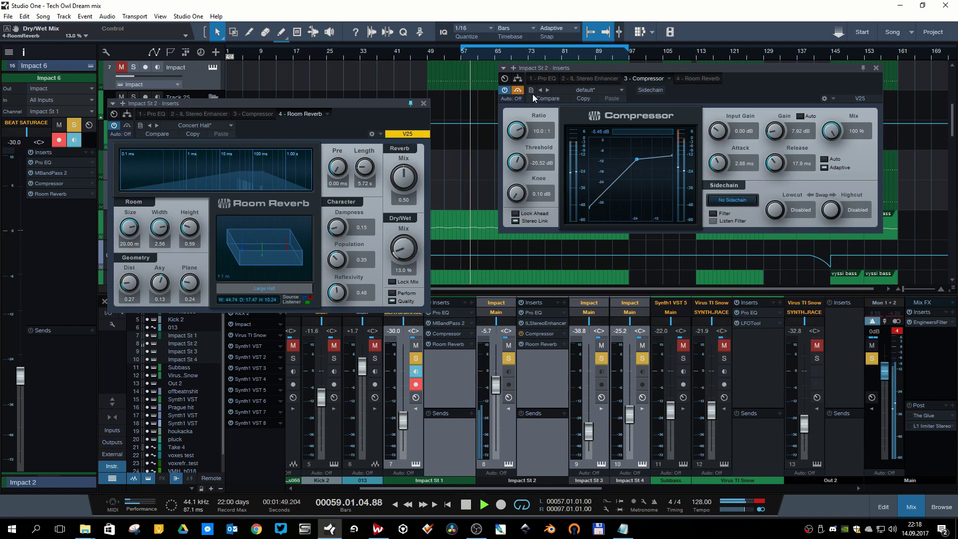
pyautogui.click(519, 89)
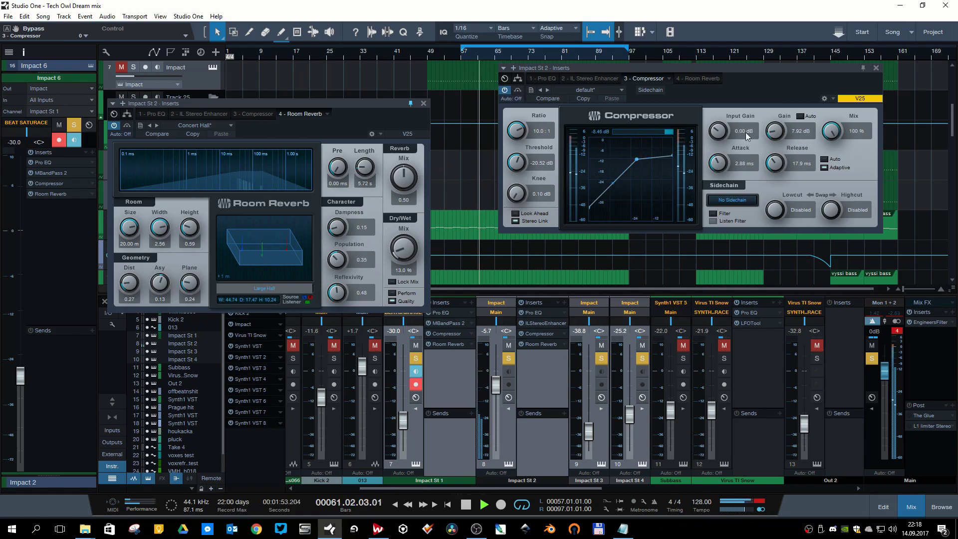
# - Set the compressor's attack to 0.90 ms, release to 44.6 ms and gain to 8.64 dB, and raise the reverb mix to 19.5 % for a bypass comparison
pyautogui.moveTo(784, 164); pyautogui.dragTo(778, 143)
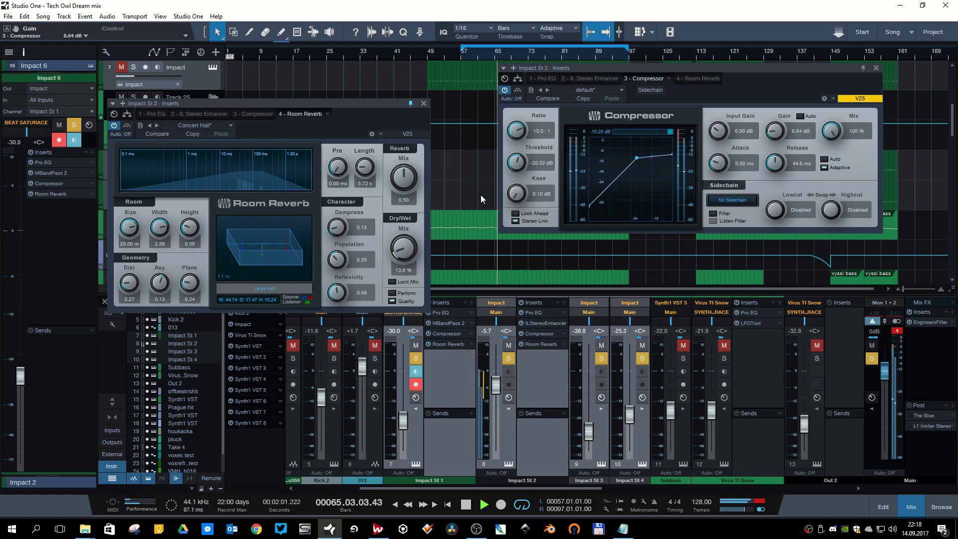
pyautogui.moveTo(407, 250); pyautogui.dragTo(408, 243)
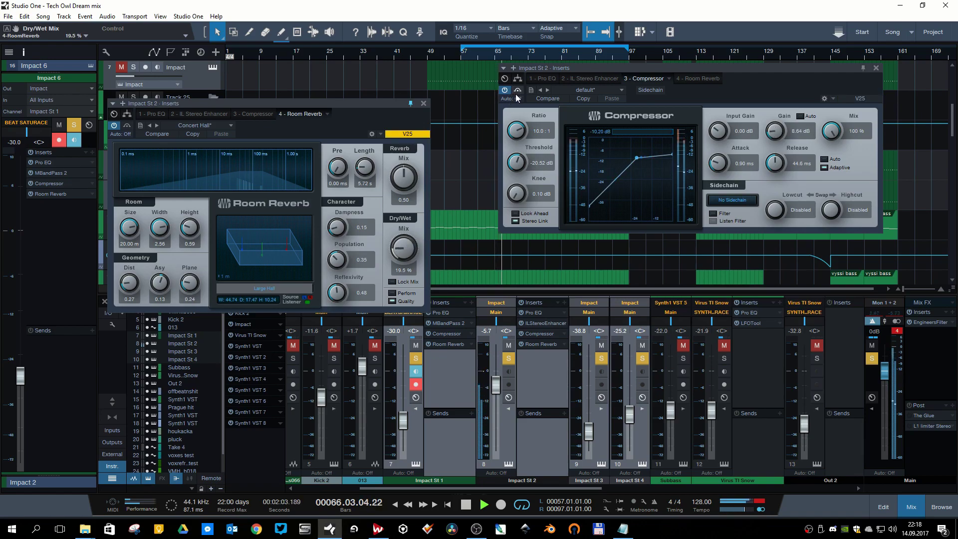
pyautogui.click(525, 93)
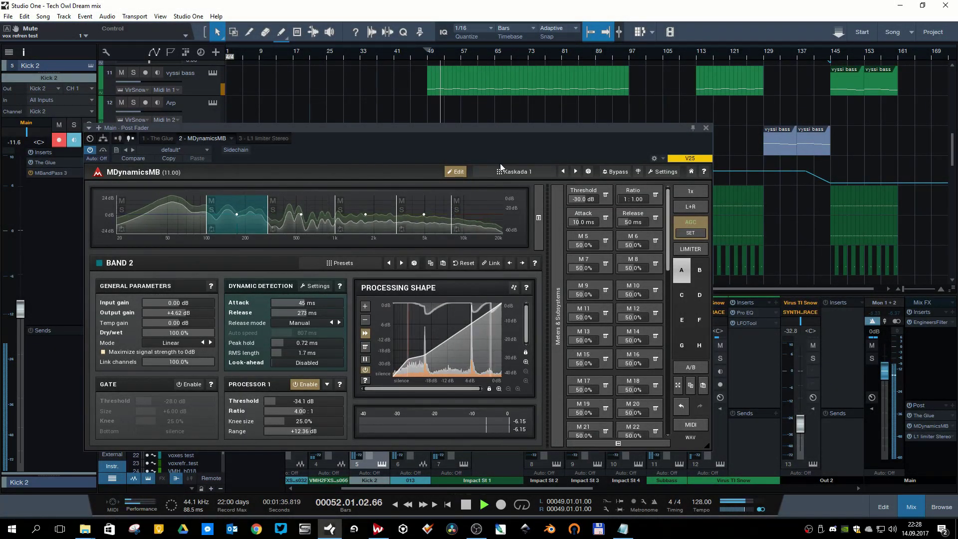
# - Show the level meters of the master's MDynamicsMB and set its overall output gain to -11.48 dB
pyautogui.press('space')
pyautogui.click(558, 217)
pyautogui.click(806, 444)
pyautogui.click(760, 306)
pyautogui.click(806, 444)
pyautogui.moveTo(686, 208); pyautogui.dragTo(717, 211)
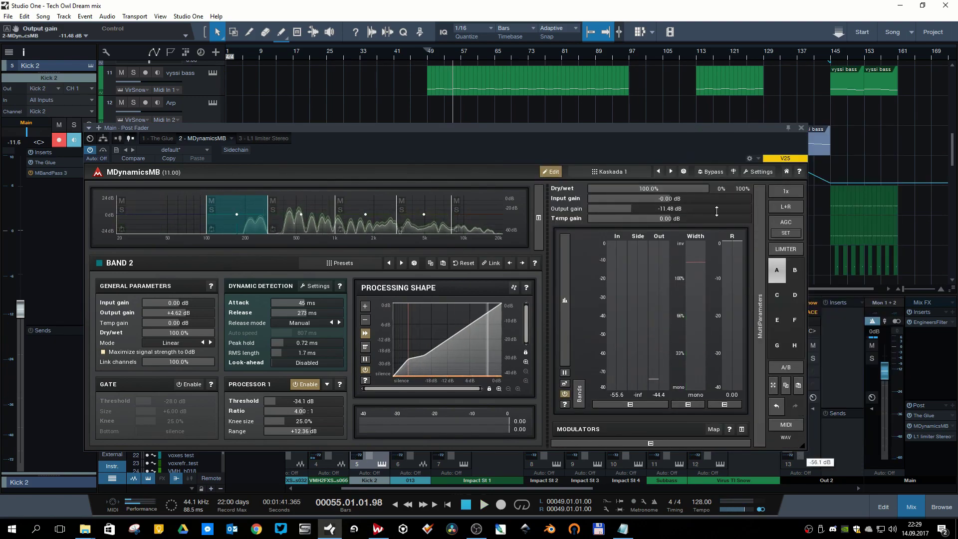
# - Play the mix and compare the master with MDynamicsMB disabled, bypassed and active
pyautogui.press('space')
pyautogui.click(909, 426)
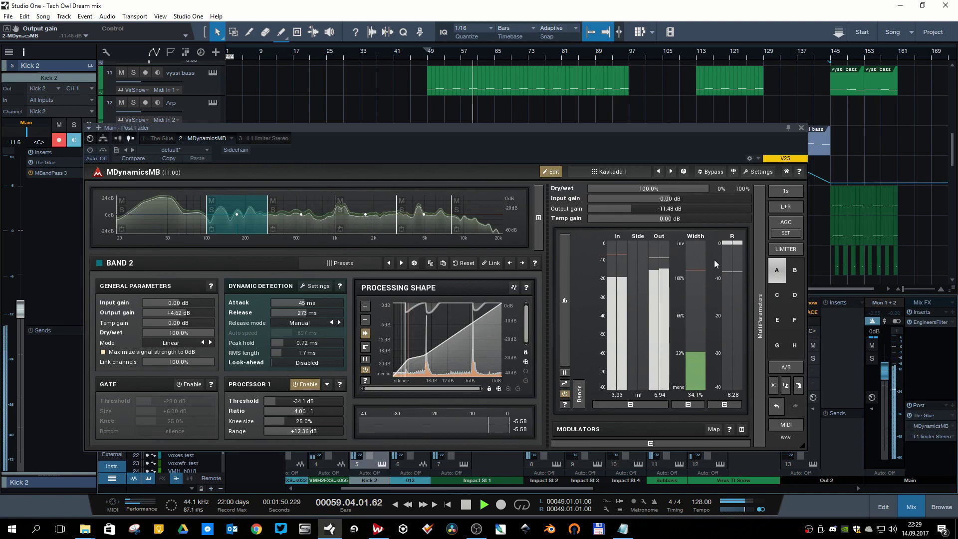
pyautogui.click(708, 172)
pyautogui.click(709, 171)
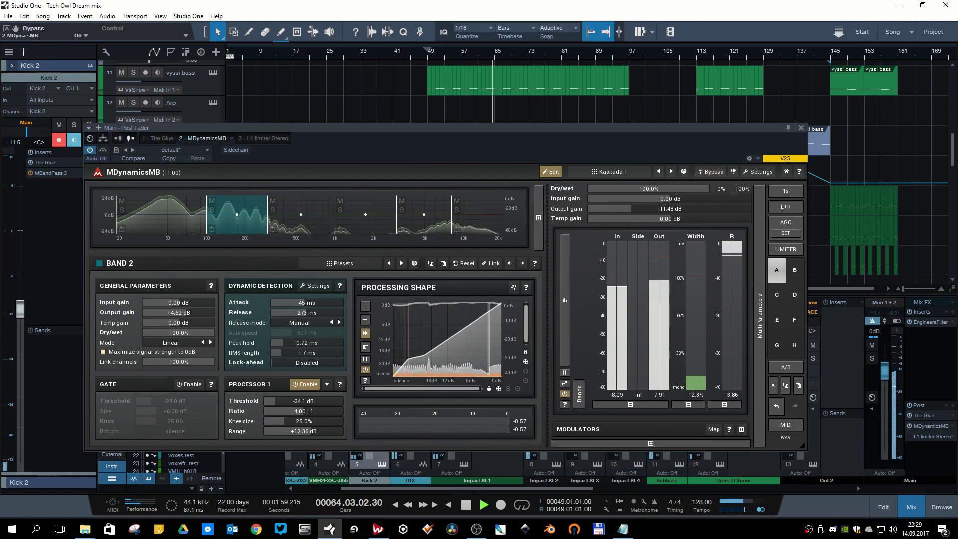
pyautogui.press('space')
pyautogui.press('space')
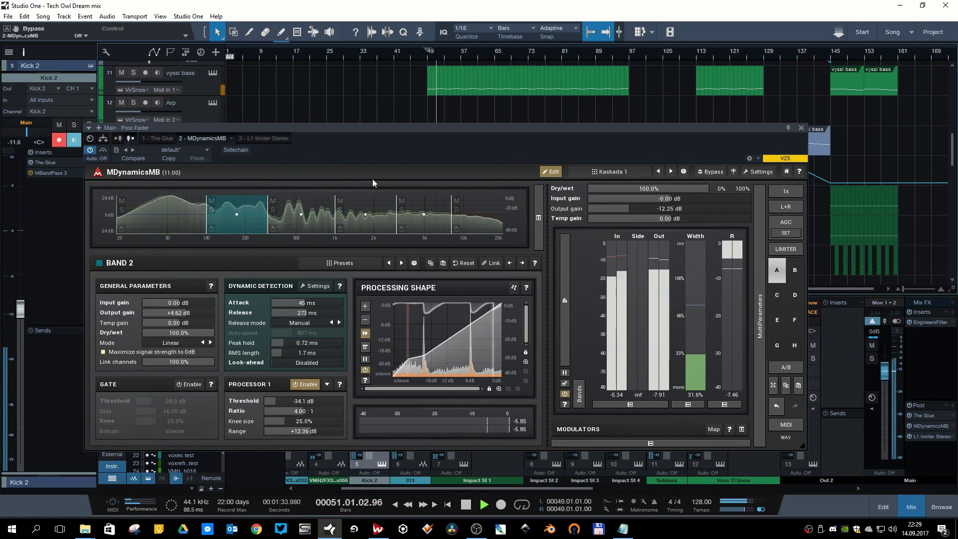
pyautogui.click(707, 173)
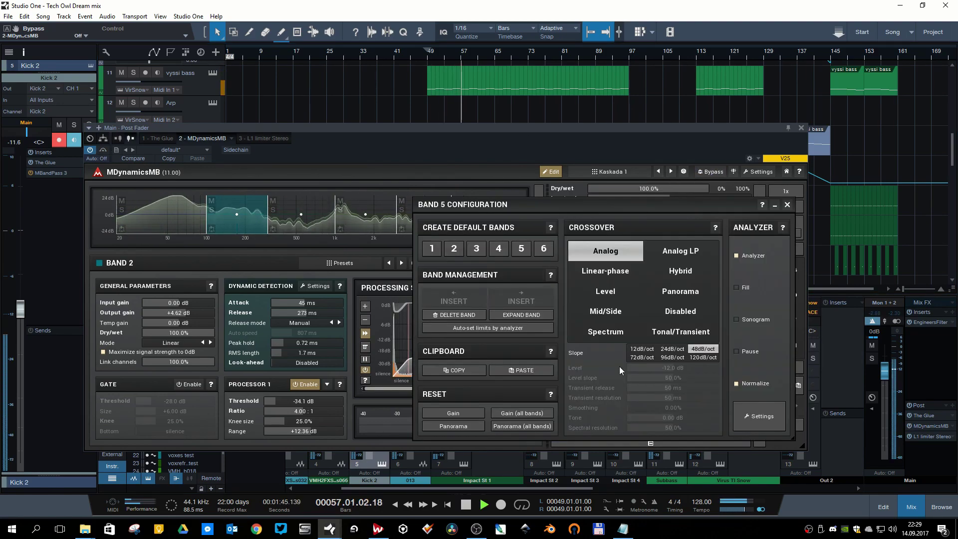
# - Audition other crossover slopes and the Analog LP type in the Band 5 configuration, return to Analog at 48 dB/oct, and close it
pyautogui.click(649, 359)
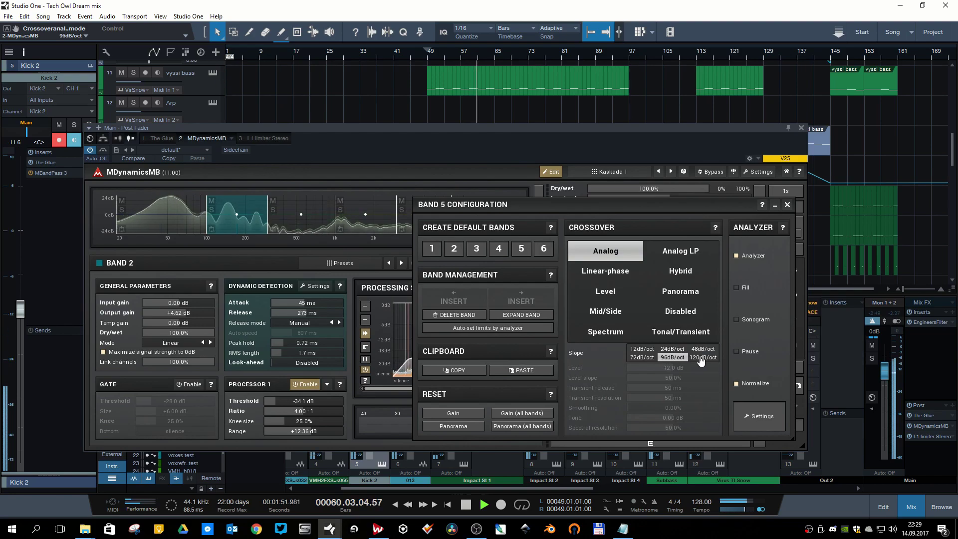
pyautogui.click(673, 350)
pyautogui.click(698, 350)
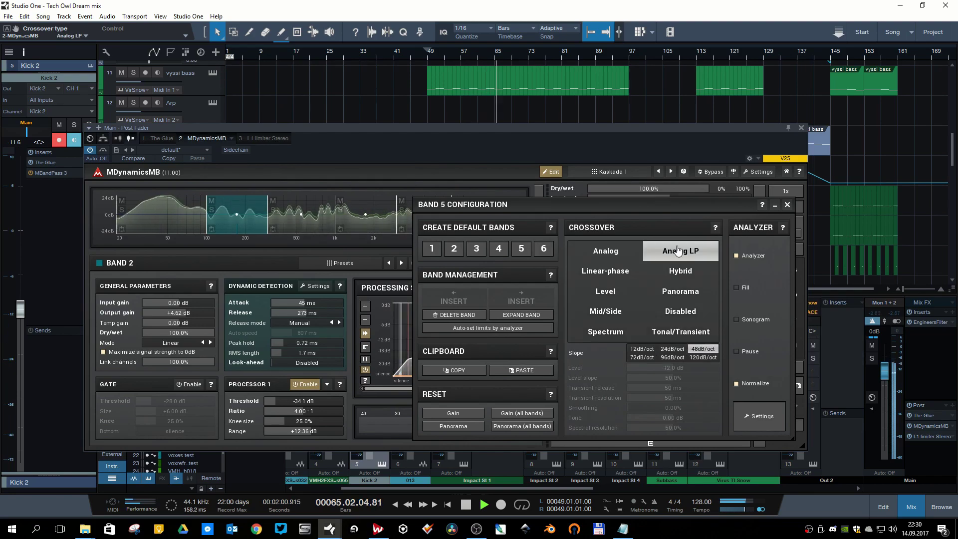
pyautogui.click(646, 357)
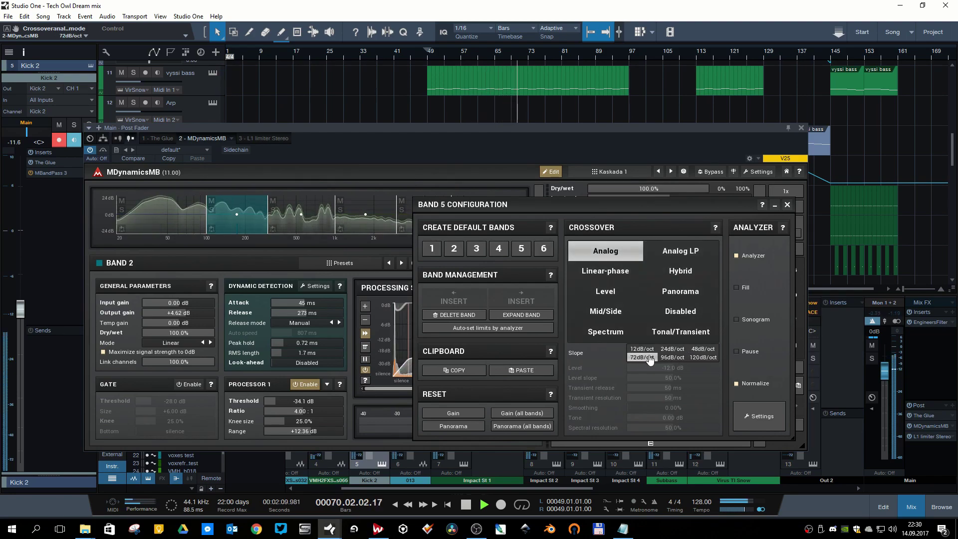
pyautogui.click(704, 349)
pyautogui.click(788, 205)
# - View the settings of MDynamicsMB's two highest bands, close the plug-in, and remove it from the master's post inserts
pyautogui.click(428, 204)
pyautogui.click(493, 208)
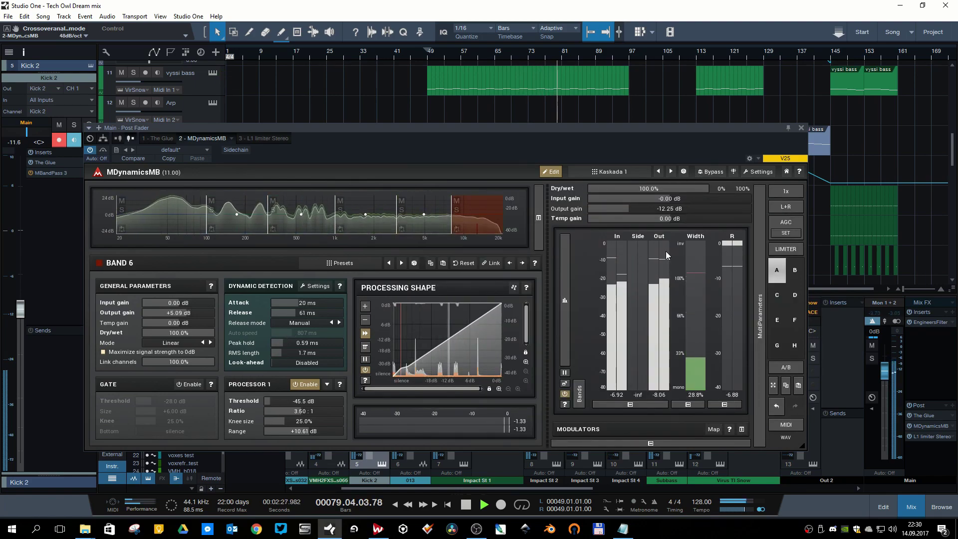
pyautogui.click(801, 128)
pyautogui.rightClick(943, 426)
pyautogui.click(922, 414)
# - Loop the 013 event between bars 49 and 97, solo its track, and start playback
pyautogui.moveTo(421, 214); pyautogui.dragTo(655, 217)
pyautogui.press('p')
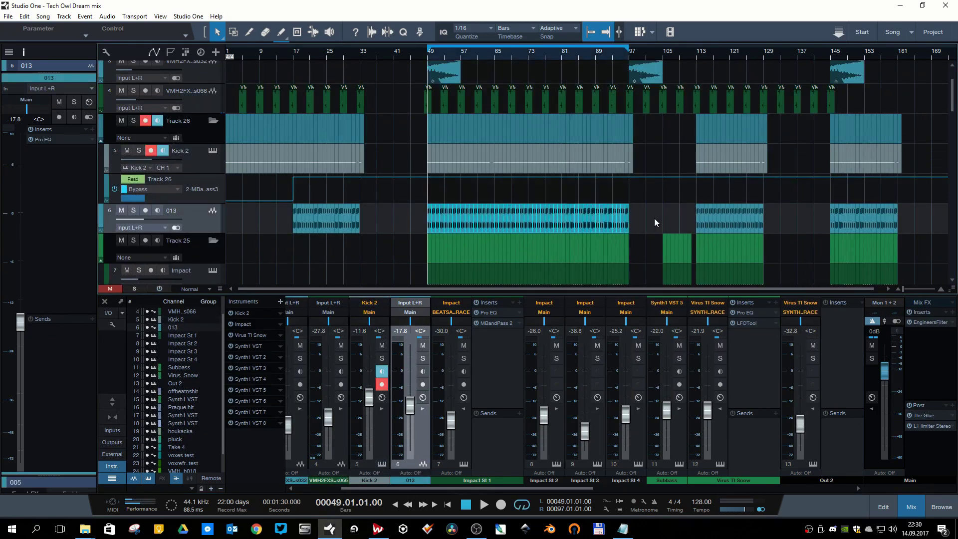
pyautogui.press('s')
pyautogui.press('space')
# - Insert MDynamicsMB after the Pro EQ on the 013 channel and move its window up out of the way
pyautogui.click(92, 130)
pyautogui.doubleClick(166, 189)
pyautogui.moveTo(511, 130); pyautogui.dragTo(547, 52)
pyautogui.click(628, 94)
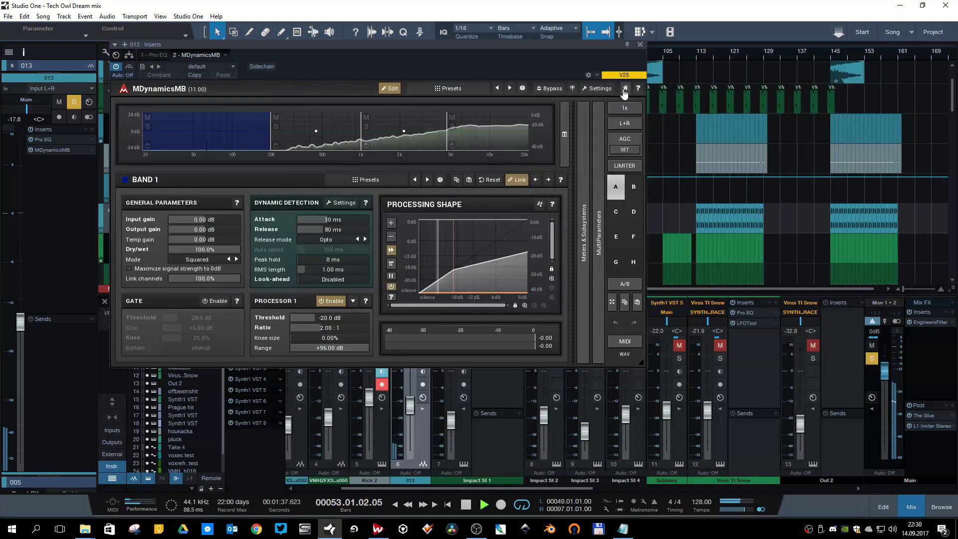
# - Set the linked band thresholds to -31.9 dB in 013's MDynamicsMB and check bands 2 and 3
pyautogui.moveTo(328, 318); pyautogui.dragTo(328, 330)
pyautogui.click(324, 134)
pyautogui.click(406, 124)
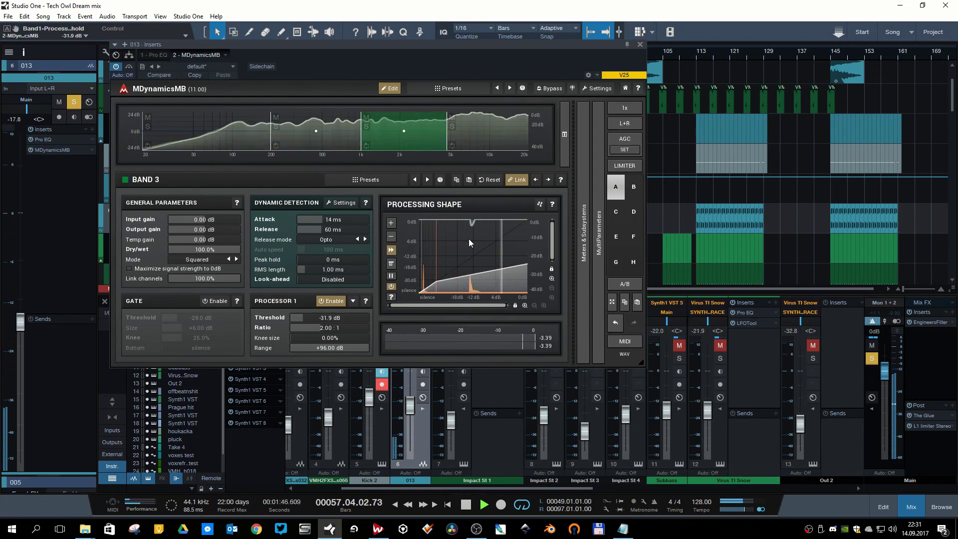
# - Lower band 4's threshold to about -40.6 dB and adjust the band input gains, with band 2 at +4.61 dB
pyautogui.click(487, 131)
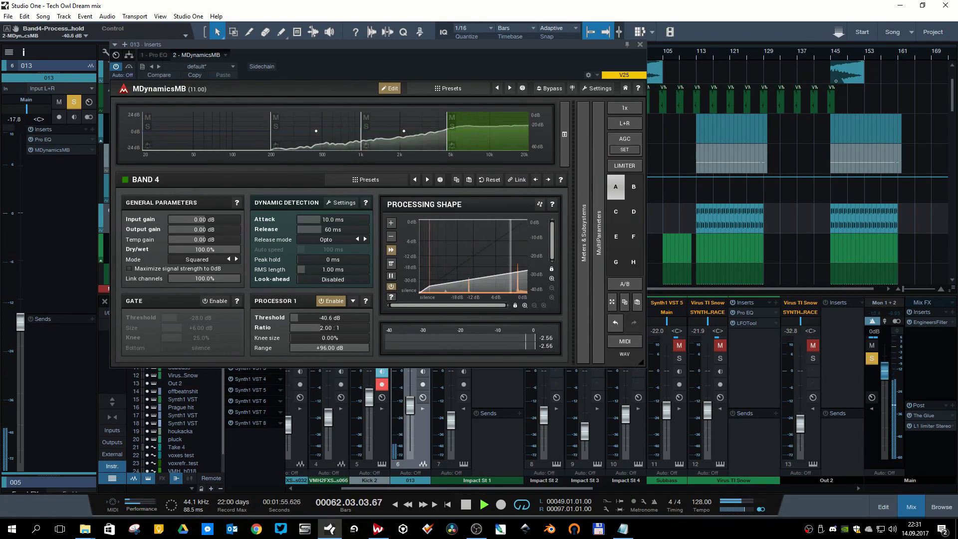
pyautogui.moveTo(329, 318); pyautogui.dragTo(331, 318)
pyautogui.moveTo(204, 219); pyautogui.dragTo(213, 219)
pyautogui.click(404, 133)
pyautogui.click(319, 134)
# - Show MDynamicsMB's meters, set its output gain to +1.15 dB, and compare the 013 loop with the plug-in bypassed and active
pyautogui.click(584, 116)
pyautogui.moveTo(663, 45); pyautogui.dragTo(633, 71)
pyautogui.moveTo(705, 152); pyautogui.dragTo(710, 152)
pyautogui.click(98, 93)
pyautogui.click(98, 93)
# - Try steeper Analog crossover slopes in 013's MDynamicsMB, set the slope to 120 dB/oct, and close the plug-in
pyautogui.rightClick(443, 146)
pyautogui.click(733, 298)
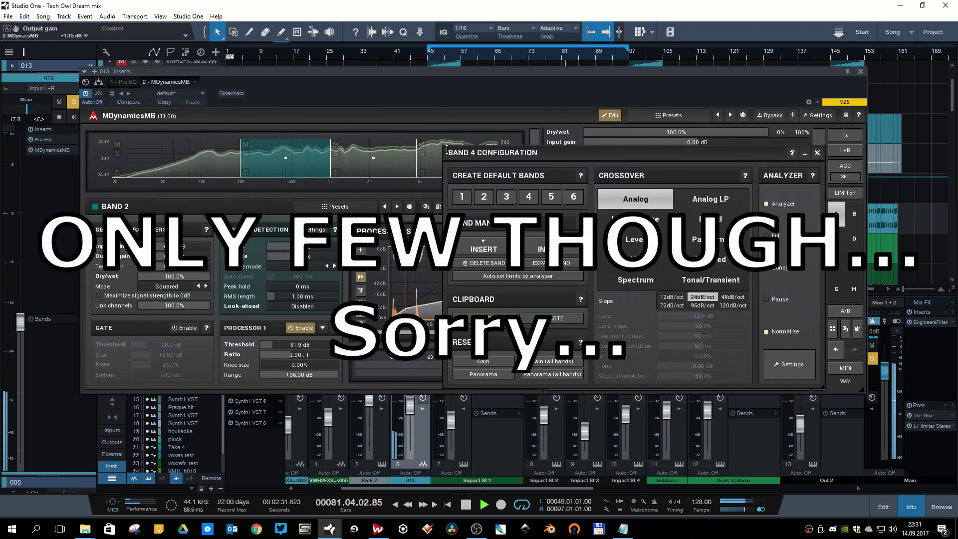
pyautogui.click(669, 306)
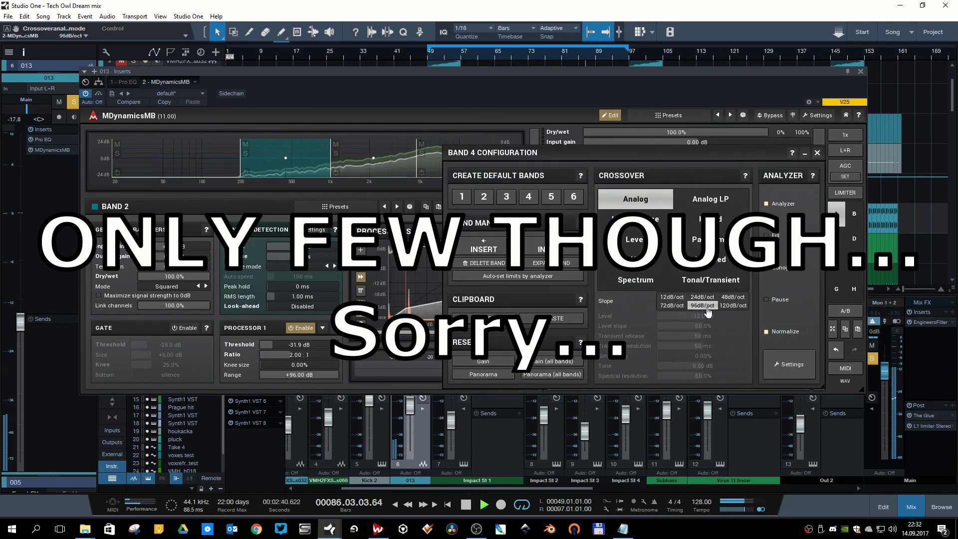
pyautogui.click(817, 153)
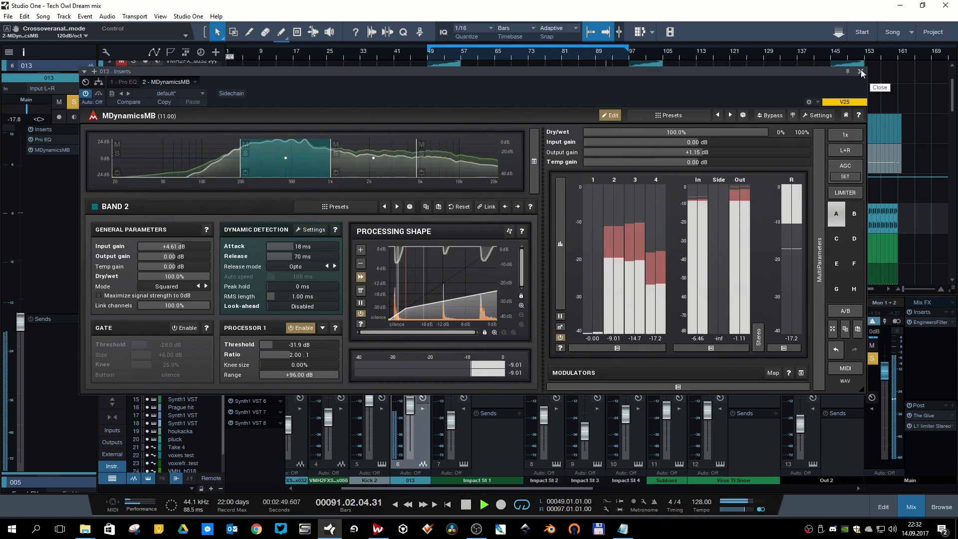
pyautogui.click(861, 71)
# - Replay the full mix and compare it with the master's MDynamicsMB bypassed and active, using the Kaskada 1 preset
pyautogui.scroll(-15, 576, 204)
pyautogui.click(495, 55)
pyautogui.click(501, 152)
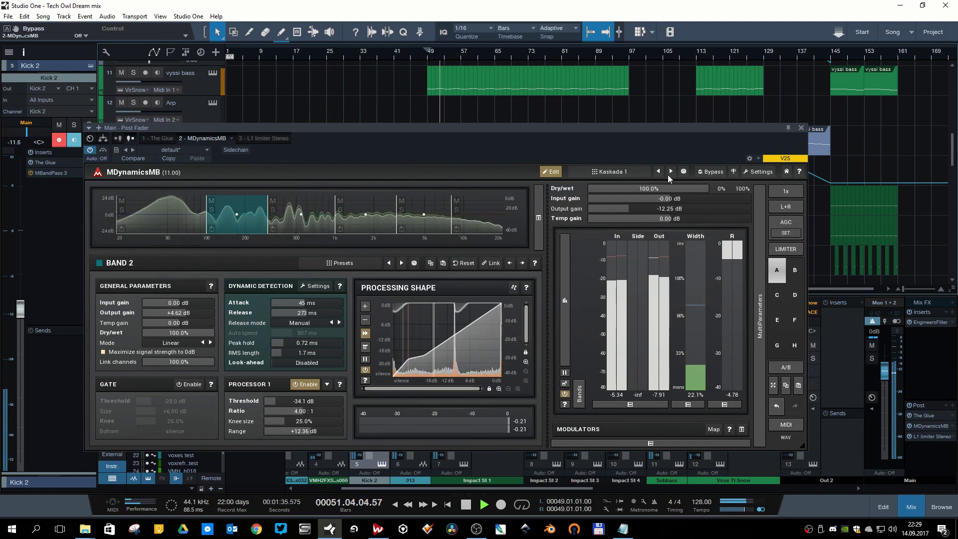
pyautogui.click(708, 173)
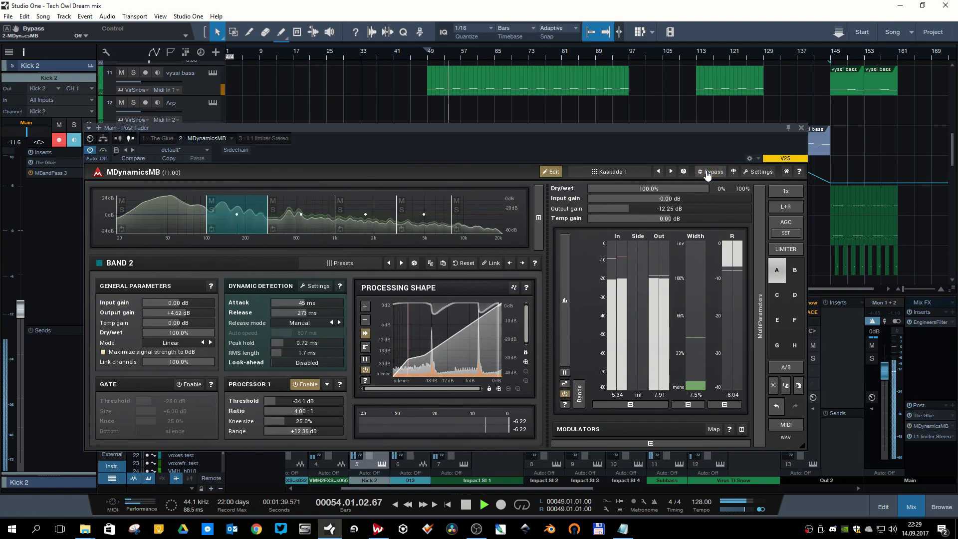
pyautogui.click(707, 173)
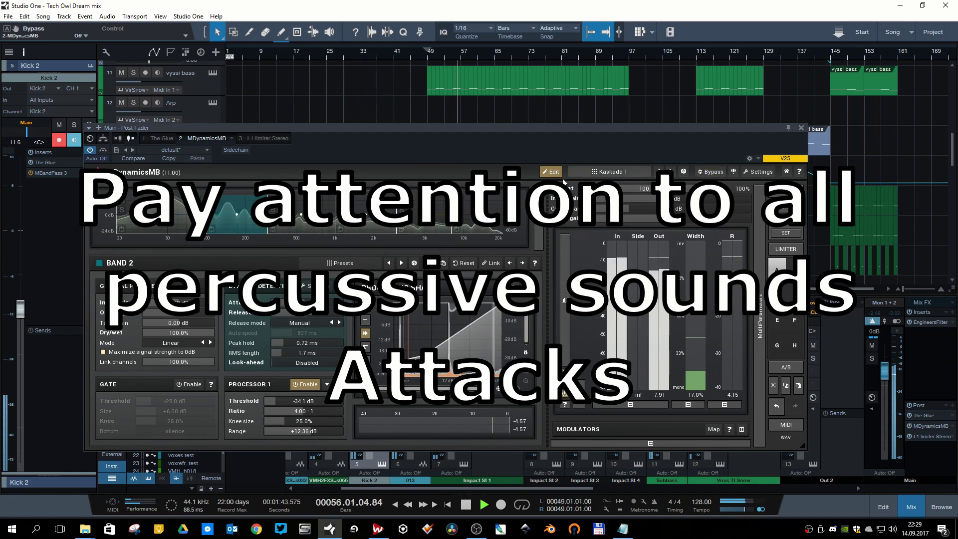
# - Compare the master MDynamicsMB's Analog crossover at 72, 96, 120, 48 and 24 dB/oct, and end on 48 dB/oct
pyautogui.rightClick(413, 197)
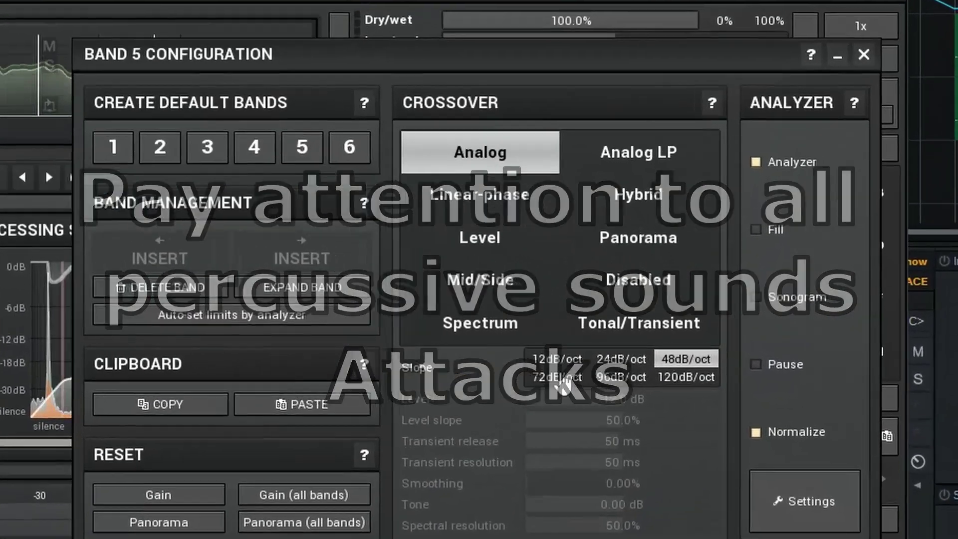
pyautogui.click(642, 357)
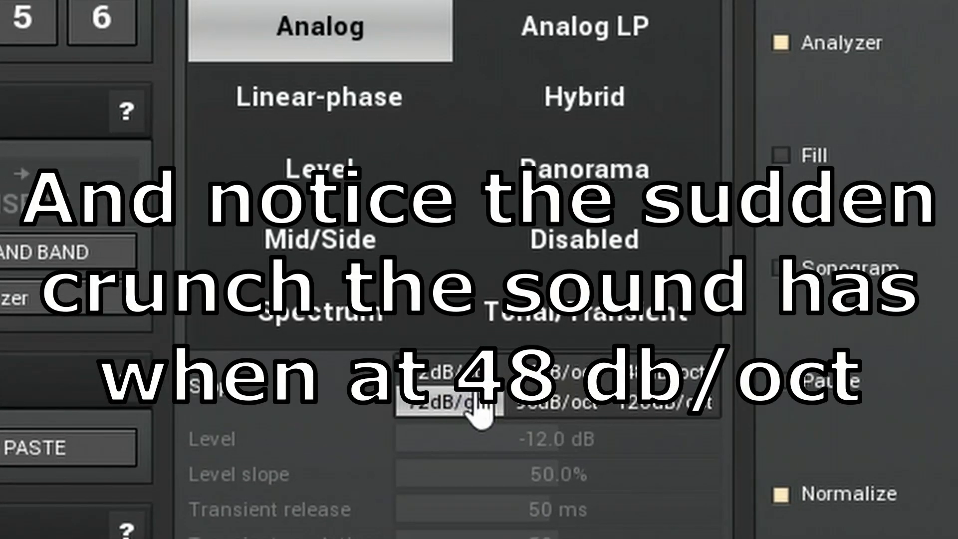
pyautogui.click(529, 405)
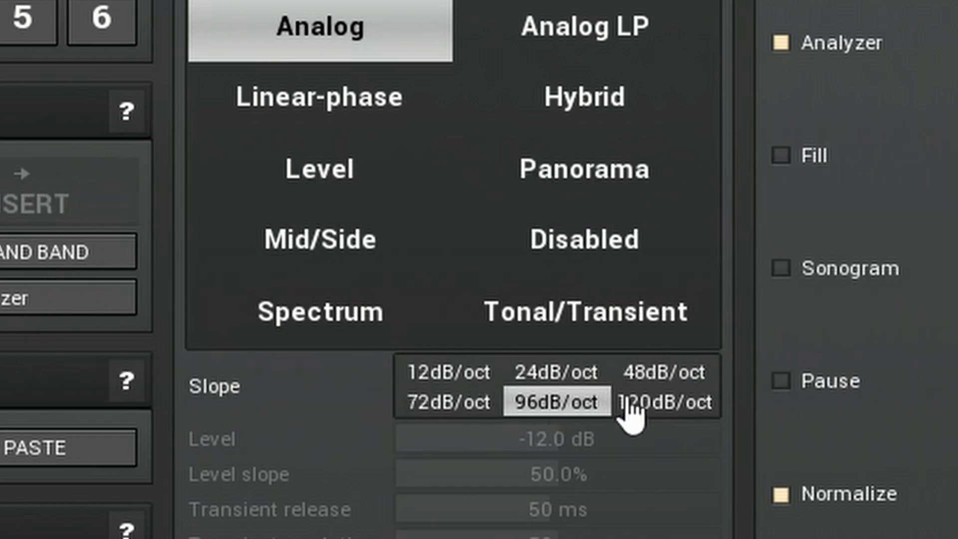
pyautogui.click(656, 402)
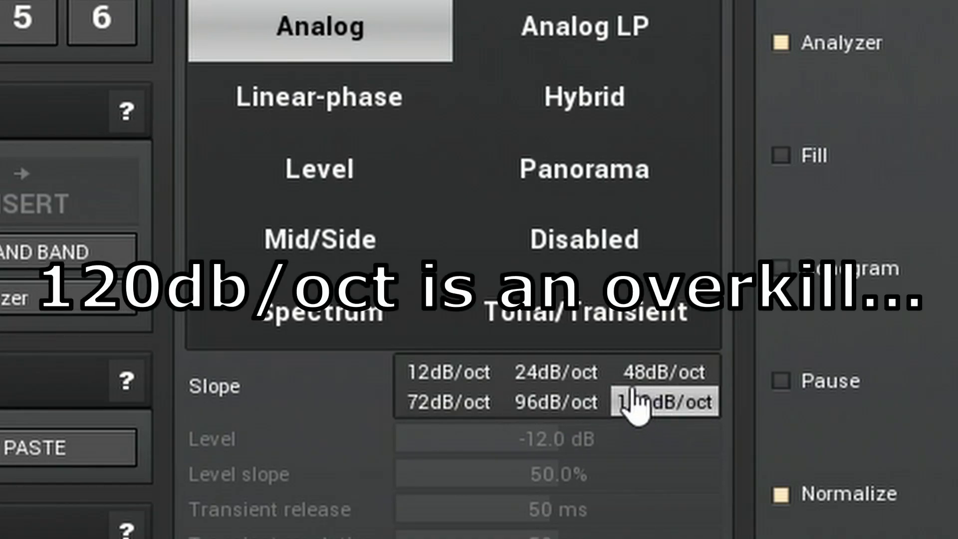
pyautogui.click(660, 383)
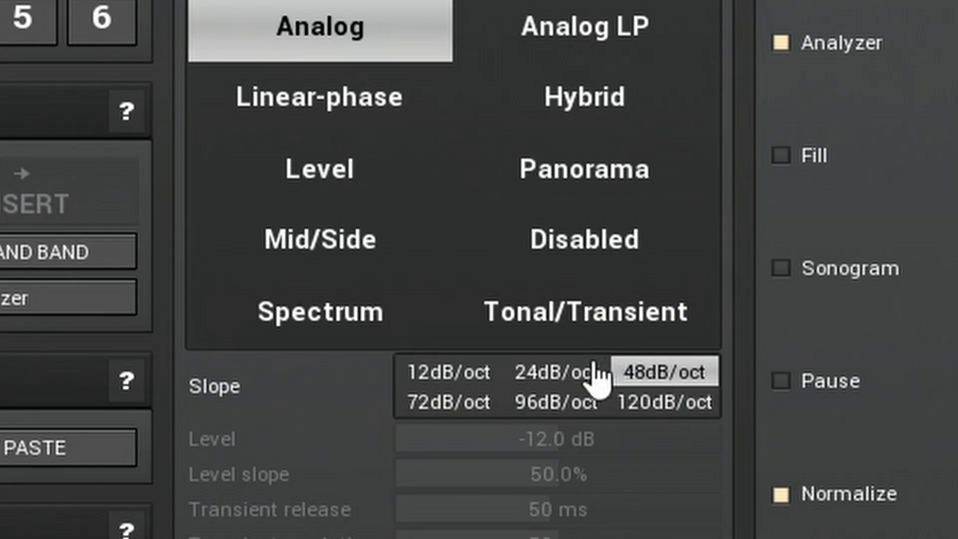
pyautogui.click(563, 384)
pyautogui.click(661, 388)
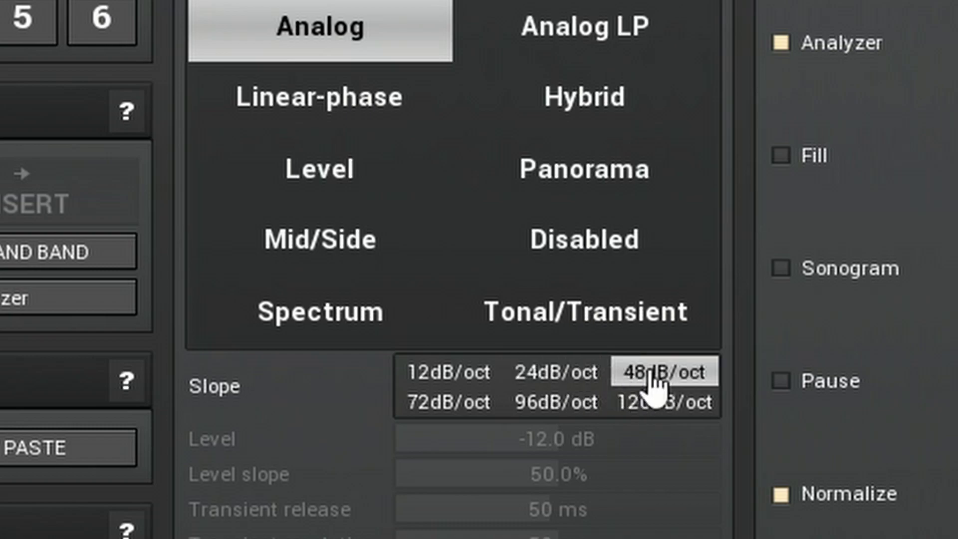
# - Compare the master MDynamicsMB's Analog LP and Analog crossovers at 48, 120 and 72 dB/oct, and end on Analog at 48 dB/oct
pyautogui.click(576, 27)
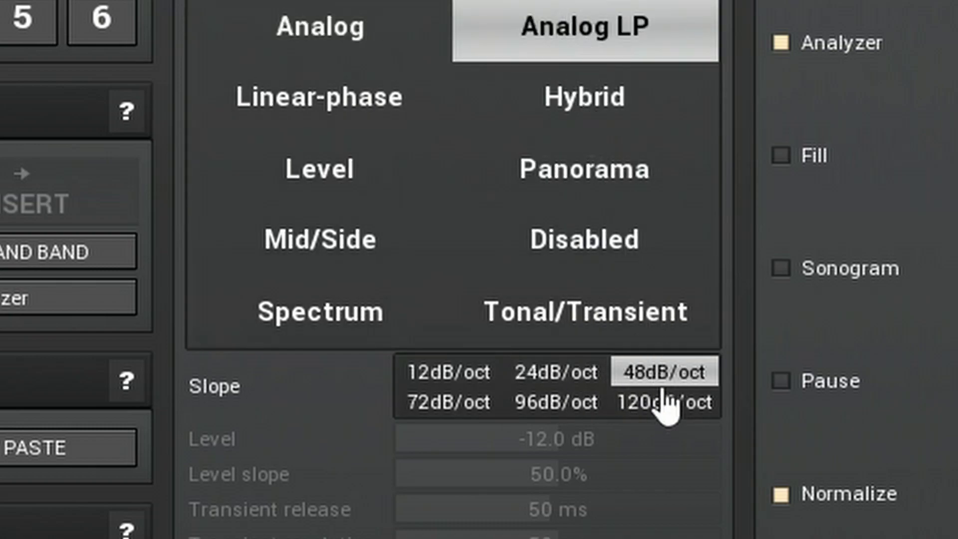
pyautogui.click(667, 404)
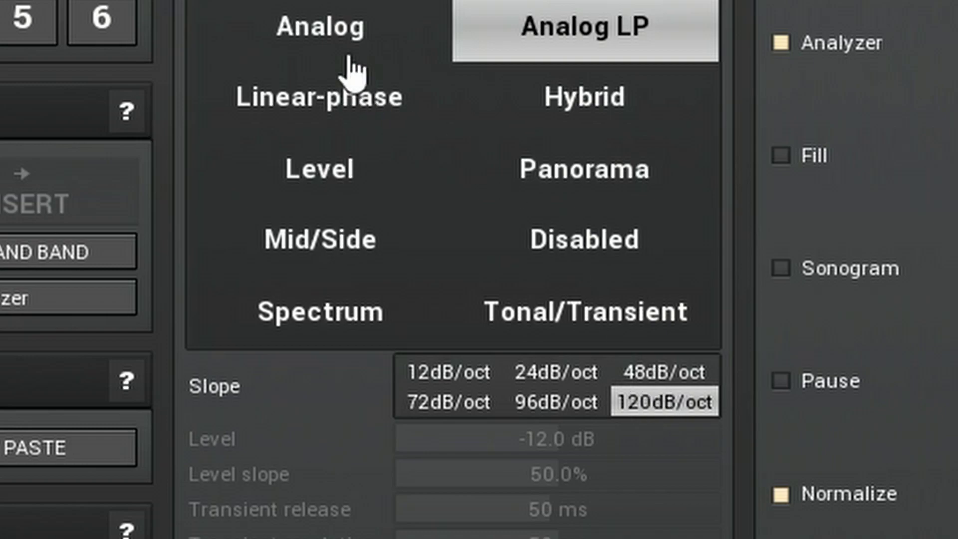
pyautogui.click(339, 25)
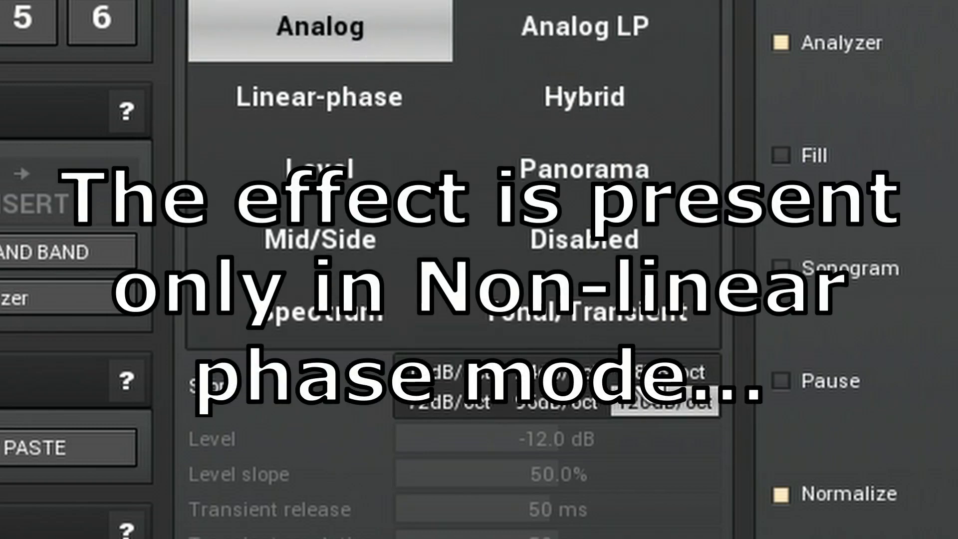
pyautogui.click(644, 373)
pyautogui.click(441, 397)
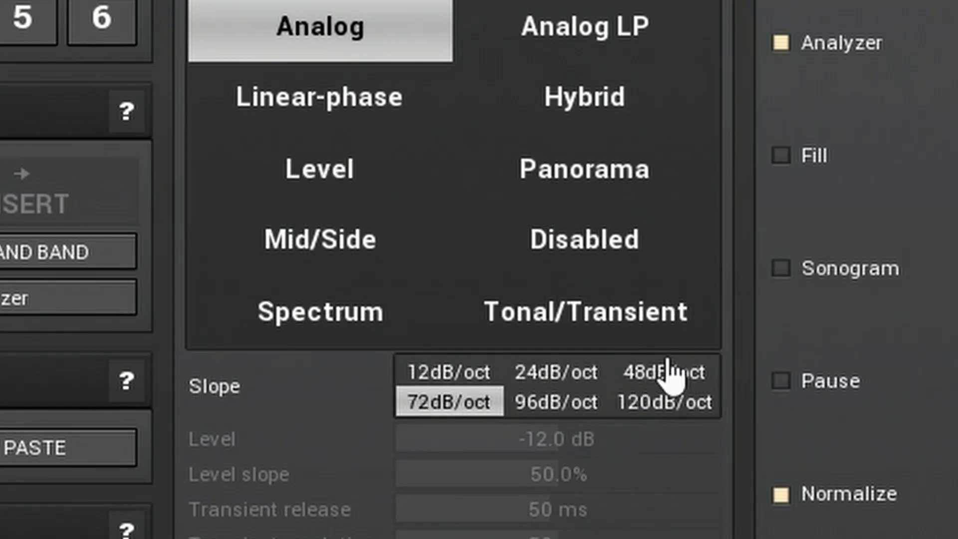
pyautogui.click(664, 379)
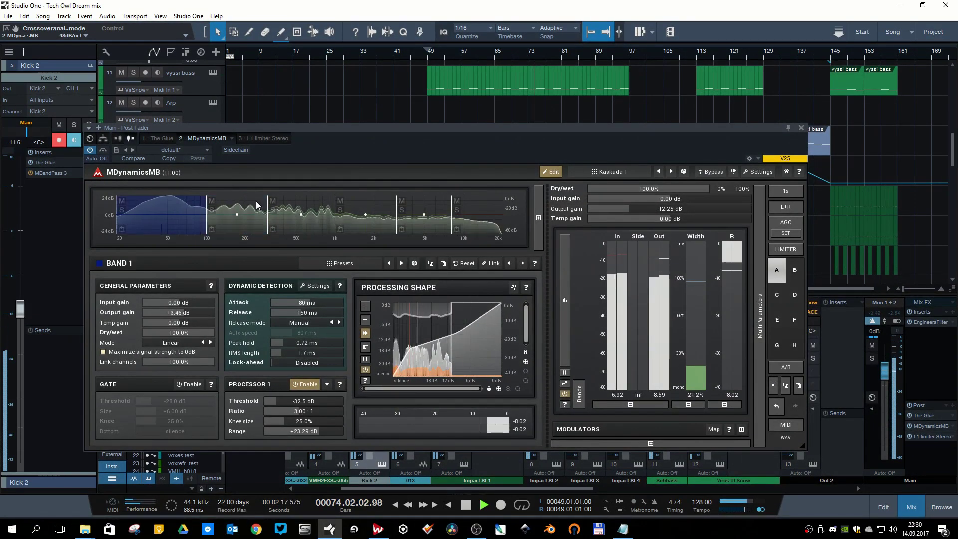
# - Inspect the dynamics settings of bands 4, 5 and 6 in the master's MDynamicsMB during playback
pyautogui.click(367, 201)
pyautogui.click(433, 200)
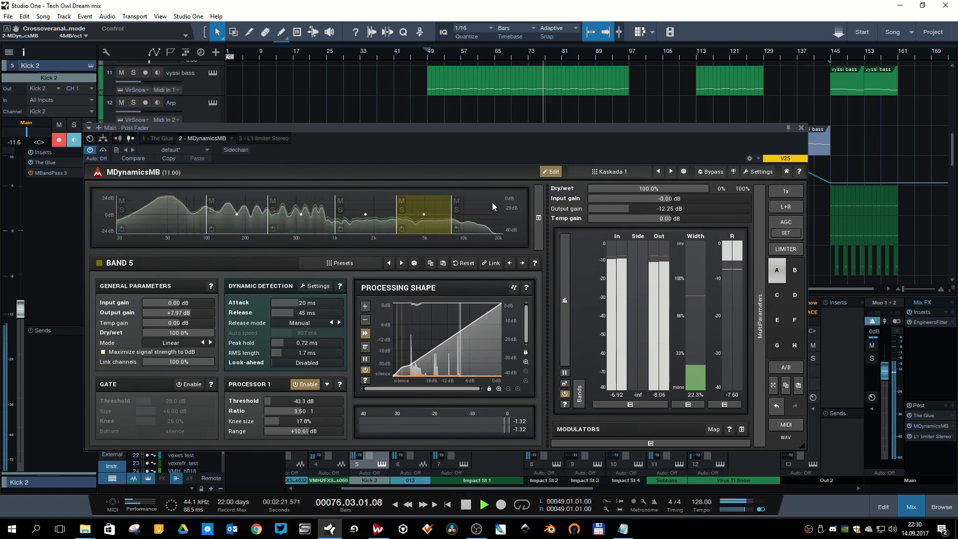
pyautogui.click(492, 202)
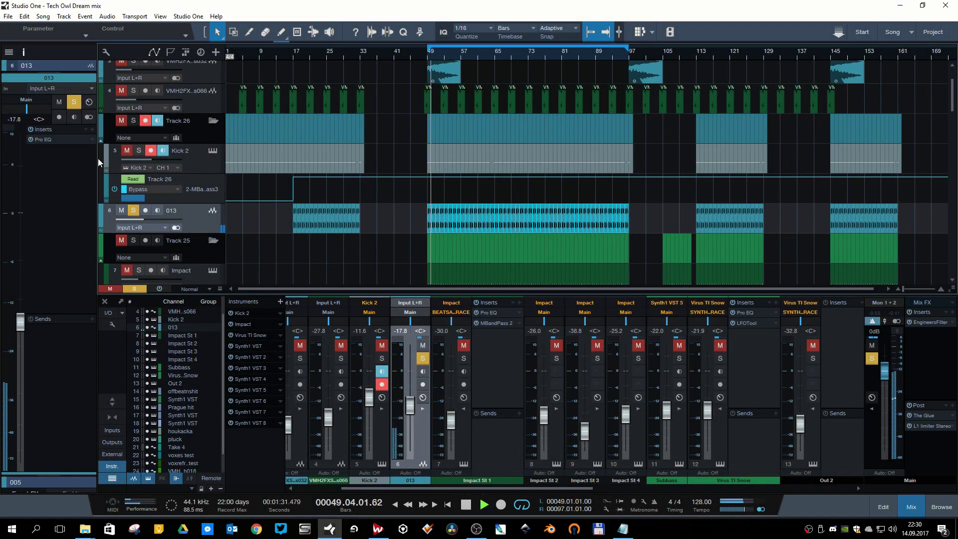
# - Insert MDynamicsMB after Pro EQ on the 013 loop and switch it to the detailed band-editing view
pyautogui.click(92, 130)
pyautogui.click(166, 187)
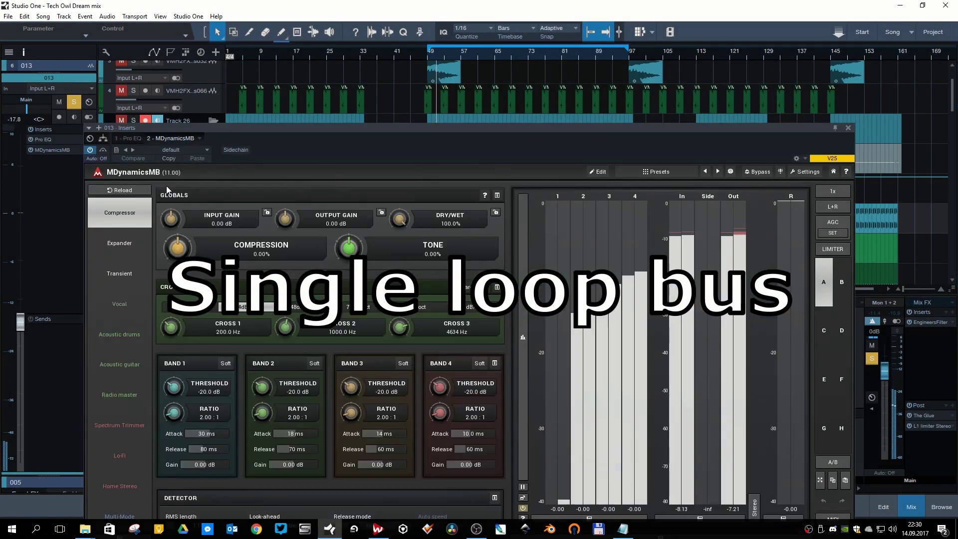
pyautogui.moveTo(512, 127); pyautogui.dragTo(549, 49)
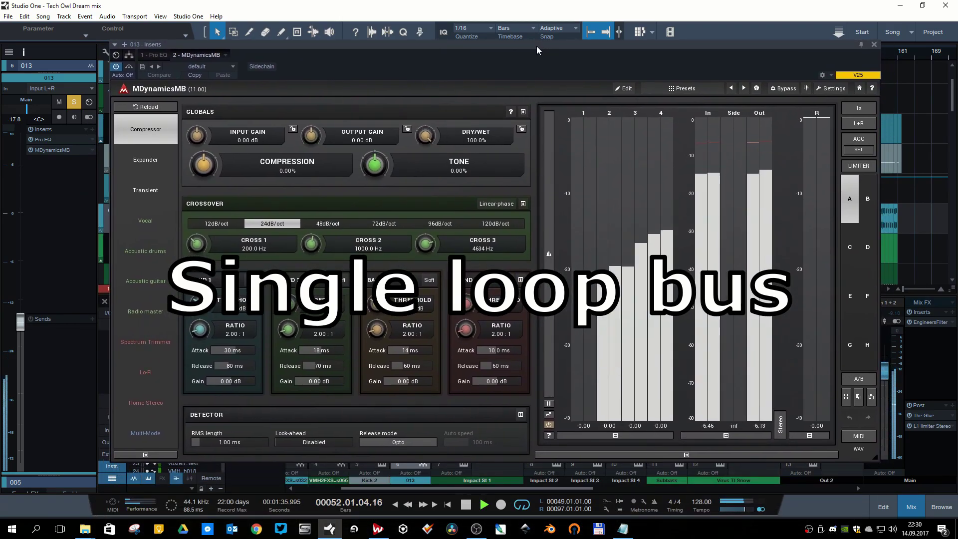
pyautogui.click(628, 92)
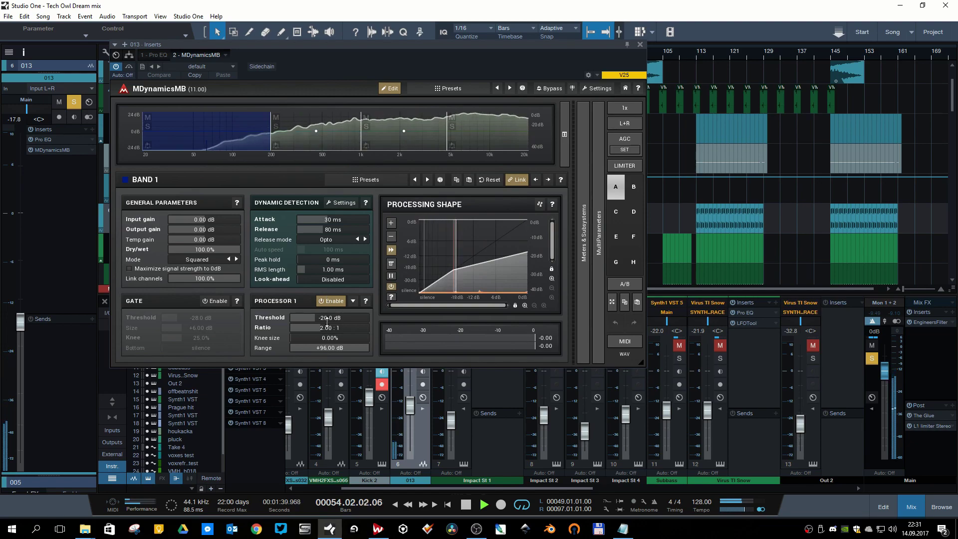
# - Lower the linked bands' Processor 1 threshold to -31.9 dB and check bands 2 and 3
pyautogui.moveTo(333, 318); pyautogui.dragTo(315, 318)
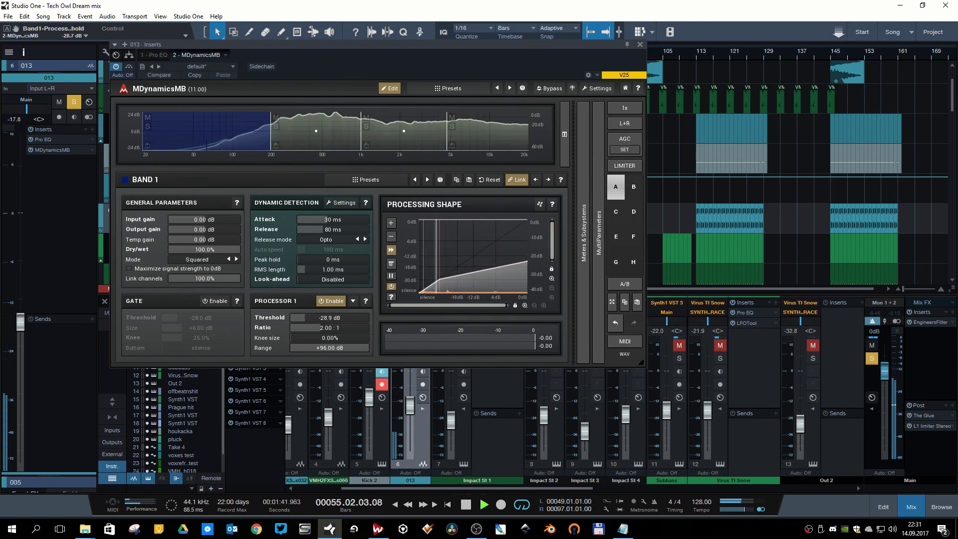
pyautogui.click(331, 126)
pyautogui.click(438, 120)
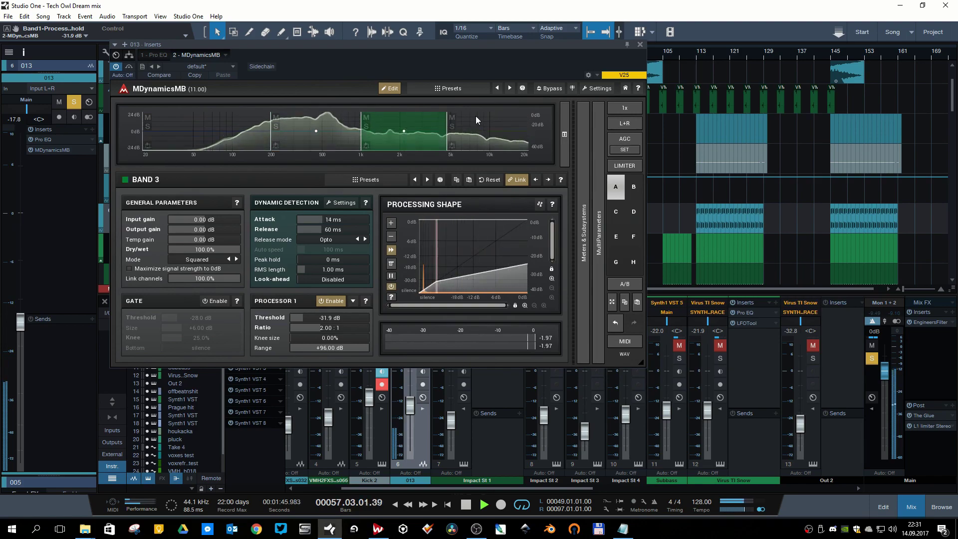
# - Unlink the bands, set band 3's threshold to -41.7 dB, and adjust band 4's threshold separately
pyautogui.click(522, 180)
pyautogui.moveTo(328, 318); pyautogui.dragTo(331, 322)
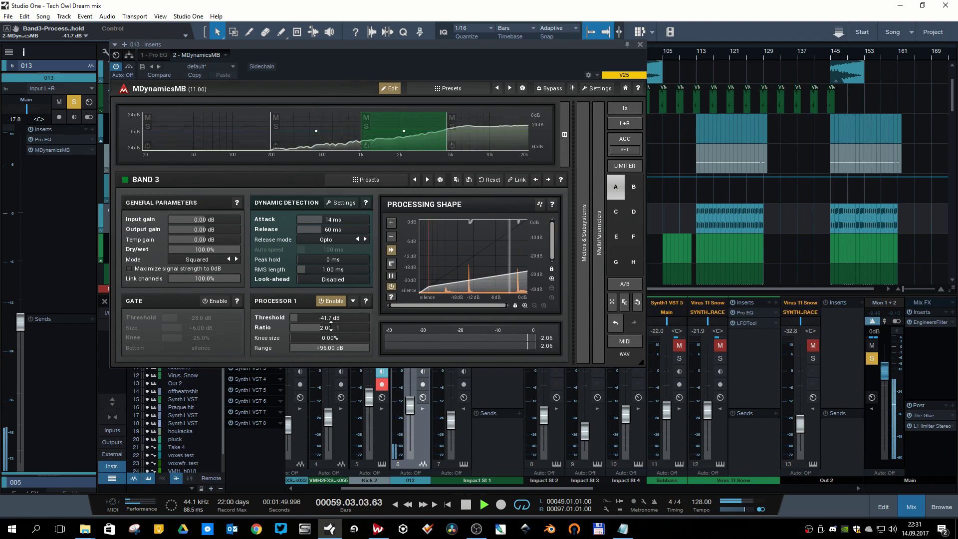
pyautogui.click(516, 119)
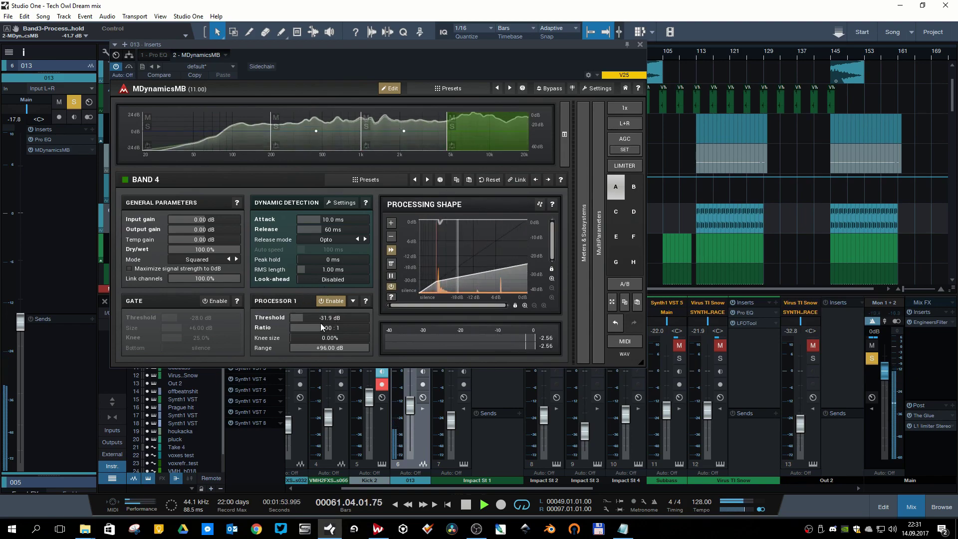
pyautogui.moveTo(329, 317); pyautogui.dragTo(329, 306)
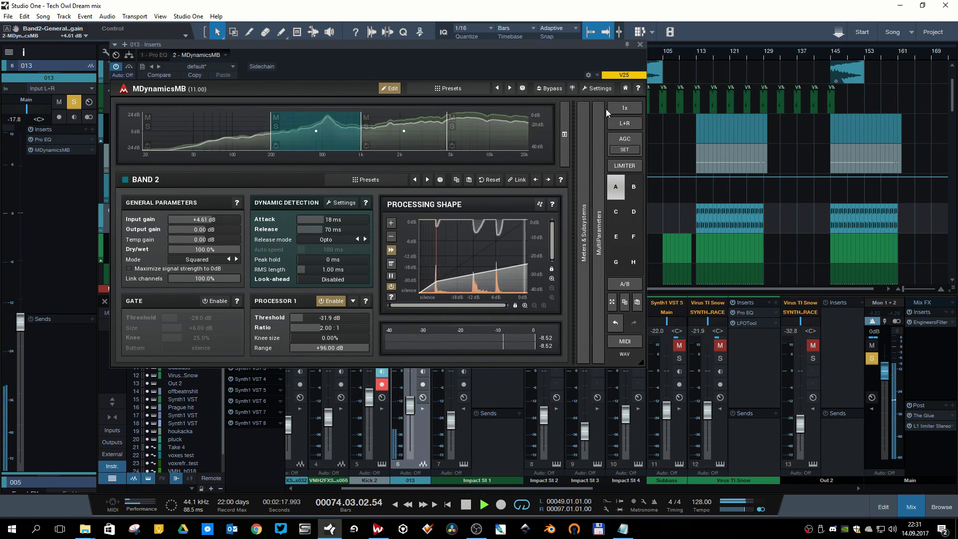
# - Show the meters, compare the 013 loop with MDynamicsMB bypassed and active at -2.69 dB output gain, and raise that gain to +1.15 dB
pyautogui.click(584, 139)
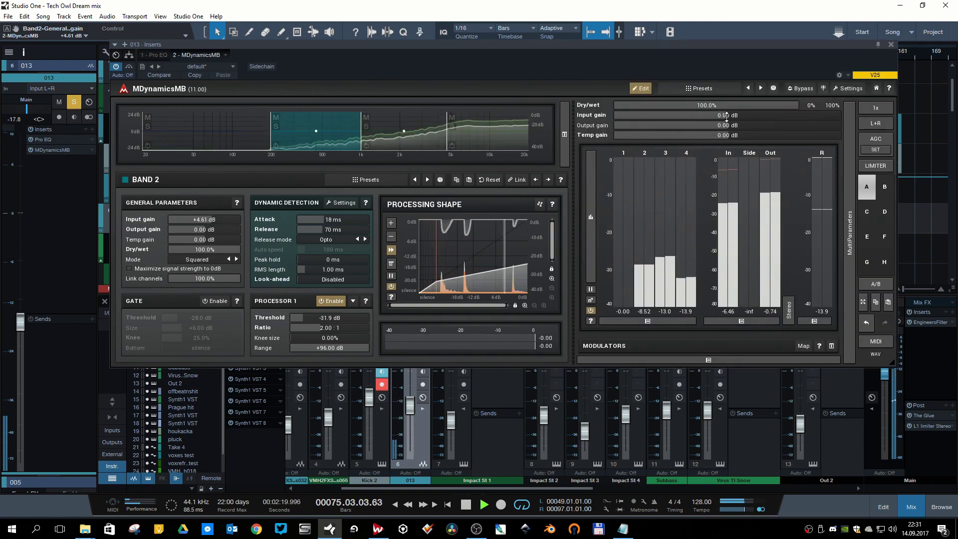
pyautogui.moveTo(711, 66); pyautogui.dragTo(680, 93)
pyautogui.moveTo(693, 151); pyautogui.dragTo(685, 152)
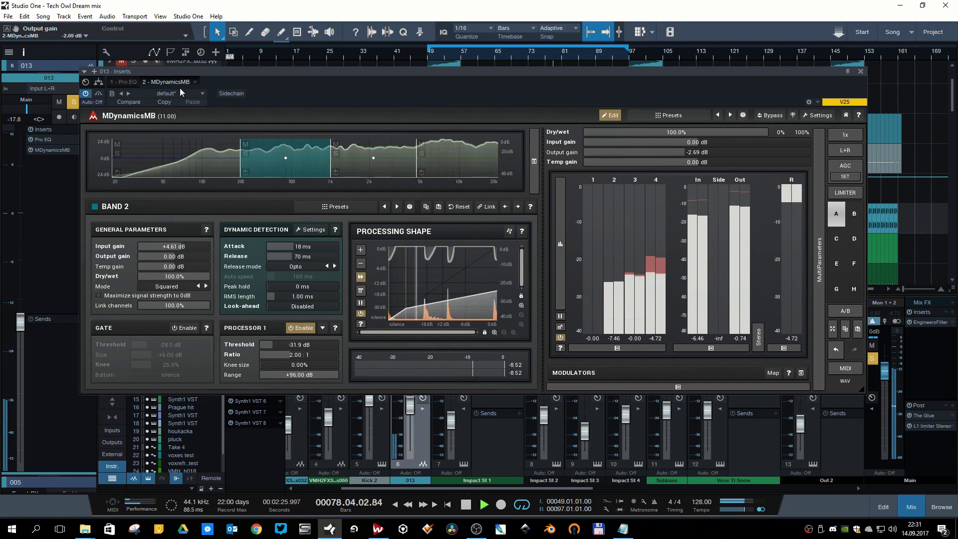
pyautogui.click(99, 94)
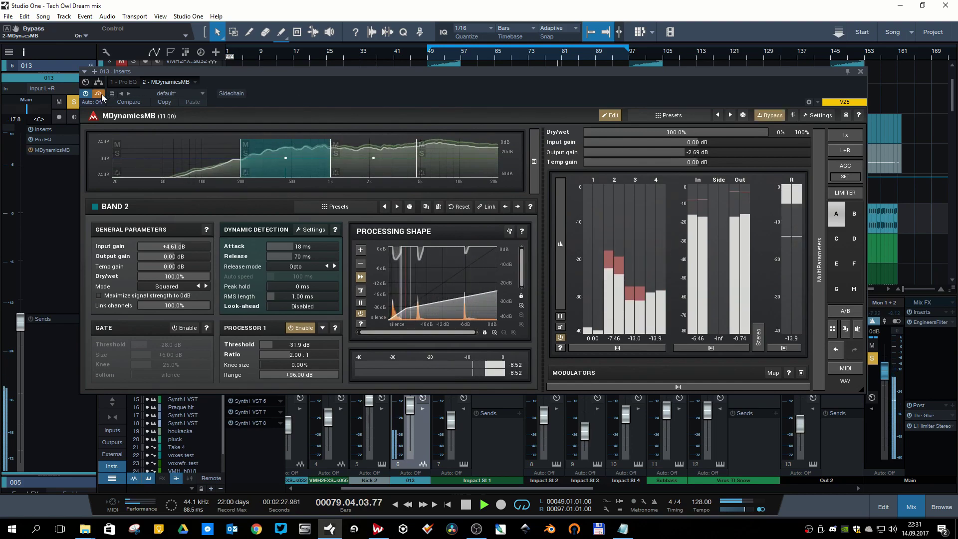
pyautogui.click(99, 95)
pyautogui.moveTo(708, 151); pyautogui.dragTo(722, 151)
# - Try Analog crossover slopes of 72 and 96 dB/oct on the 013 loop, settle on 120 dB/oct, and close the plug-in
pyautogui.rightClick(442, 145)
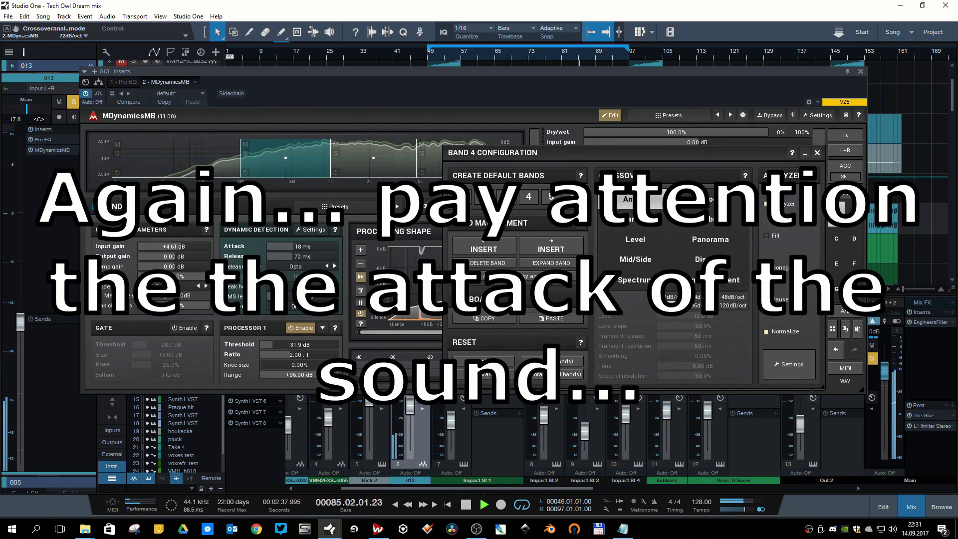
pyautogui.click(706, 306)
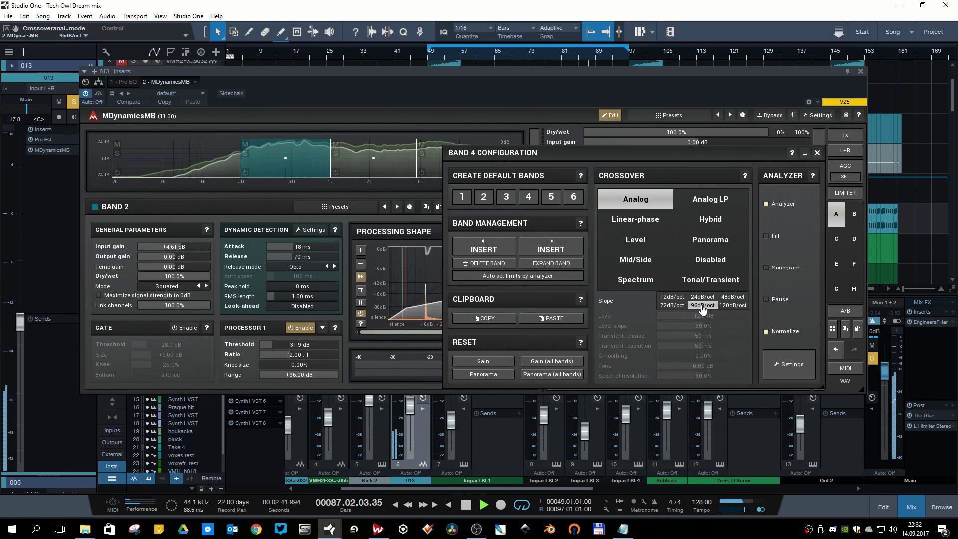
pyautogui.click(732, 305)
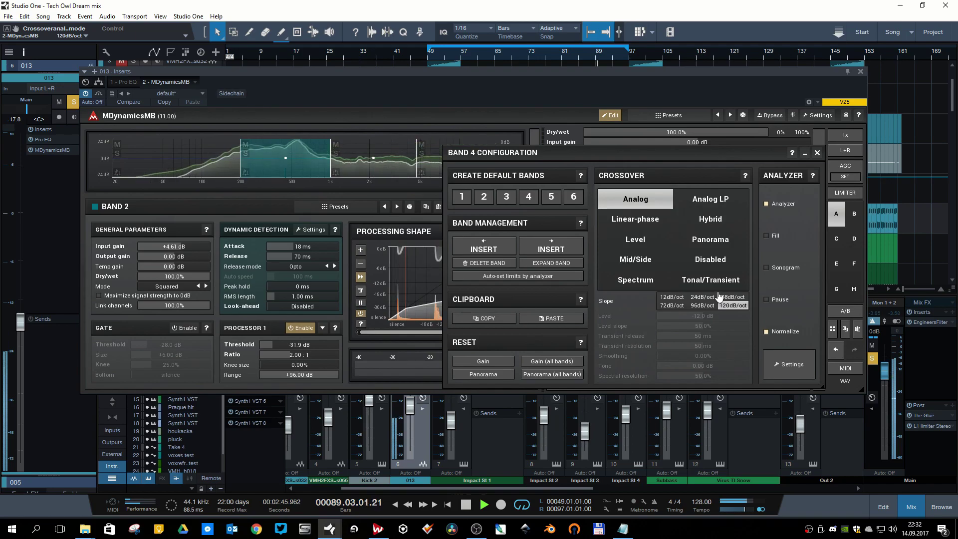
pyautogui.click(817, 153)
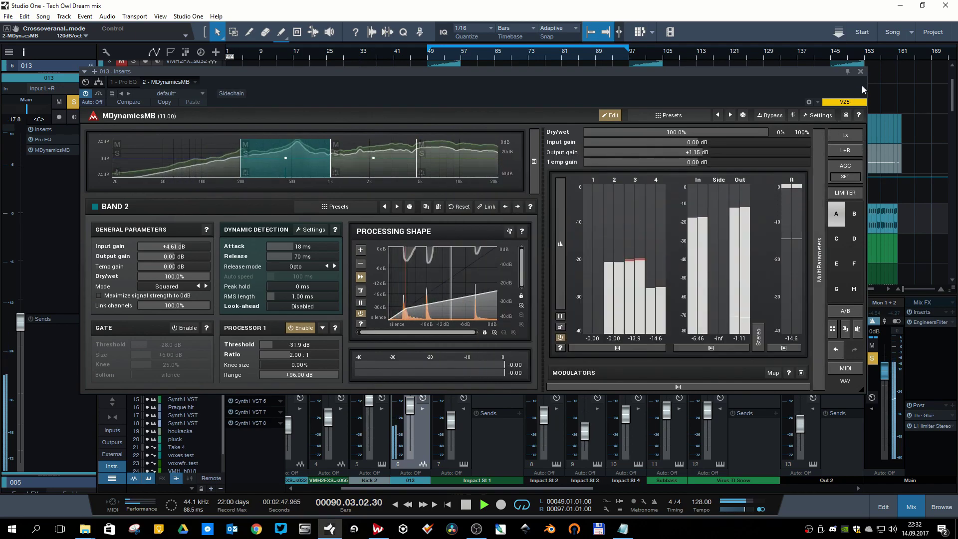
pyautogui.click(861, 71)
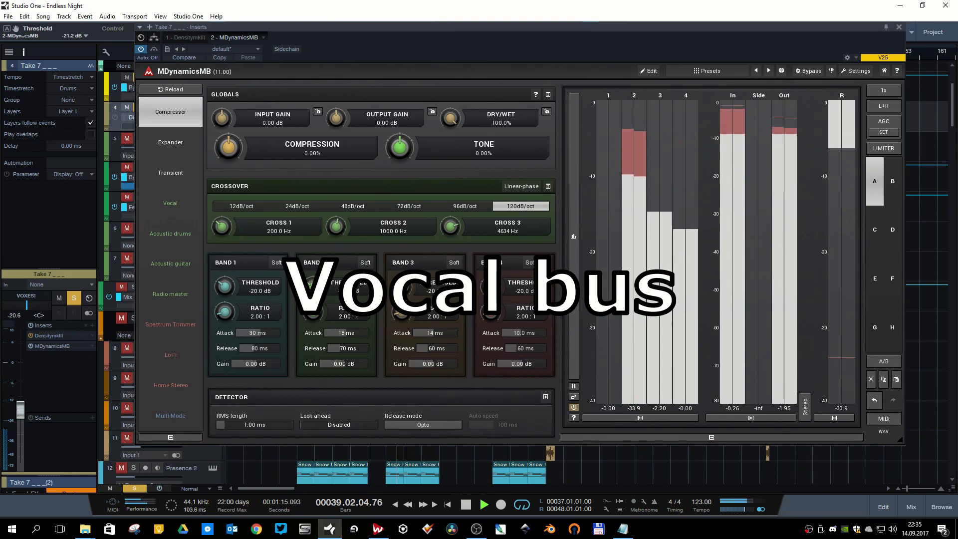
# - On the vocal's MDynamicsMB, set thresholds to -26.5 dB (band 3) and -35.4 dB (band 4), and band 2-4 ratios to 2.46, 2.89 and 2.84:1
pyautogui.moveTo(402, 286); pyautogui.dragTo(402, 280)
pyautogui.moveTo(490, 286); pyautogui.dragTo(525, 314)
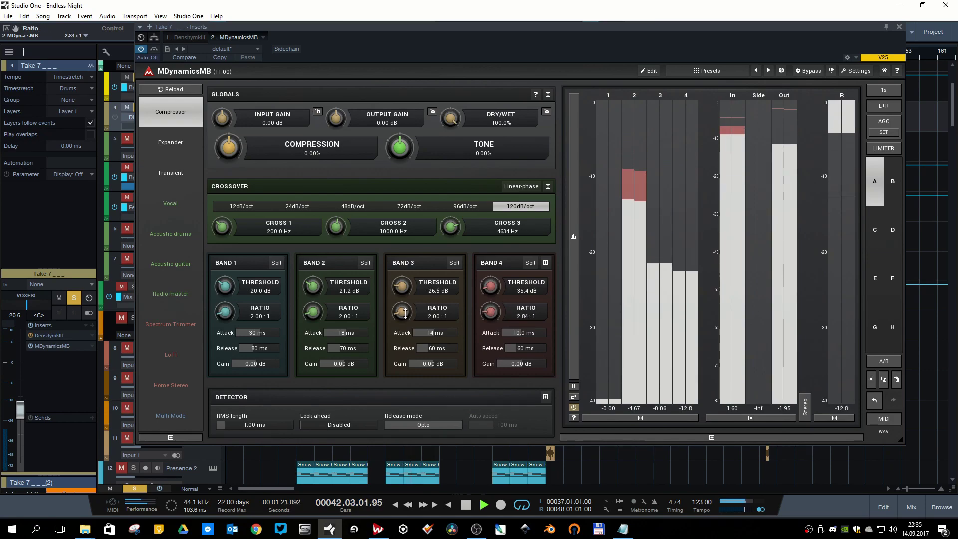
pyautogui.moveTo(316, 310); pyautogui.dragTo(315, 304)
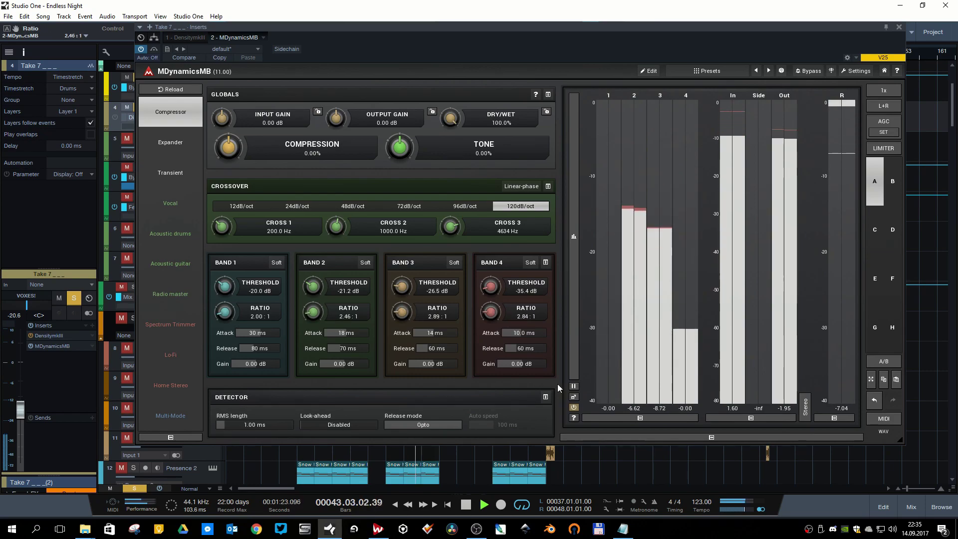
# - Set the vocal compressor's gain to +3.07 dB on band 2, +2.11 dB on band 3 and +1.54 dB on band 4
pyautogui.moveTo(535, 364); pyautogui.dragTo(535, 363)
pyautogui.moveTo(443, 360); pyautogui.dragTo(442, 352)
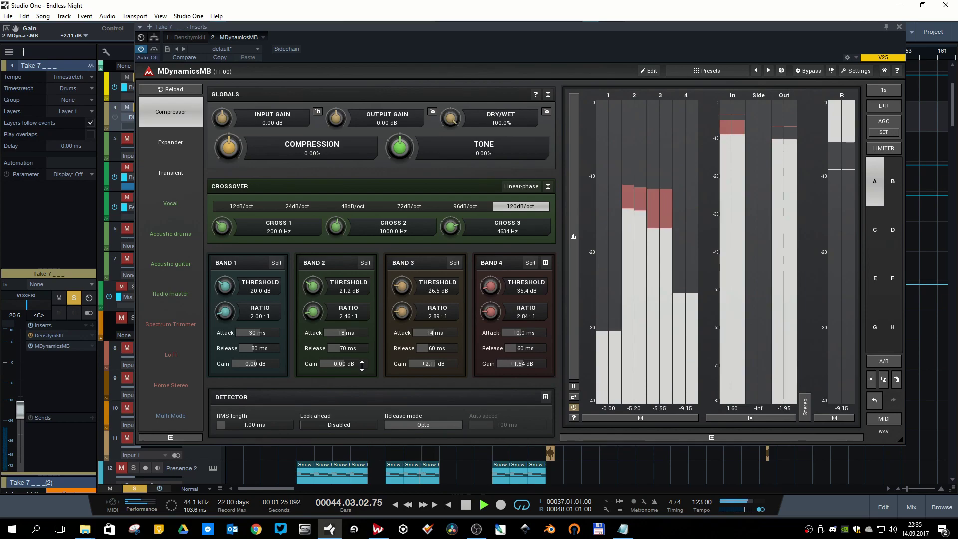
# - Replay the looped vocal passage and repeatedly compare it with MDynamicsMB bypassed and active, ending with the plug-in active
pyautogui.moveTo(562, 28); pyautogui.dragTo(565, 217)
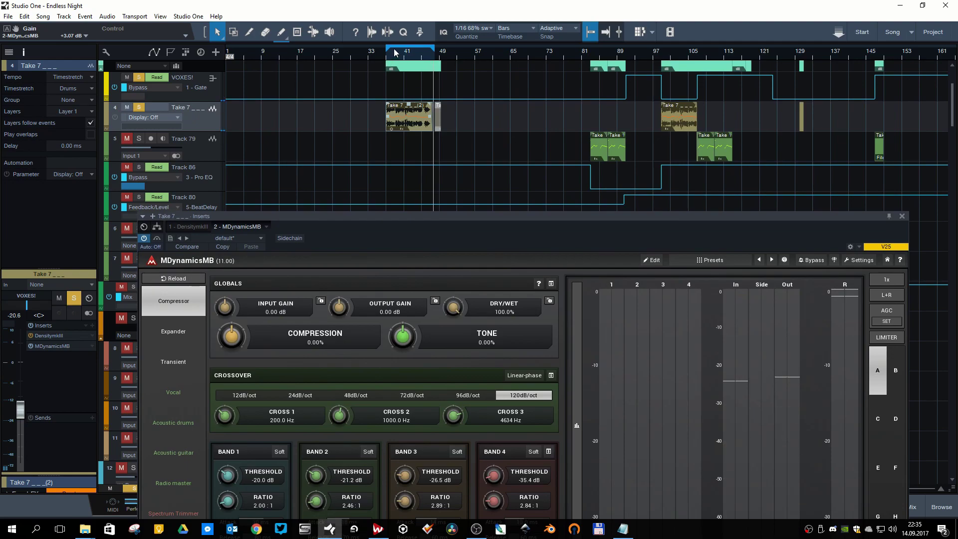
pyautogui.moveTo(681, 259); pyautogui.dragTo(663, 115)
pyautogui.click(795, 115)
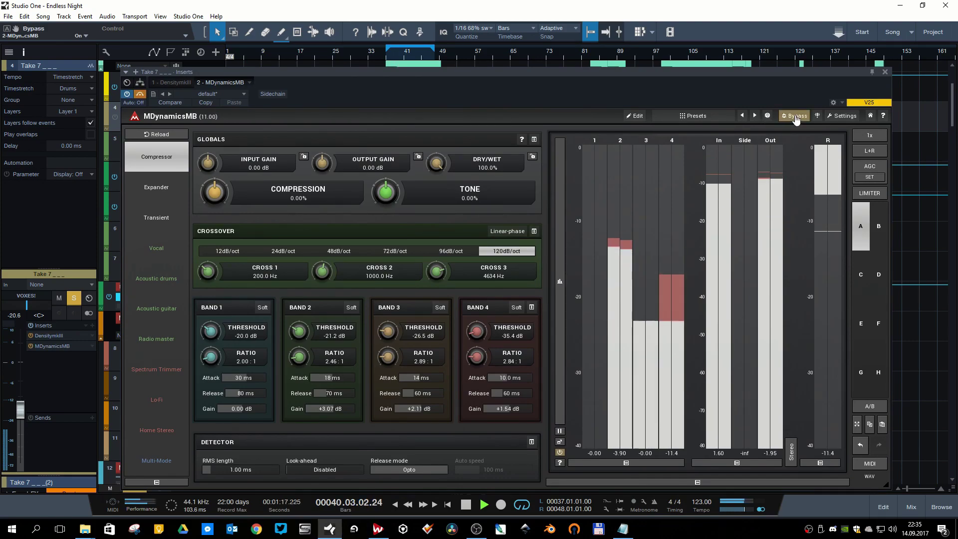
pyautogui.click(796, 116)
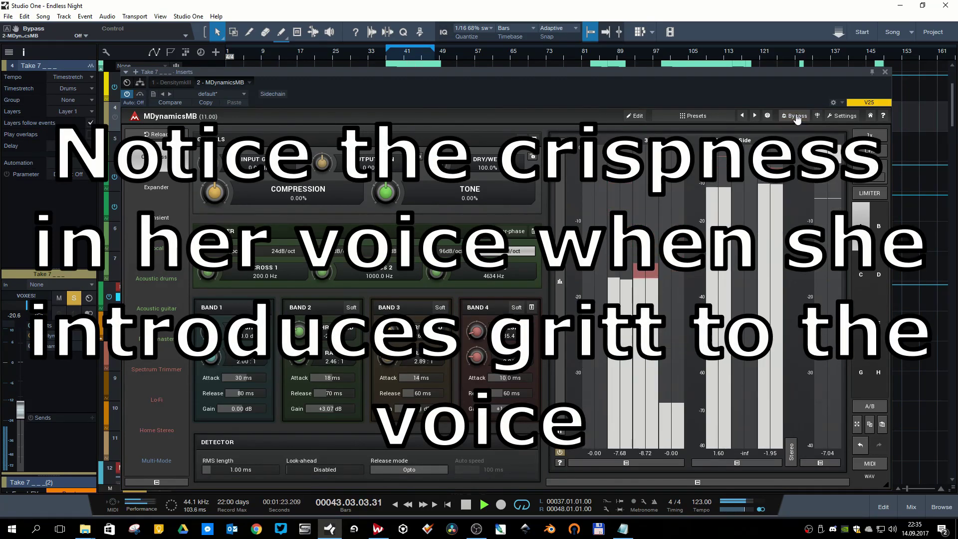
pyautogui.click(795, 115)
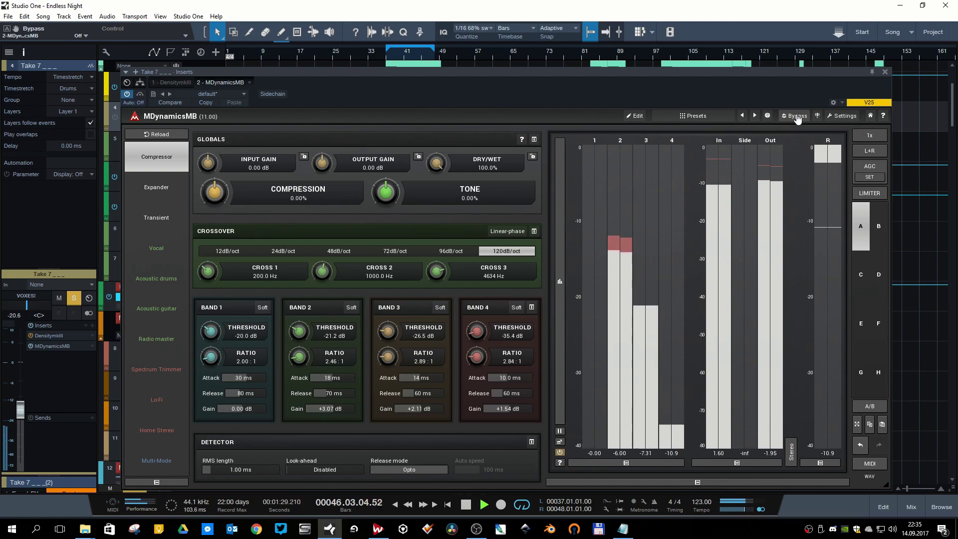
pyautogui.click(797, 116)
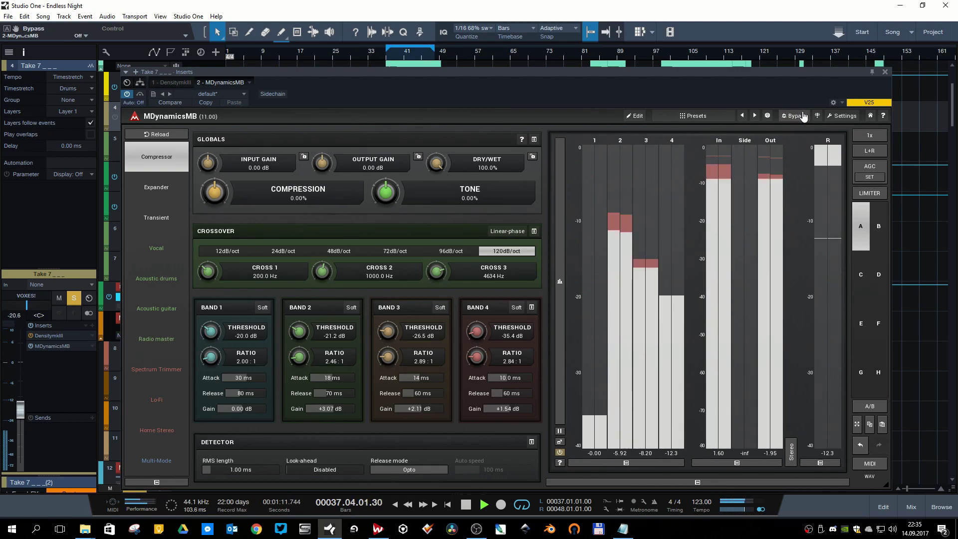
pyautogui.click(798, 116)
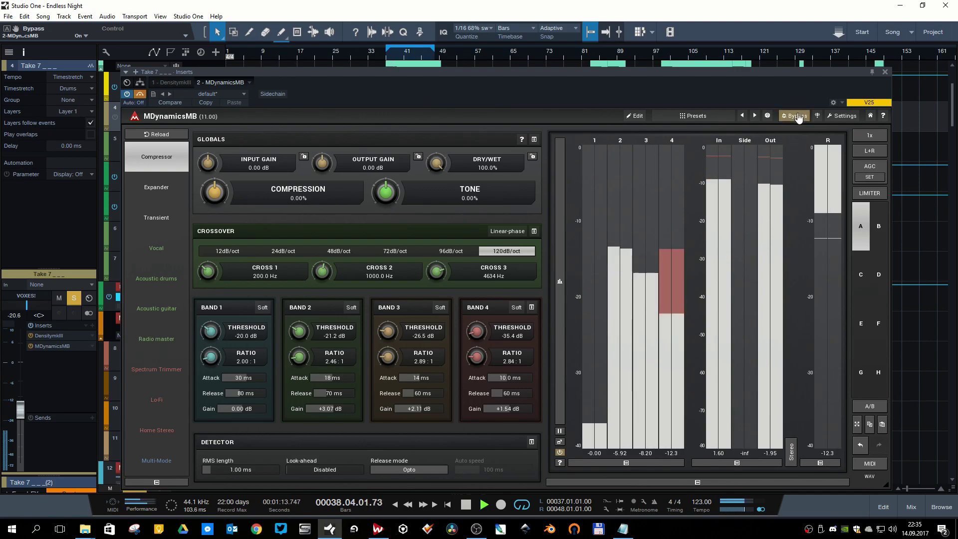
pyautogui.click(798, 116)
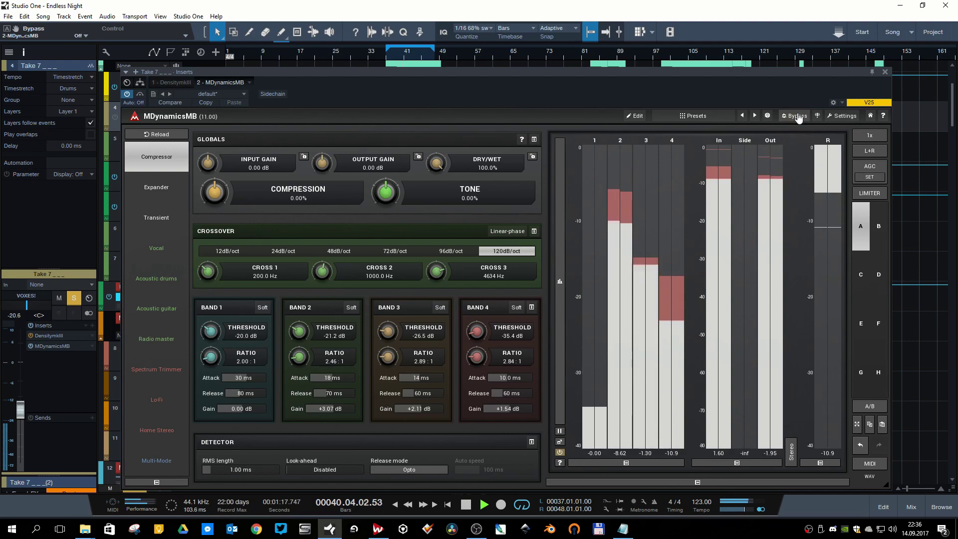
pyautogui.click(798, 116)
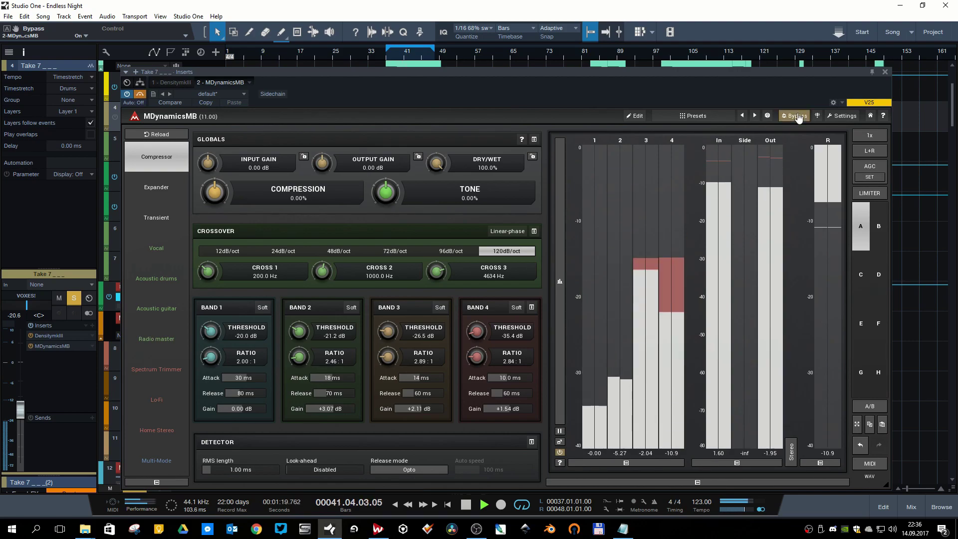
pyautogui.click(798, 116)
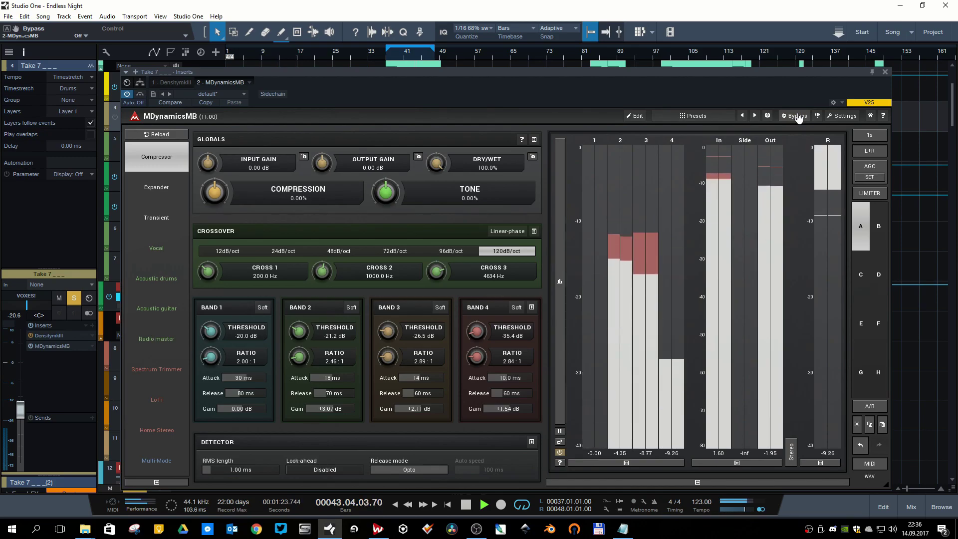
# - Close the vocal track's MDynamicsMB window
pyautogui.click(885, 72)
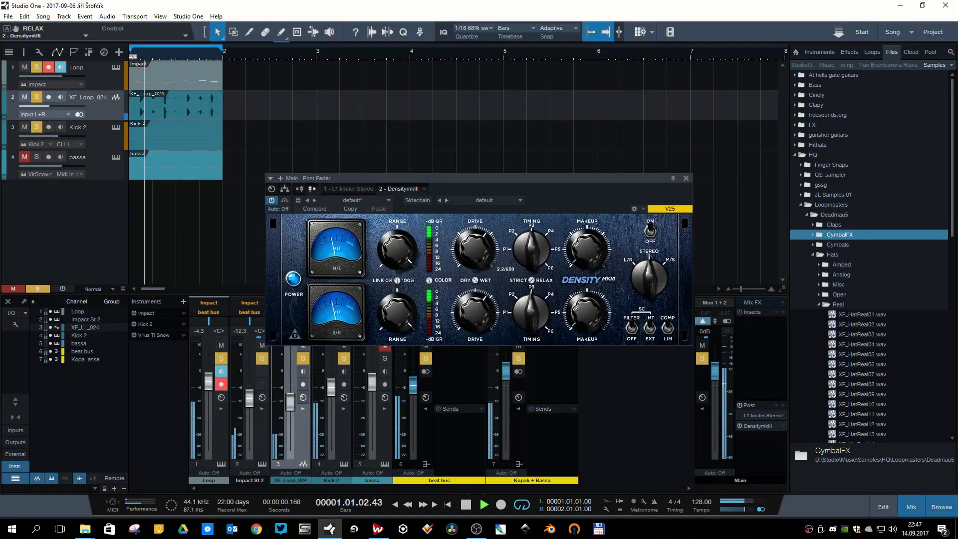
# - Adjust the timing and drive of Density MKIII on the Main channel and close the plug-in
pyautogui.moveTo(532, 249); pyautogui.dragTo(531, 225)
pyautogui.moveTo(475, 242); pyautogui.dragTo(466, 295)
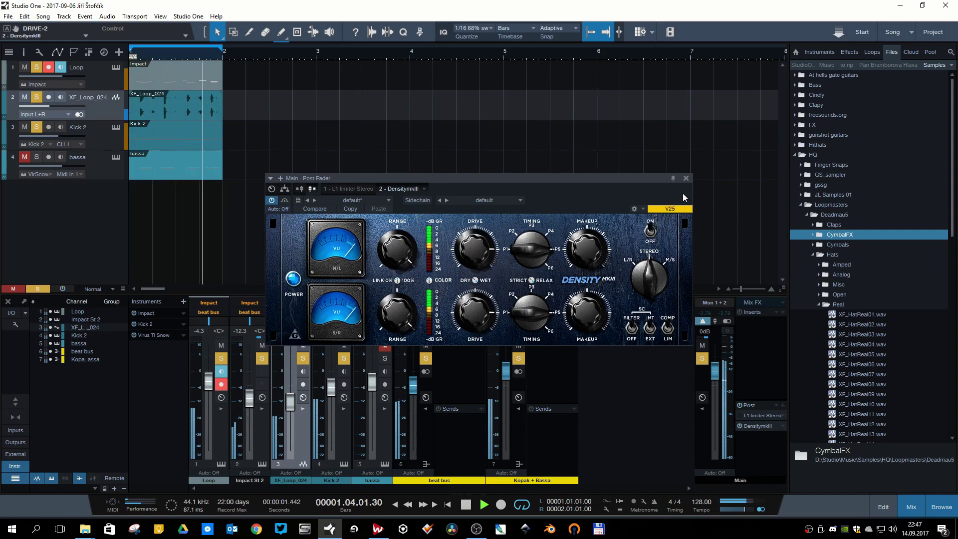
pyautogui.click(686, 178)
# - Solo the bassa track, readjust relax, timing, drive and makeup in the Main channel's Density MKIII, and close it
pyautogui.click(37, 158)
pyautogui.click(740, 426)
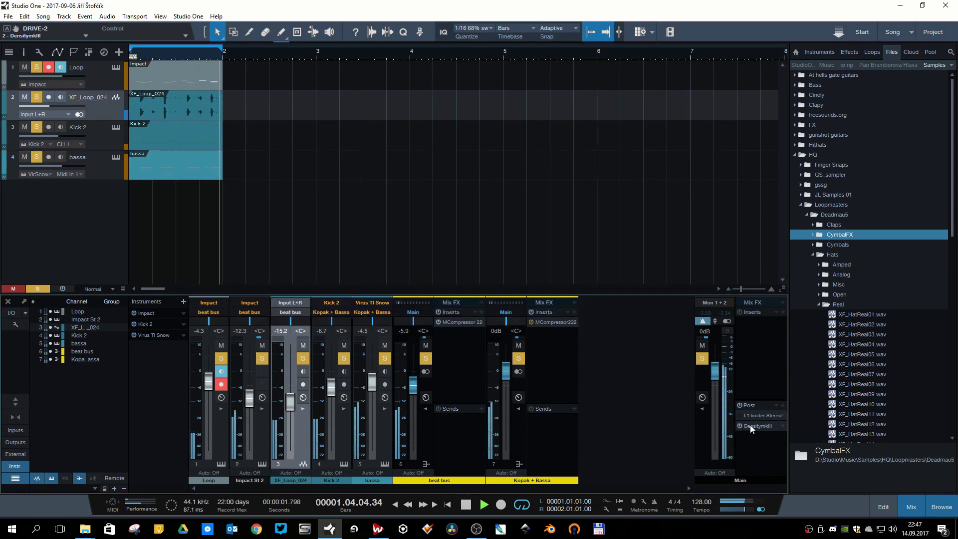
pyautogui.doubleClick(758, 426)
pyautogui.click(538, 280)
pyautogui.moveTo(531, 252); pyautogui.dragTo(531, 270)
pyautogui.moveTo(475, 250); pyautogui.dragTo(475, 274)
pyautogui.moveTo(587, 250); pyautogui.dragTo(587, 260)
pyautogui.moveTo(475, 250); pyautogui.dragTo(475, 232)
pyautogui.click(686, 178)
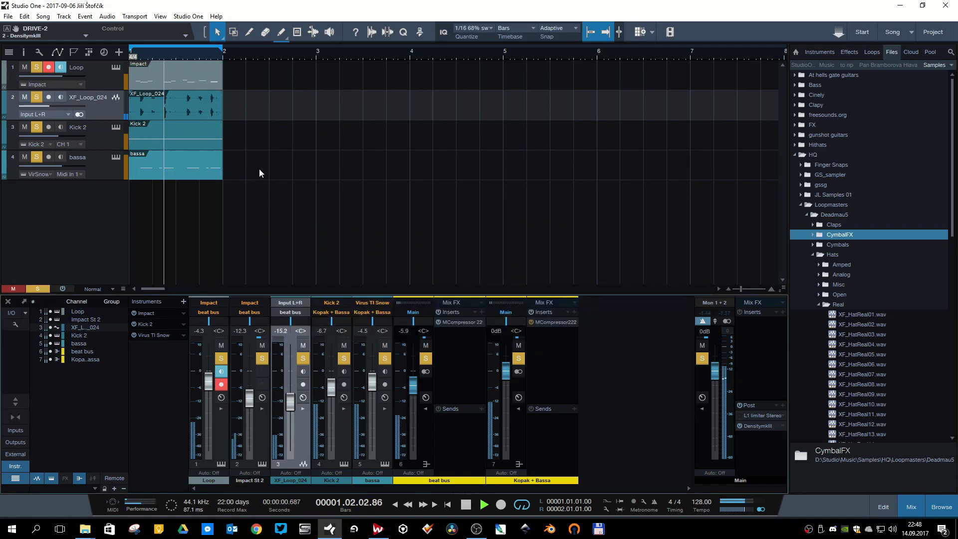
# - Solo only the XF_Loop_024 track and insert Density MKIII on it with a Room Reverb ahead of the compressor
pyautogui.keyDown('alt'); pyautogui.click(37, 97); pyautogui.keyUp('alt')
pyautogui.hotkey('alt', 's')
pyautogui.click(92, 130)
pyautogui.click(141, 186)
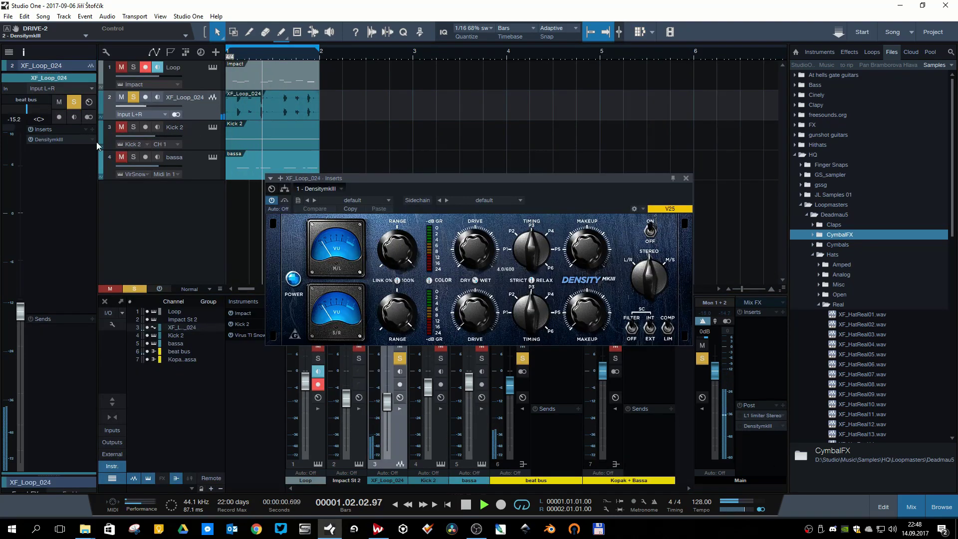
pyautogui.click(92, 130)
pyautogui.click(172, 218)
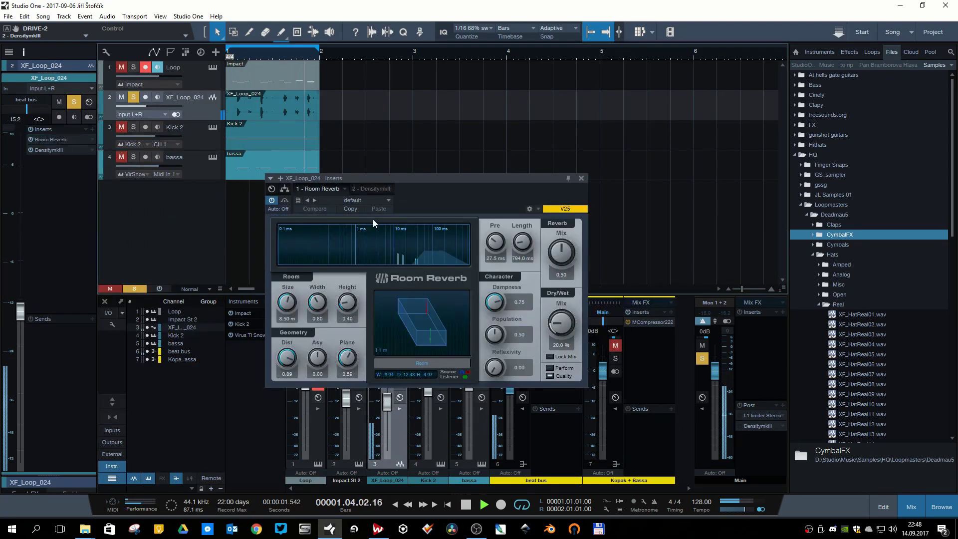
# - Compare the XF_Loop_024 loop with its Density MKIII bypassed and active, ending with the compressor bypassed
pyautogui.click(53, 151)
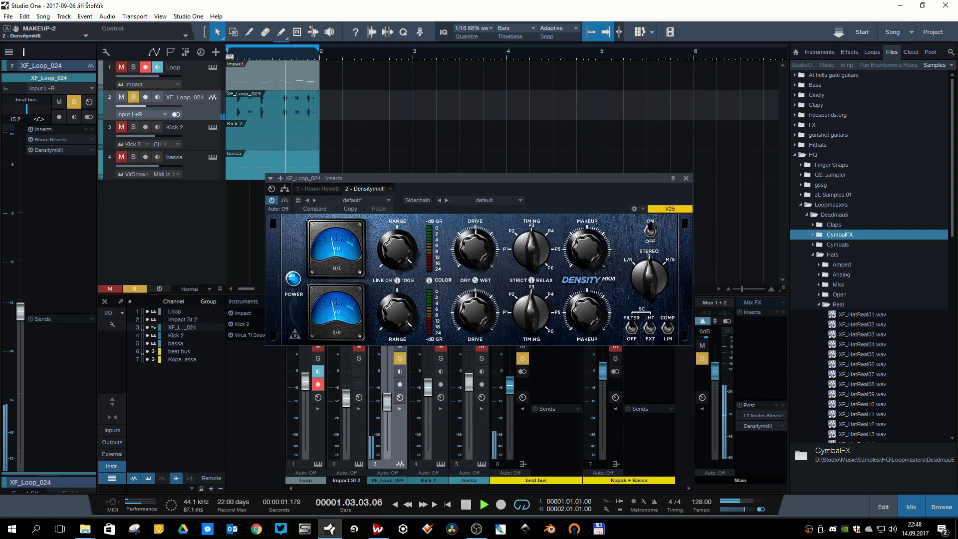
pyautogui.click(284, 200)
pyautogui.click(286, 202)
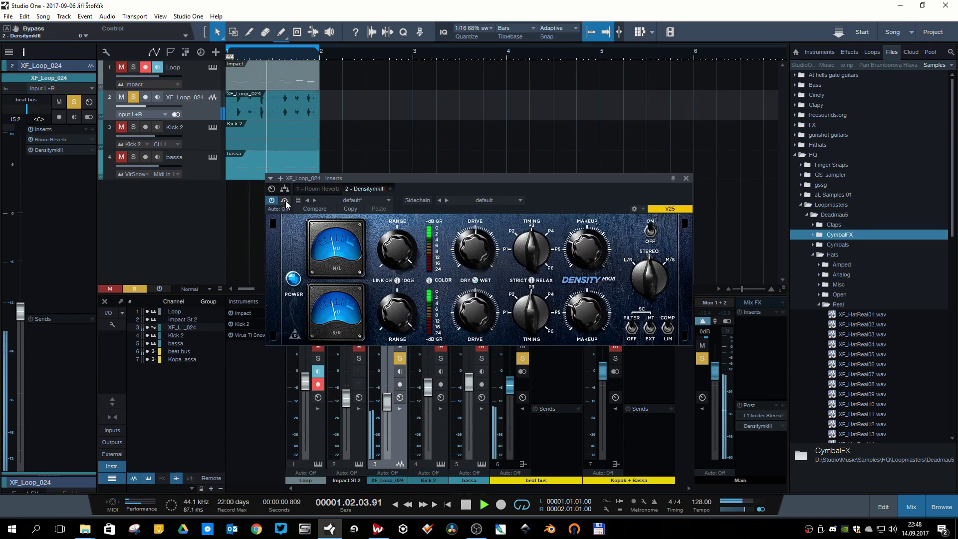
pyautogui.click(287, 202)
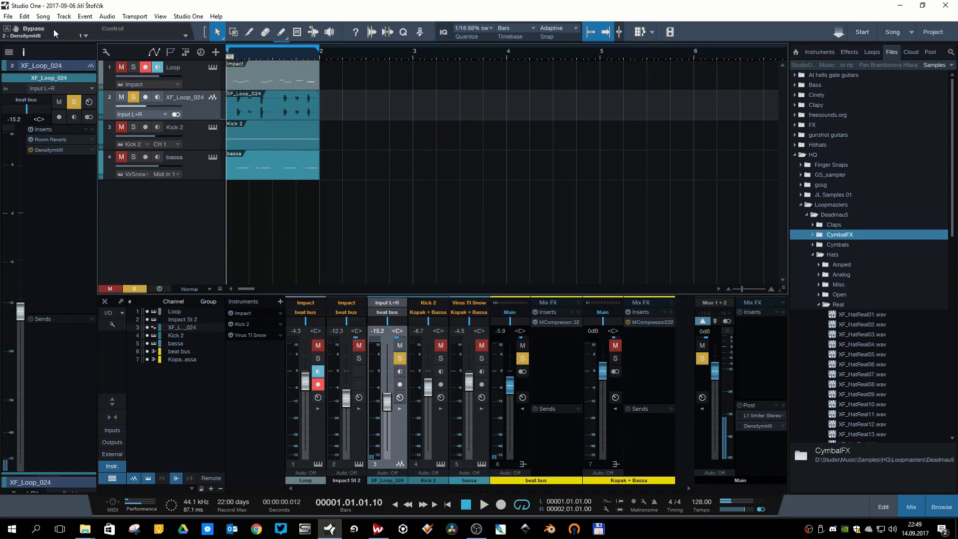
# - Close the current song and open the recent song Everything I have
pyautogui.click(8, 16)
pyautogui.click(39, 60)
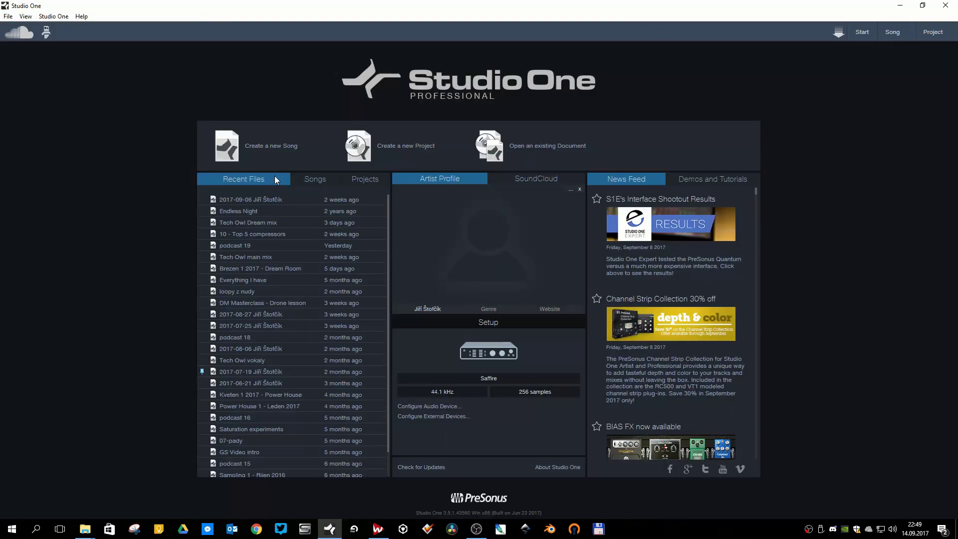
pyautogui.click(260, 280)
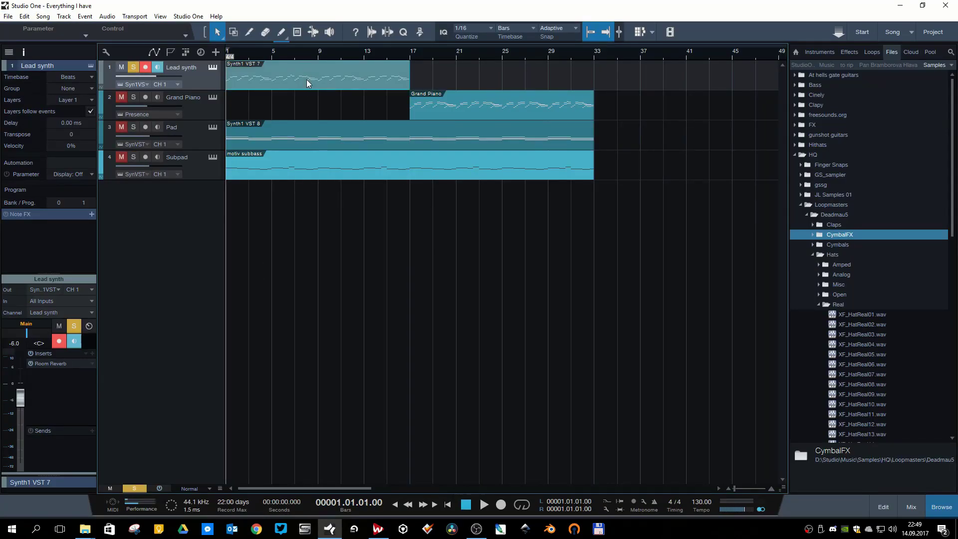
# - Insert Density MKIII after the Room Reverb on the Lead synth track and adjust its drive and makeup
pyautogui.click(92, 354)
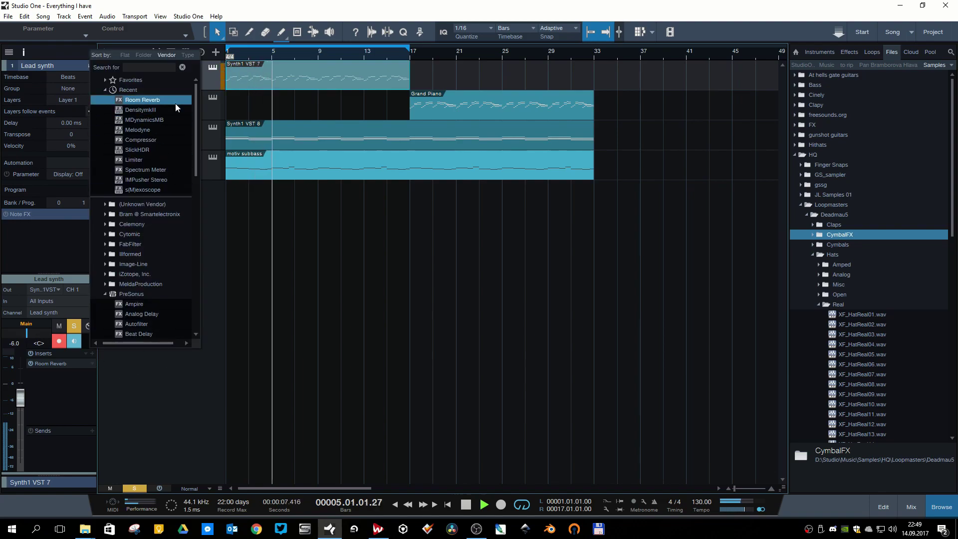
pyautogui.click(178, 104)
pyautogui.moveTo(474, 266); pyautogui.dragTo(474, 232)
pyautogui.moveTo(586, 255); pyautogui.dragTo(586, 240)
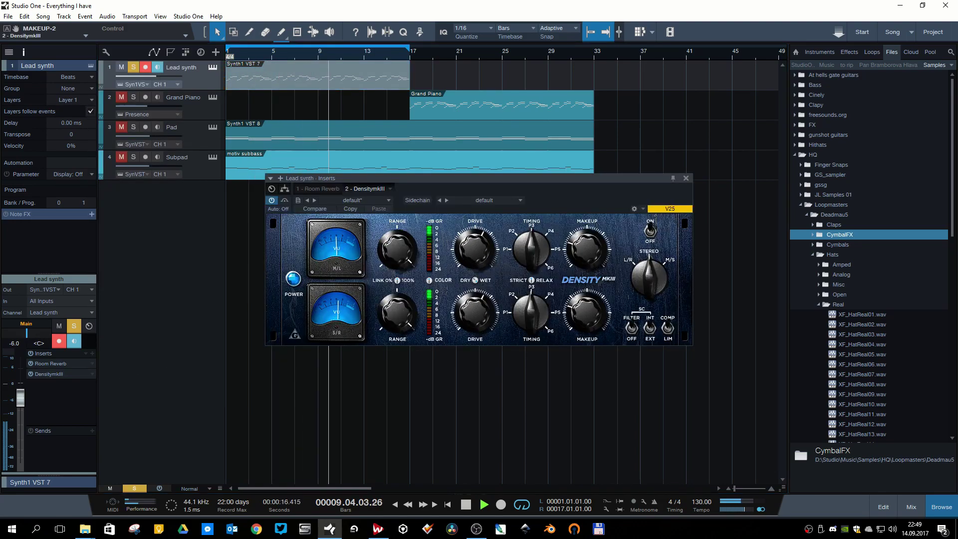
# - Compare the Lead synth with Density MKIII bypassed and active, ending with it active, and close the plug-in
pyautogui.click(285, 201)
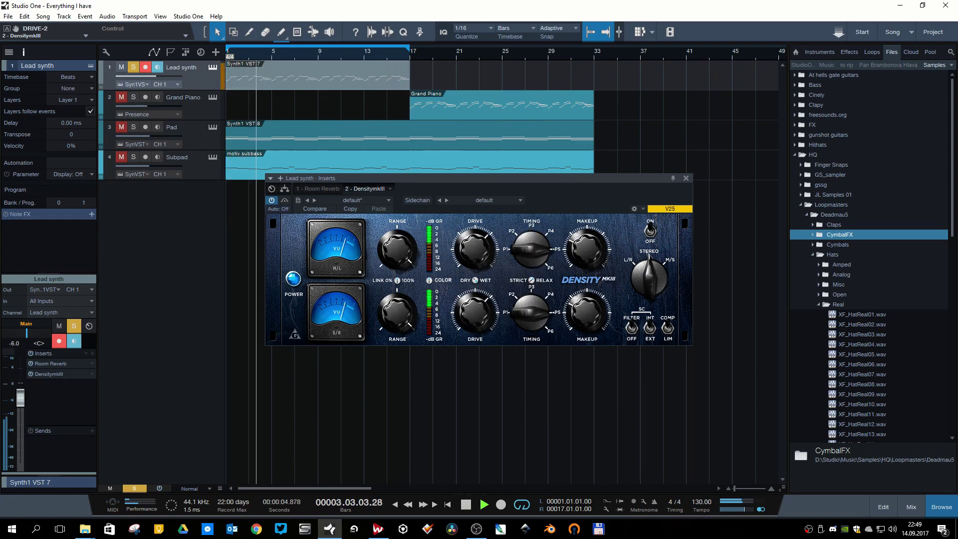
pyautogui.click(285, 201)
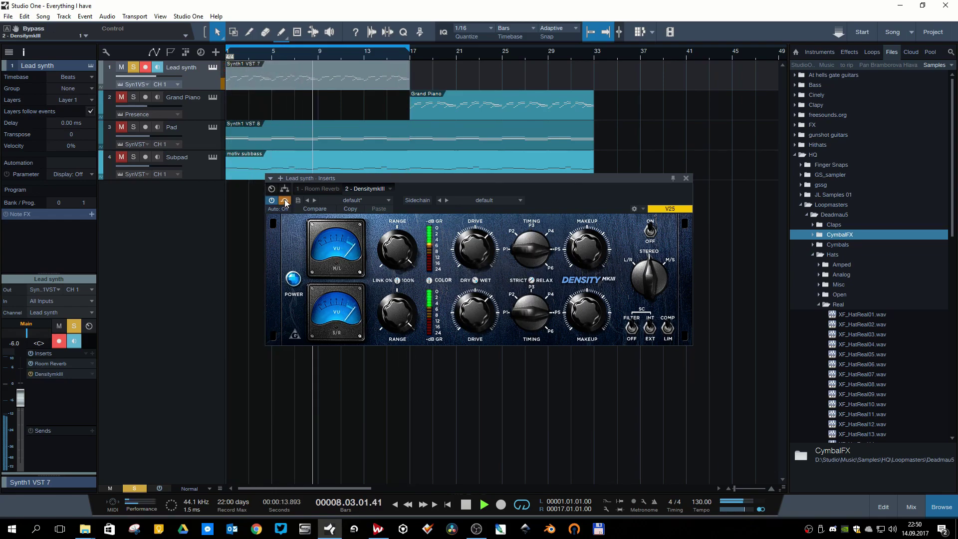
pyautogui.click(285, 202)
pyautogui.click(686, 178)
# - Show the mixer, expand the Main channel, add a compressor to its post-fader inserts and adjust its drive during playback
pyautogui.press('F3')
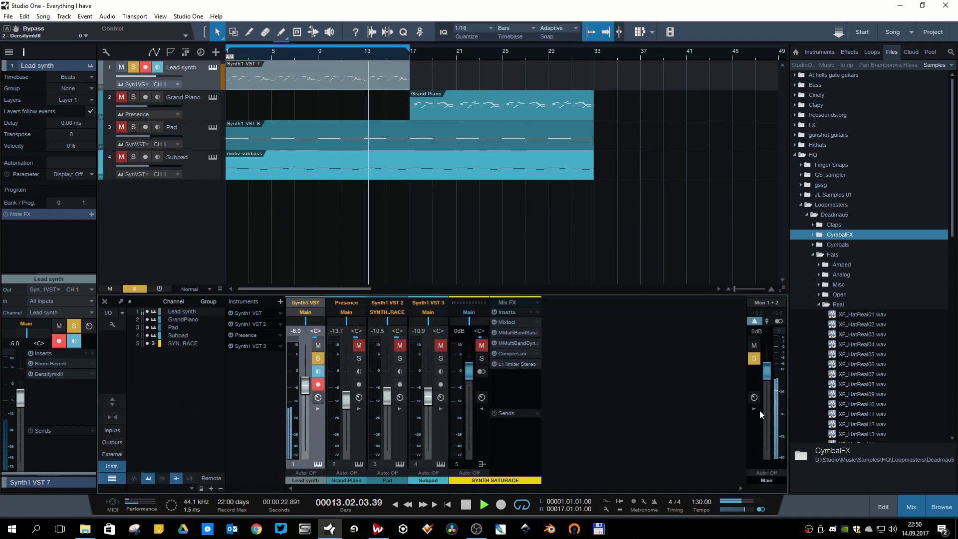
pyautogui.click(755, 408)
pyautogui.click(783, 405)
pyautogui.click(826, 230)
pyautogui.press('KP_Divide')
pyautogui.press(',')
pyautogui.press('s')
pyautogui.press('space')
pyautogui.moveTo(474, 249)
pyautogui.mouseDown()
pyautogui.moveTo(475, 235)
pyautogui.moveTo(475, 247)
pyautogui.mouseUp()
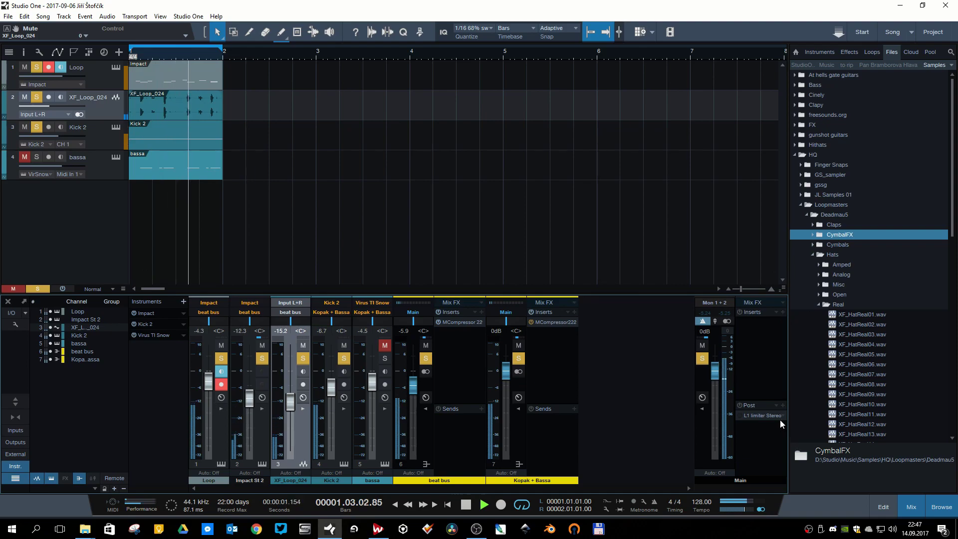
# - Search the effects for "density" and add Density MKIII to the Main channel after the L1 limiter
pyautogui.click(783, 312)
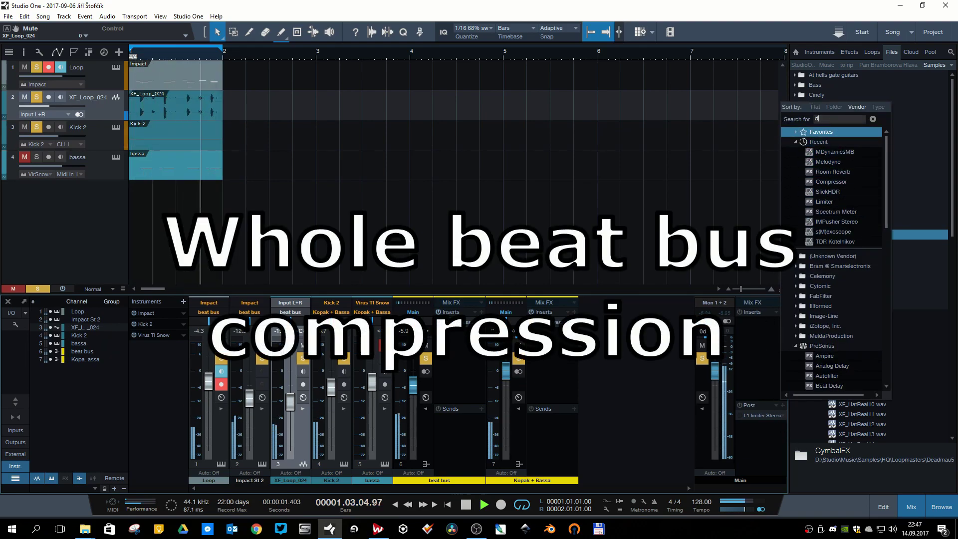
pyautogui.write('density')
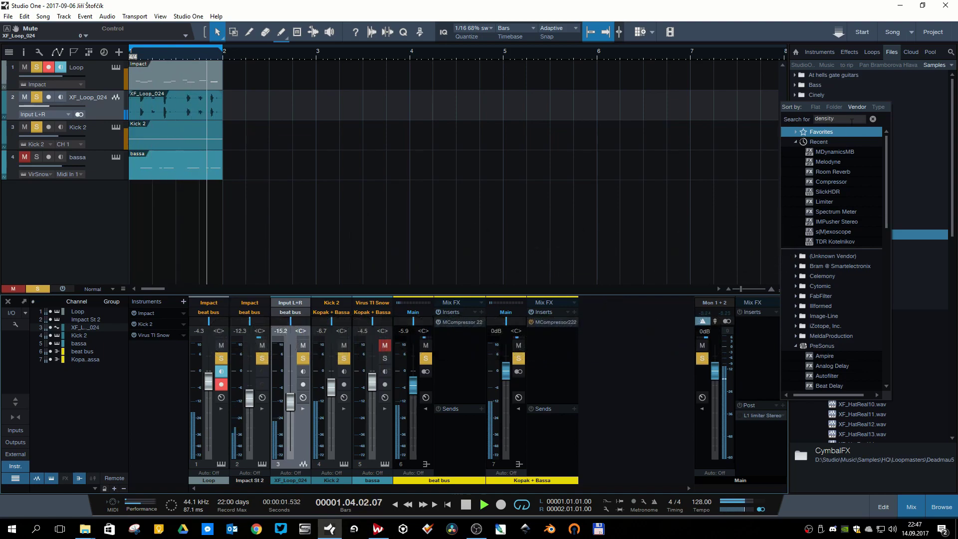
pyautogui.press('Return')
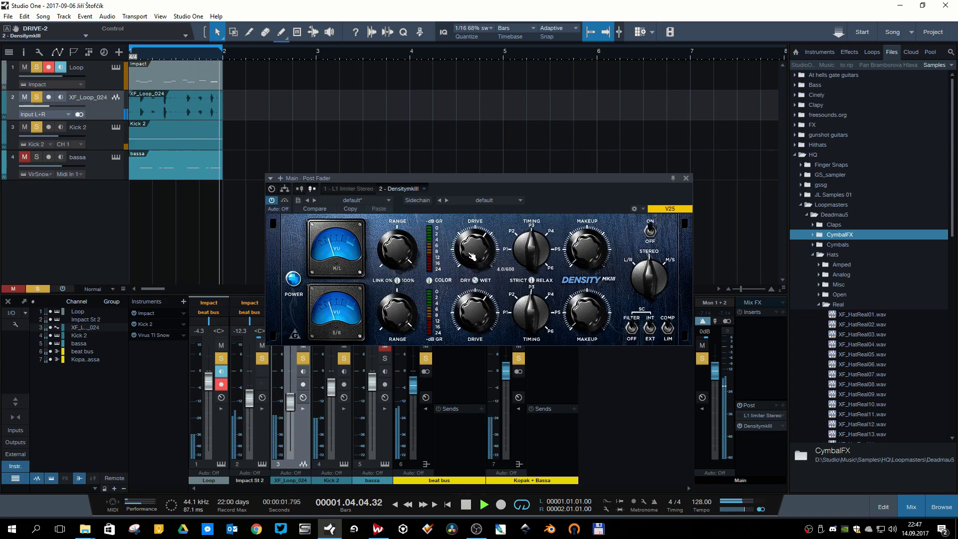
# - Adjust the timing, relax and makeup of the Main channel's Density MKIII for the whole beat and close the plug-in
pyautogui.moveTo(531, 249)
pyautogui.mouseDown()
pyautogui.moveTo(531, 229)
pyautogui.moveTo(531, 269)
pyautogui.moveTo(531, 239)
pyautogui.mouseUp()
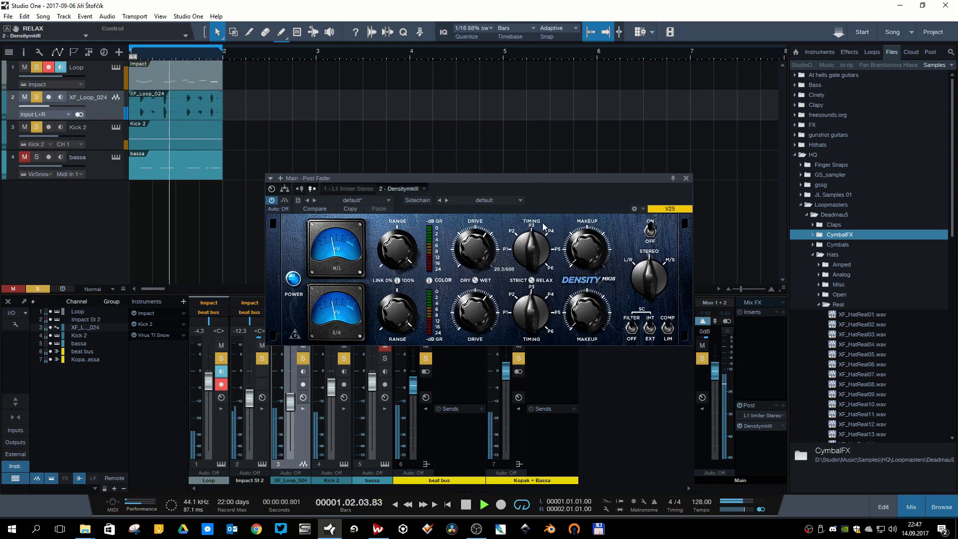
pyautogui.moveTo(544, 256)
pyautogui.mouseDown()
pyautogui.moveTo(544, 230)
pyautogui.moveTo(544, 239)
pyautogui.mouseUp()
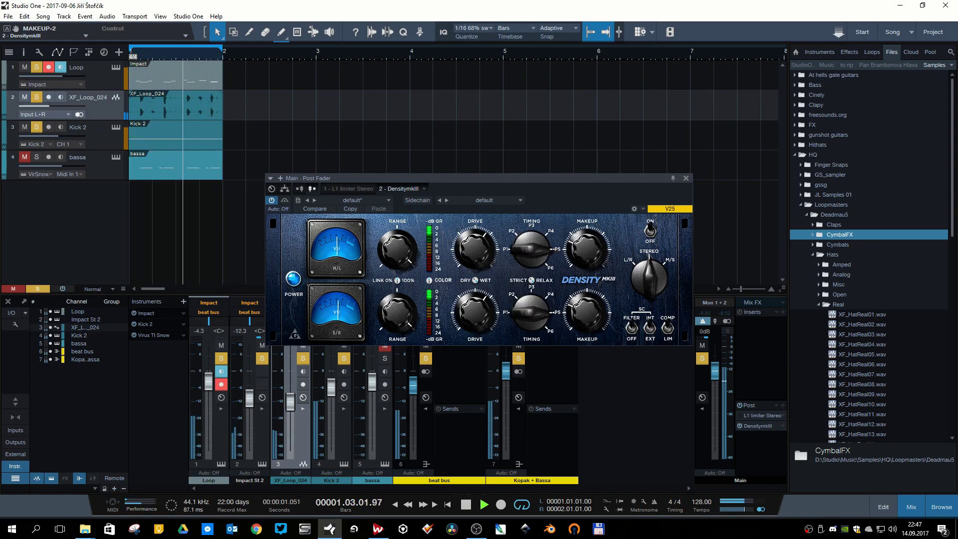
pyautogui.moveTo(599, 264); pyautogui.dragTo(599, 255)
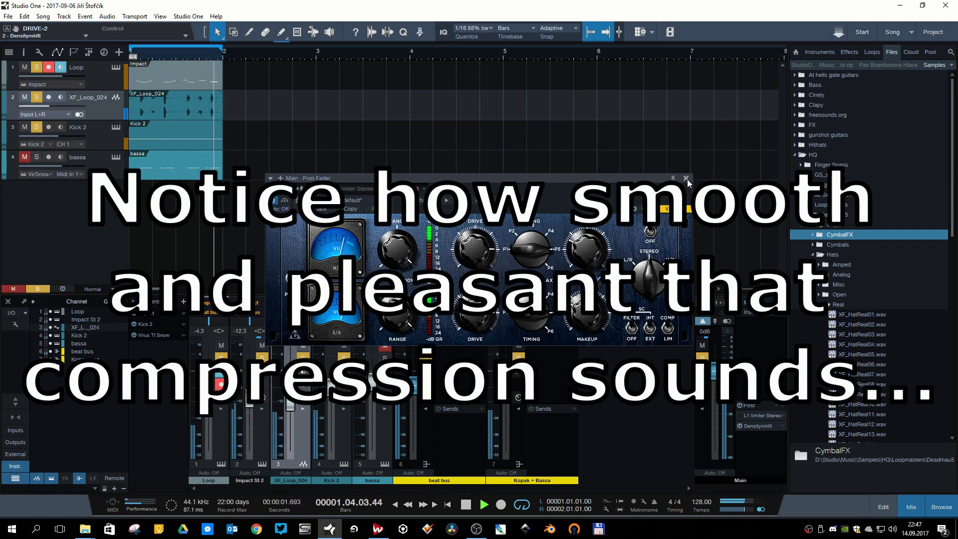
pyautogui.click(687, 177)
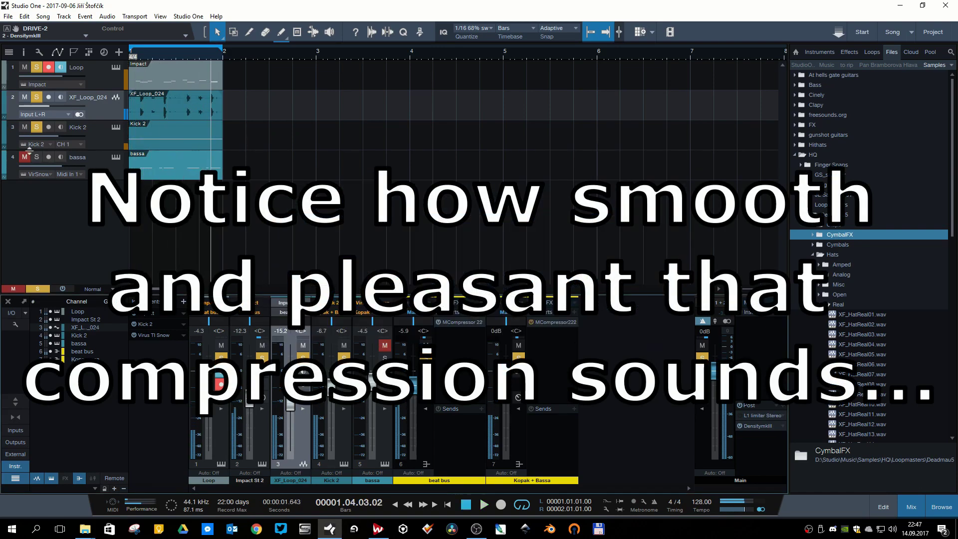
# - Solo the bassa track as well, restart playback, and set the timing of the Main channel's Density MKIII to 1.0/150
pyautogui.click(38, 158)
pyautogui.press('space')
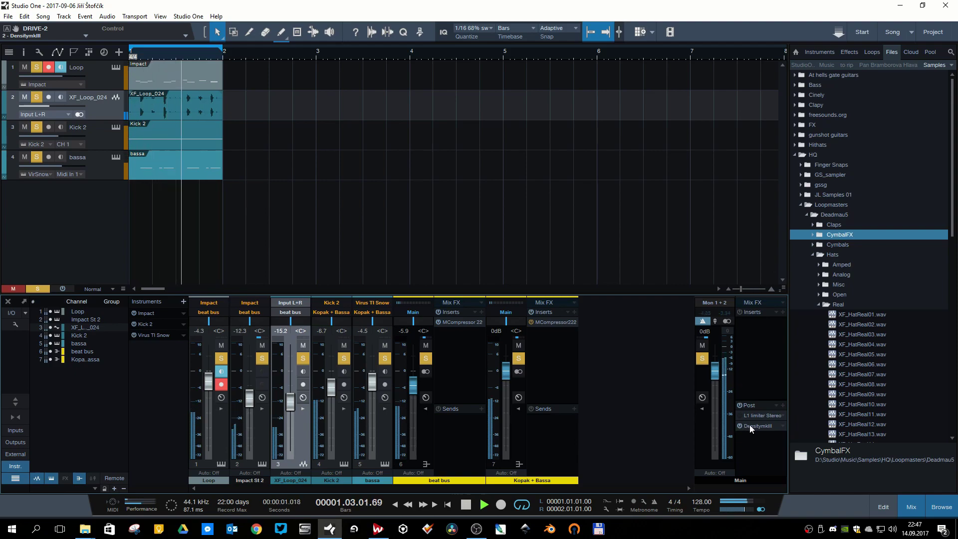
pyautogui.click(756, 426)
pyautogui.moveTo(486, 256); pyautogui.dragTo(532, 242)
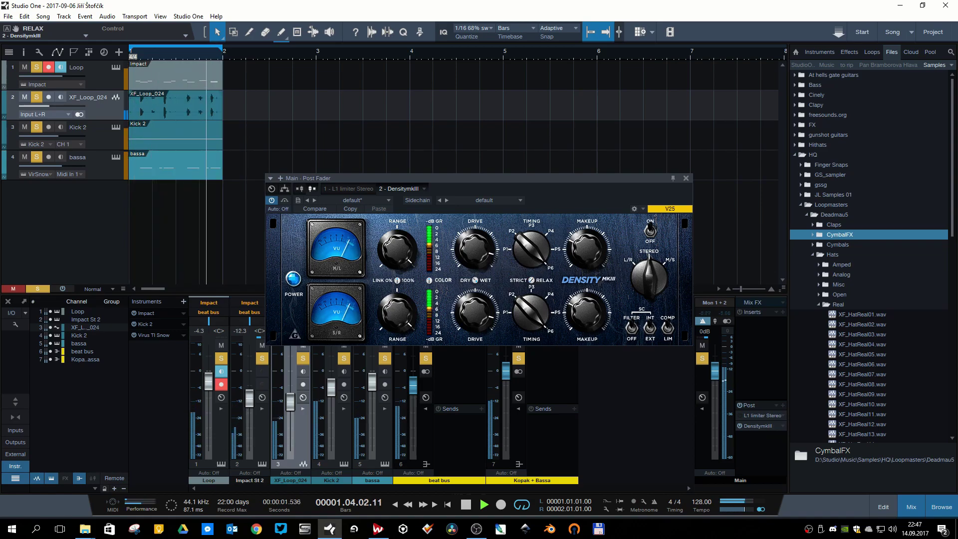
pyautogui.moveTo(533, 241); pyautogui.dragTo(534, 260)
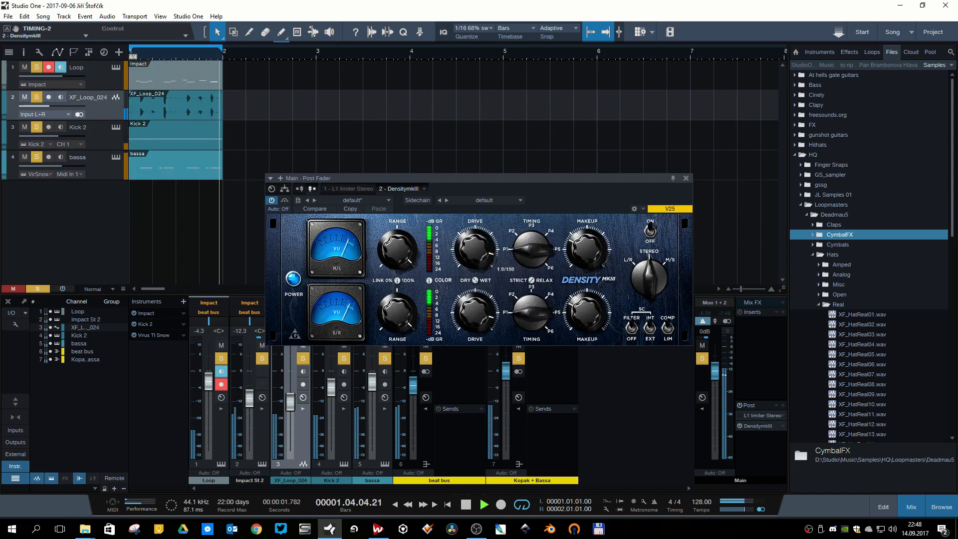
# - Fine-tune the drive and makeup of the Main channel's Density MKIII and close the plug-in
pyautogui.moveTo(477, 248); pyautogui.dragTo(478, 261)
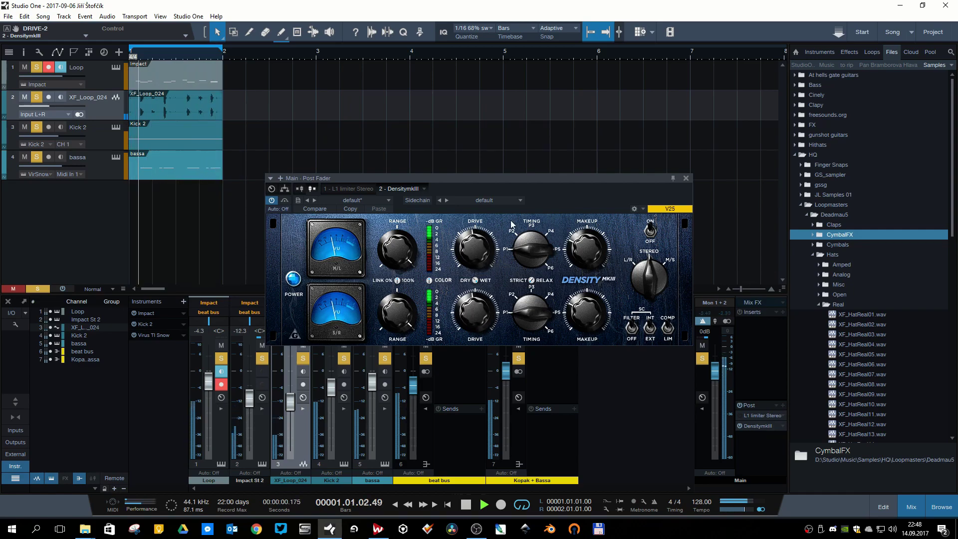
pyautogui.moveTo(589, 231); pyautogui.dragTo(589, 227)
pyautogui.moveTo(476, 248); pyautogui.dragTo(477, 258)
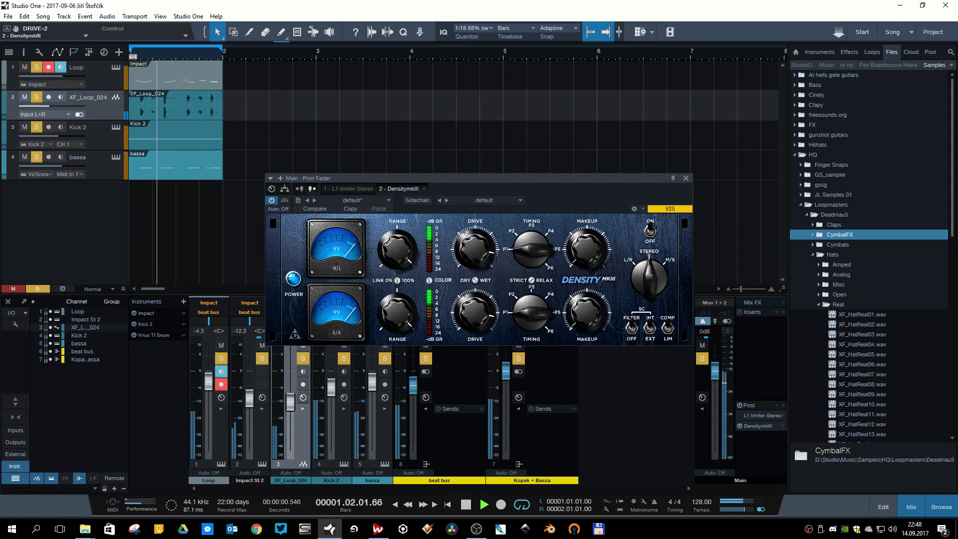
pyautogui.moveTo(477, 259); pyautogui.dragTo(476, 255)
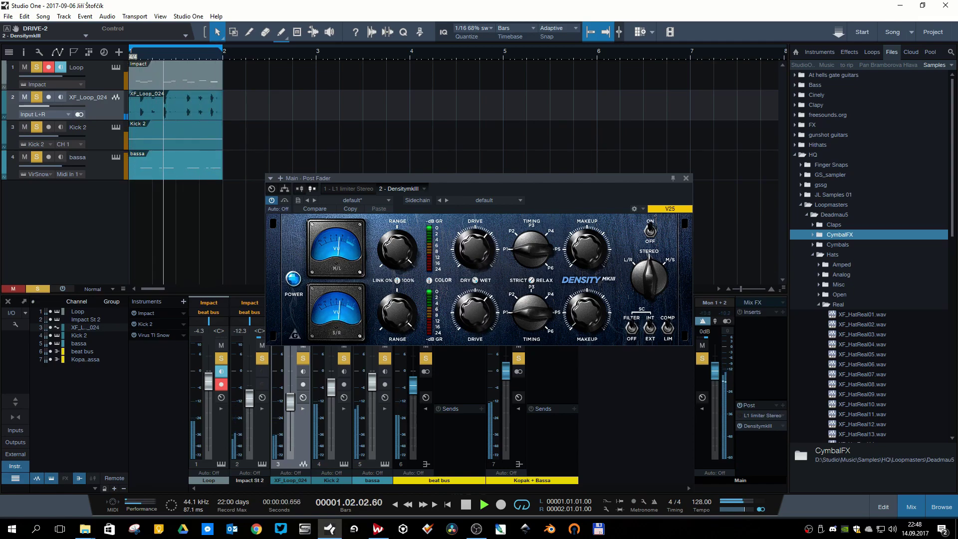
pyautogui.click(687, 179)
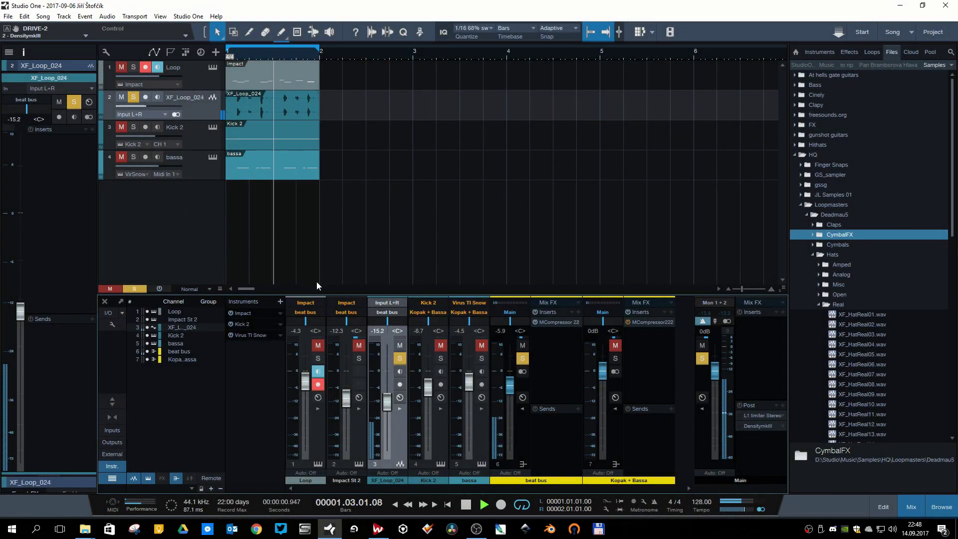
# - Add Density MKIII and Room Reverb to the XF_Loop_024 inserts and move the reverb ahead of the compressor
pyautogui.click(92, 130)
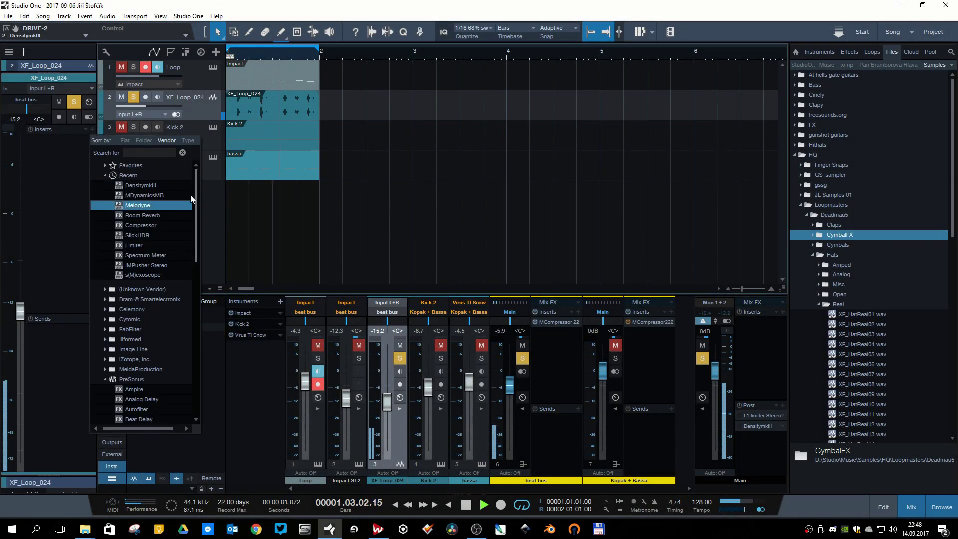
pyautogui.click(125, 205)
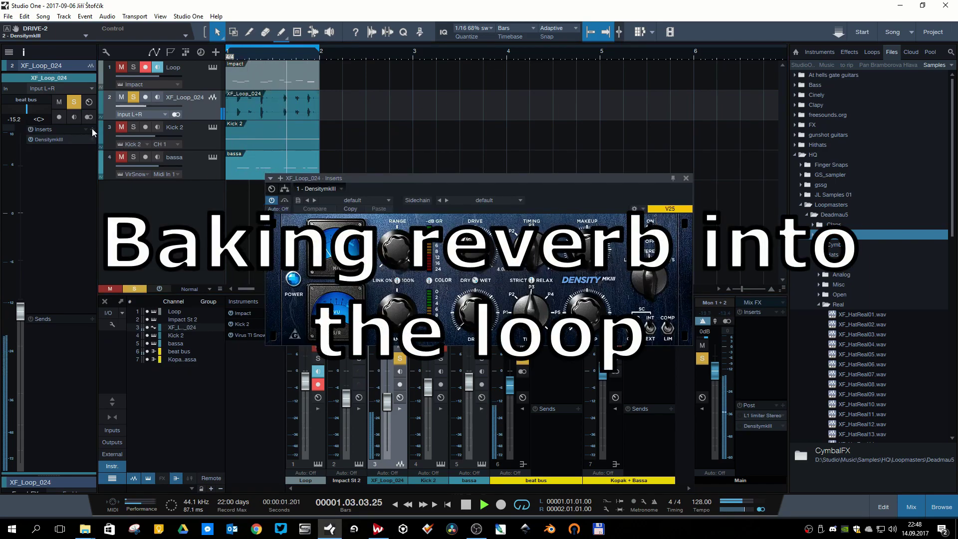
pyautogui.click(92, 129)
pyautogui.click(150, 215)
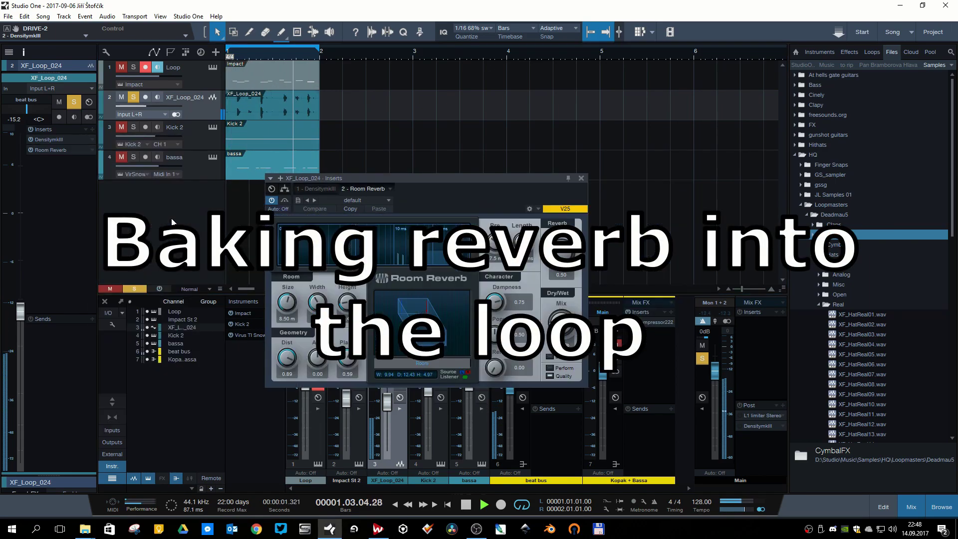
pyautogui.moveTo(60, 149); pyautogui.dragTo(58, 137)
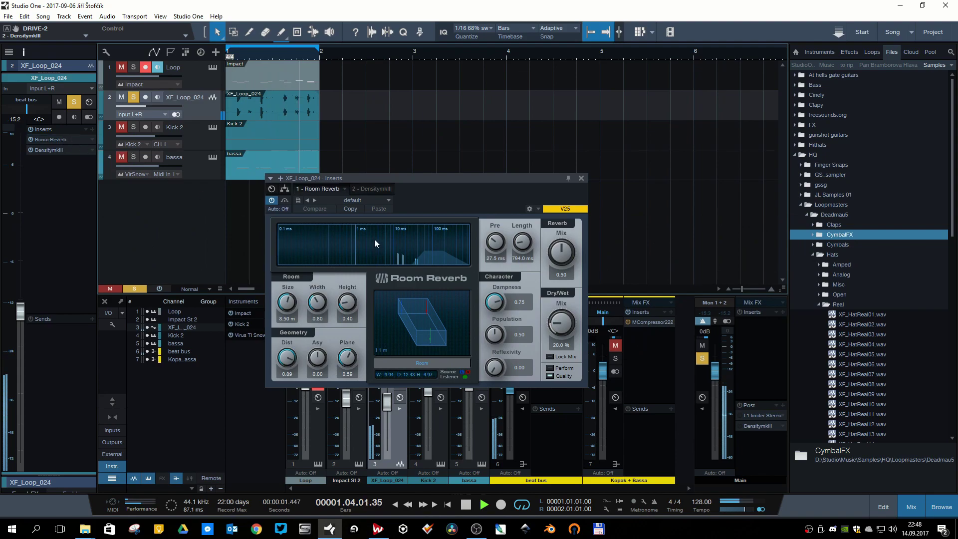
# - Open Density MKIII on the XF_Loop_024 channel, compare it bypassed and active, and raise its drive and makeup
pyautogui.click(53, 150)
pyautogui.click(284, 201)
pyautogui.click(284, 201)
pyautogui.moveTo(473, 310); pyautogui.dragTo(473, 292)
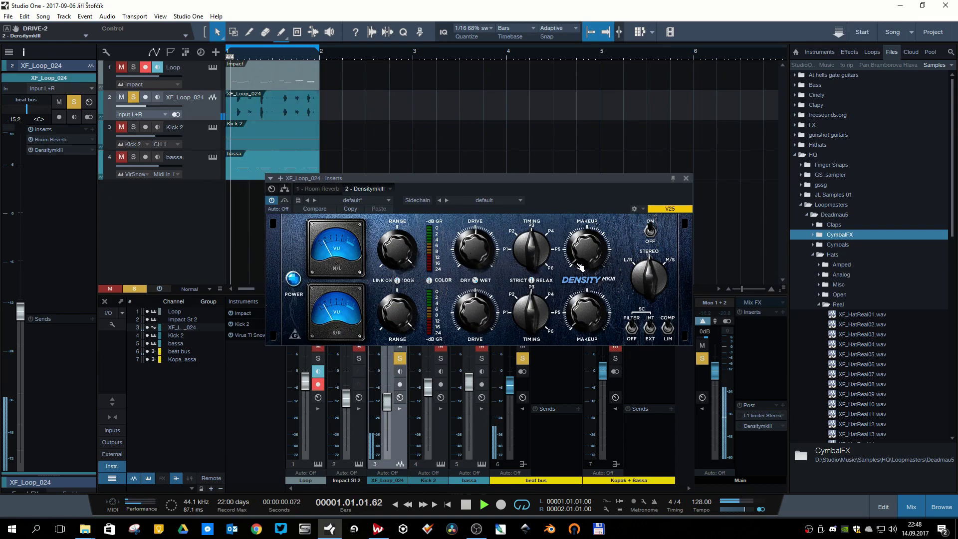
pyautogui.moveTo(586, 249); pyautogui.dragTo(586, 239)
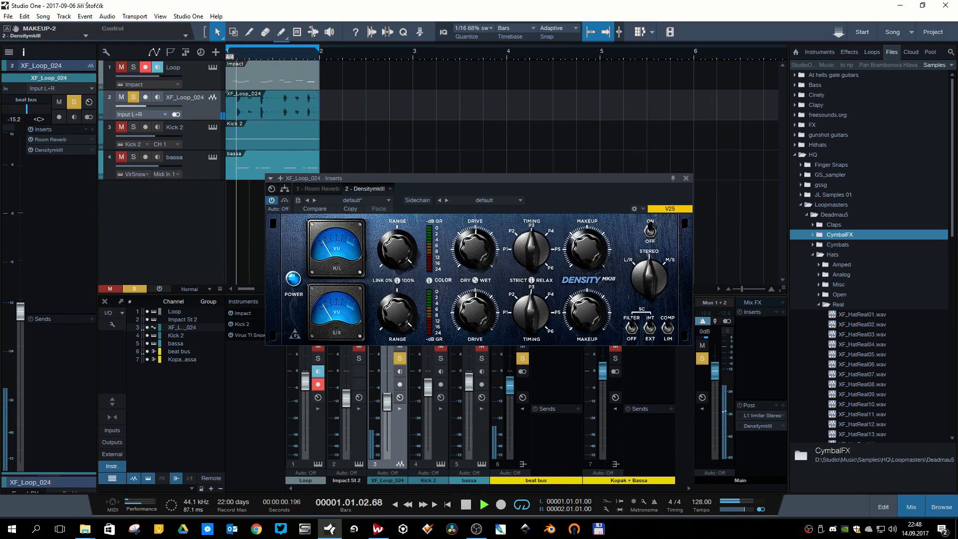
# - Toggle the bypass of XF_Loop_024's Density MKIII repeatedly to compare the reverberated loop, stop playback and close the plug-in
pyautogui.click(285, 200)
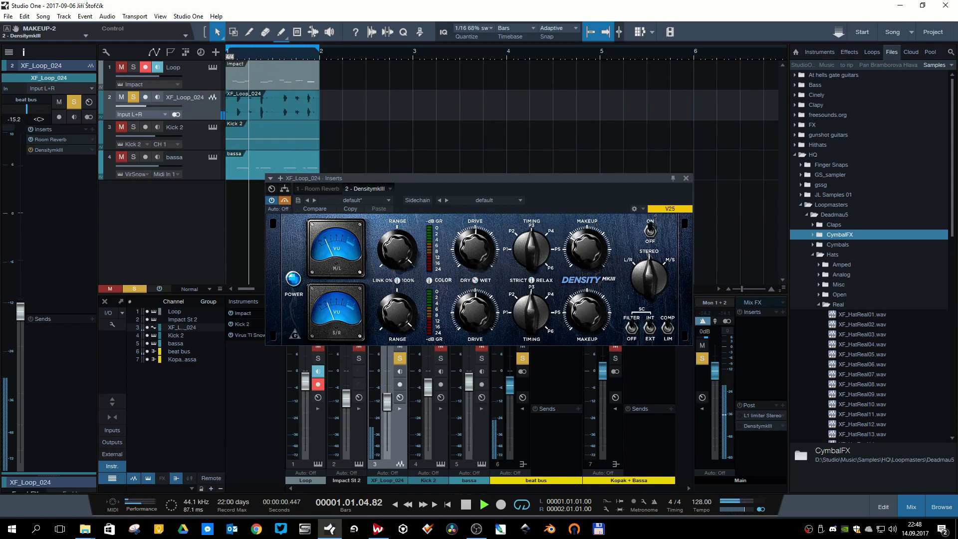
pyautogui.click(285, 201)
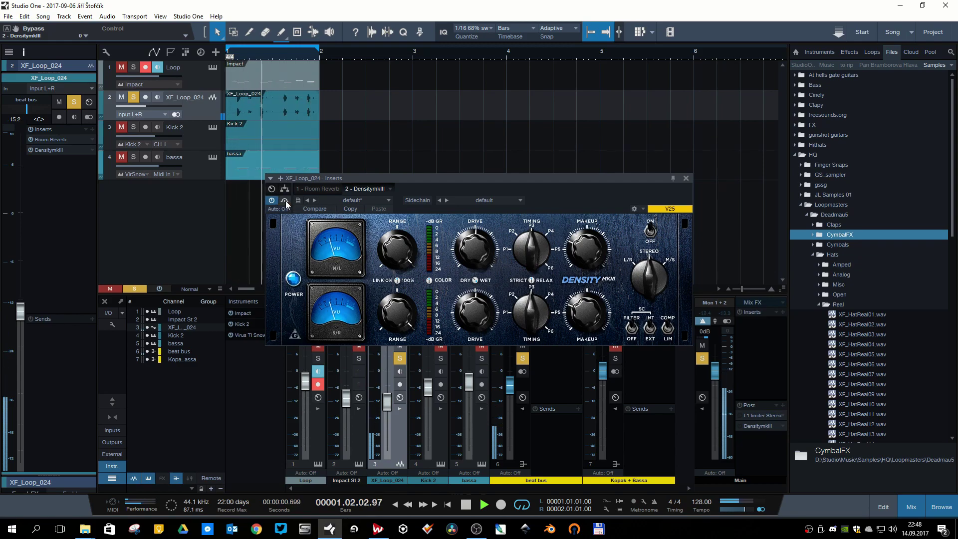
pyautogui.click(285, 201)
pyautogui.click(285, 201)
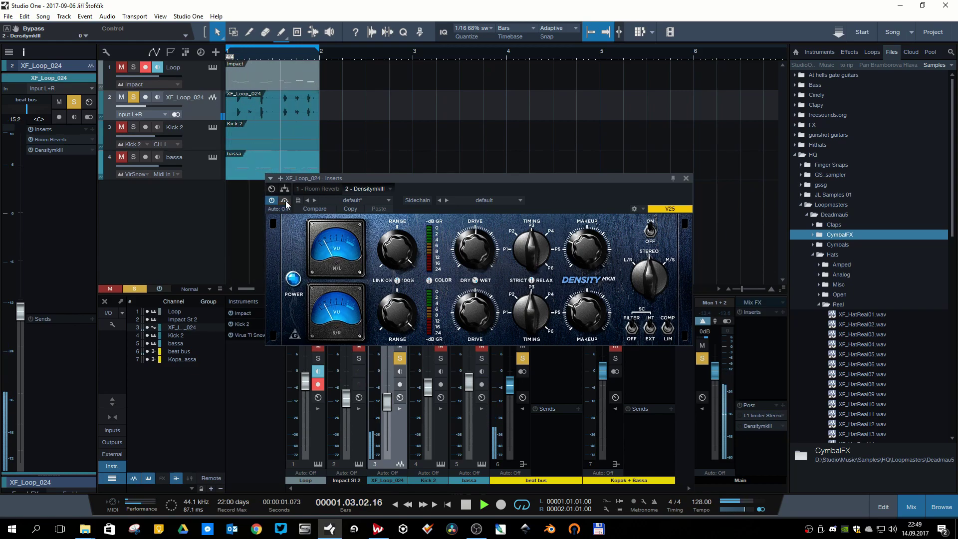
pyautogui.click(285, 200)
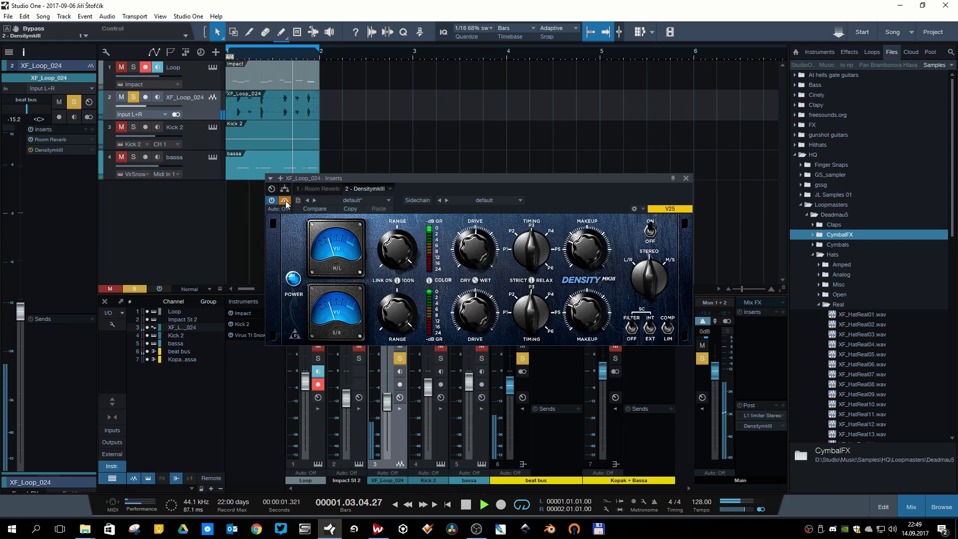
pyautogui.press('space')
pyautogui.click(687, 179)
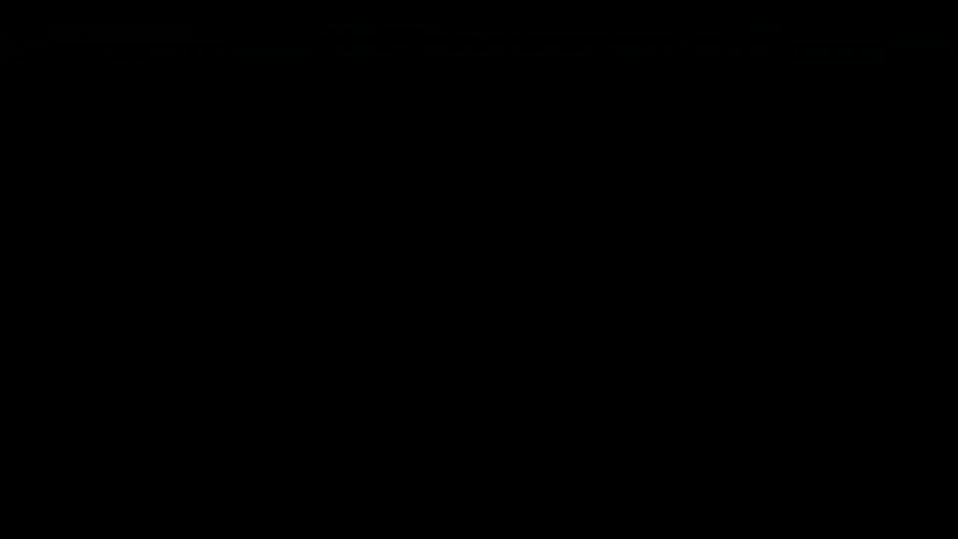